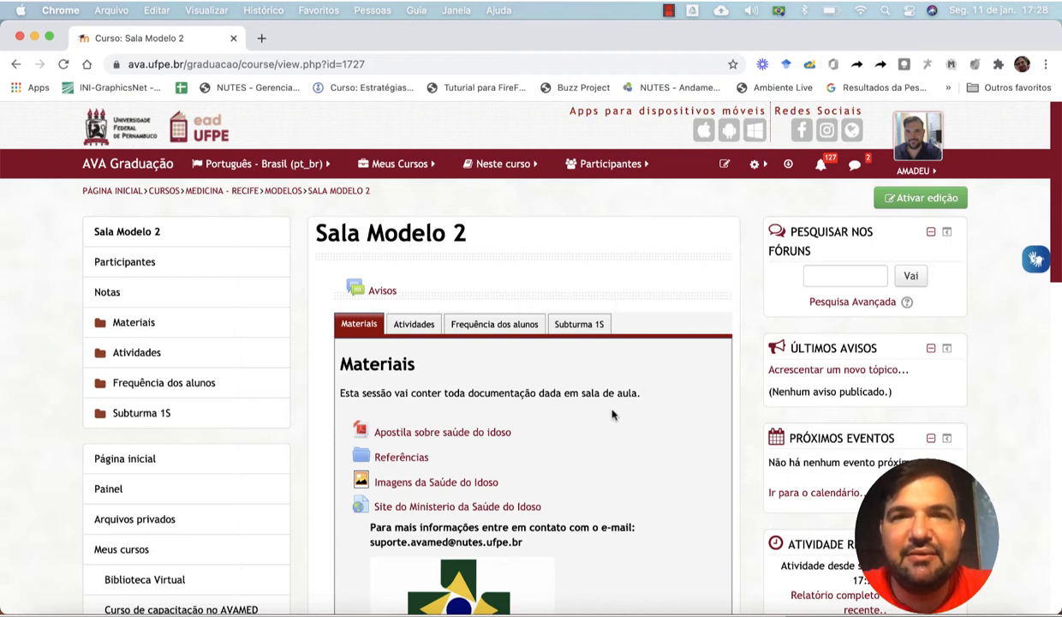
Turn on editing for the Sala Modelo 2 course and add the Auto Attendance Block.
{"action": "left_click", "coordinate": [913, 202]}
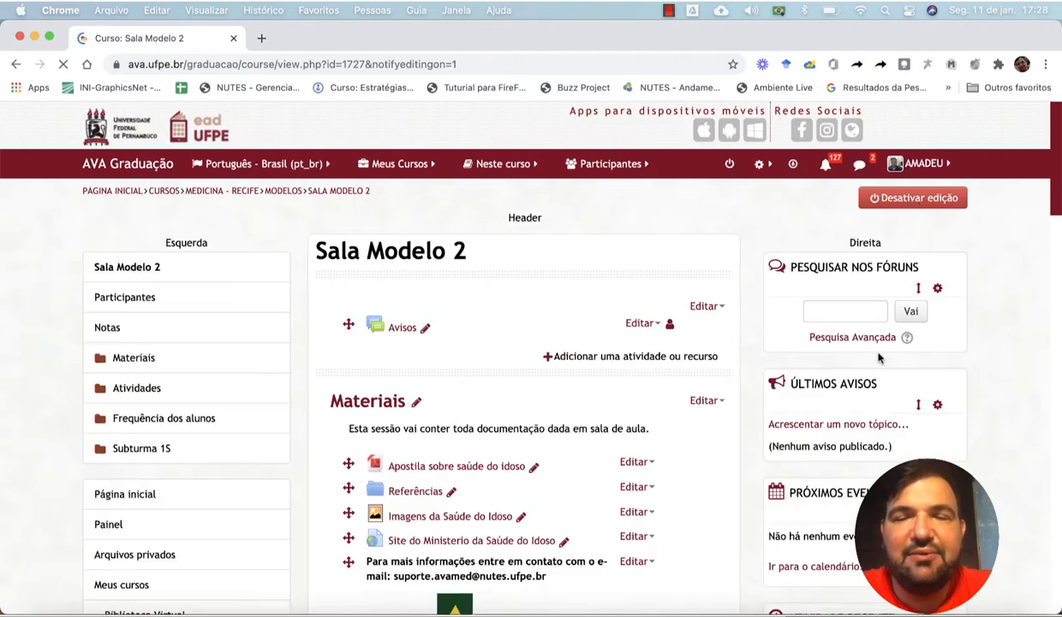
{"action": "scroll", "coordinate": [856, 350], "scroll_direction": "down", "scroll_amount": 4}
{"action": "scroll", "coordinate": [878, 353], "scroll_direction": "down", "scroll_amount": 5}
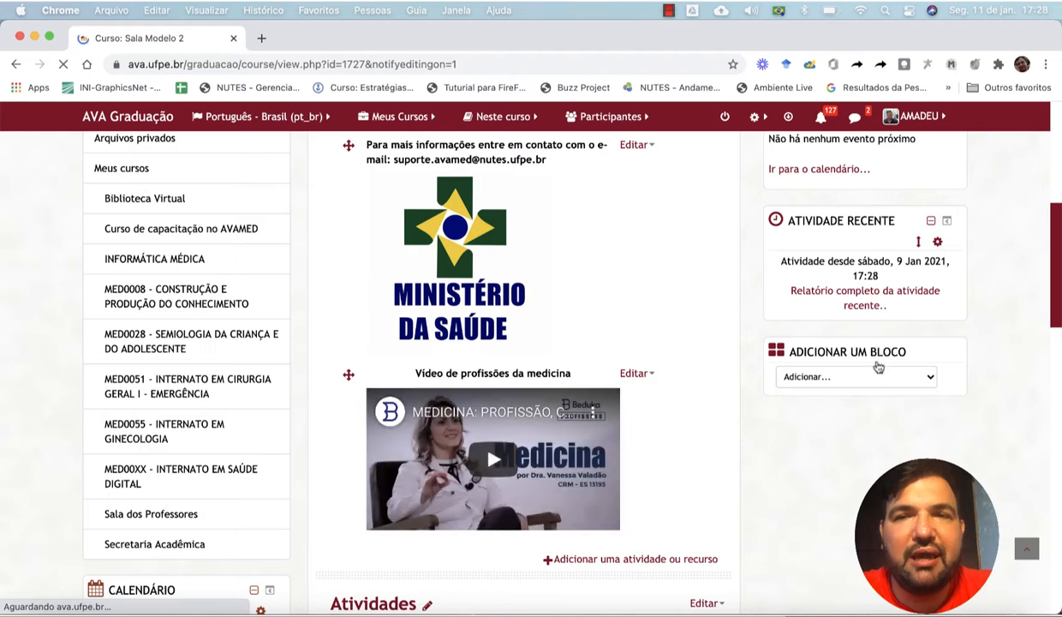
{"action": "left_click", "coordinate": [873, 377]}
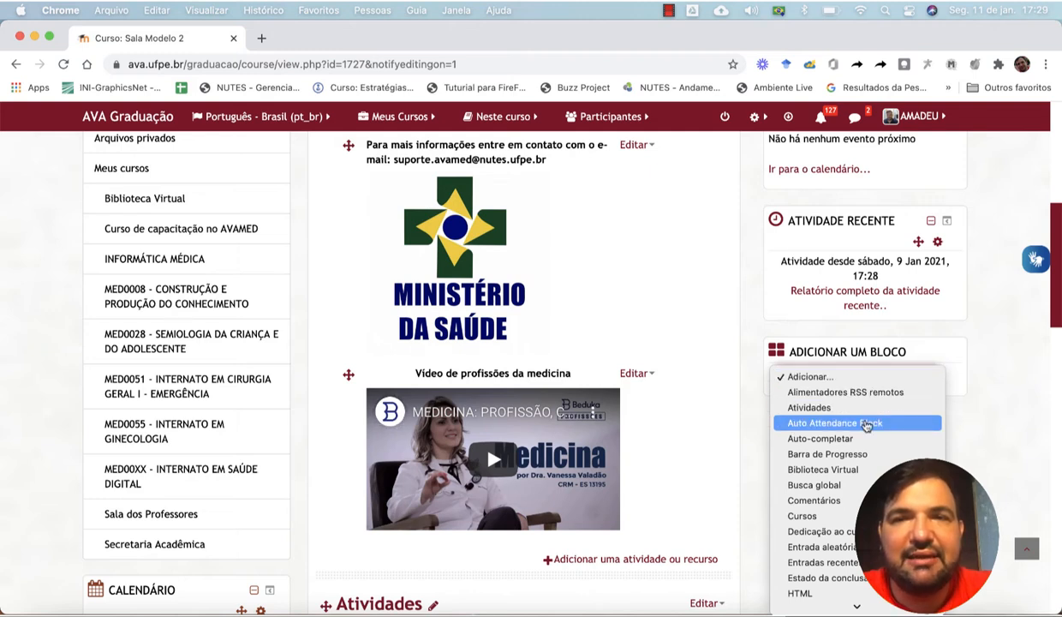
{"action": "left_click", "coordinate": [866, 423]}
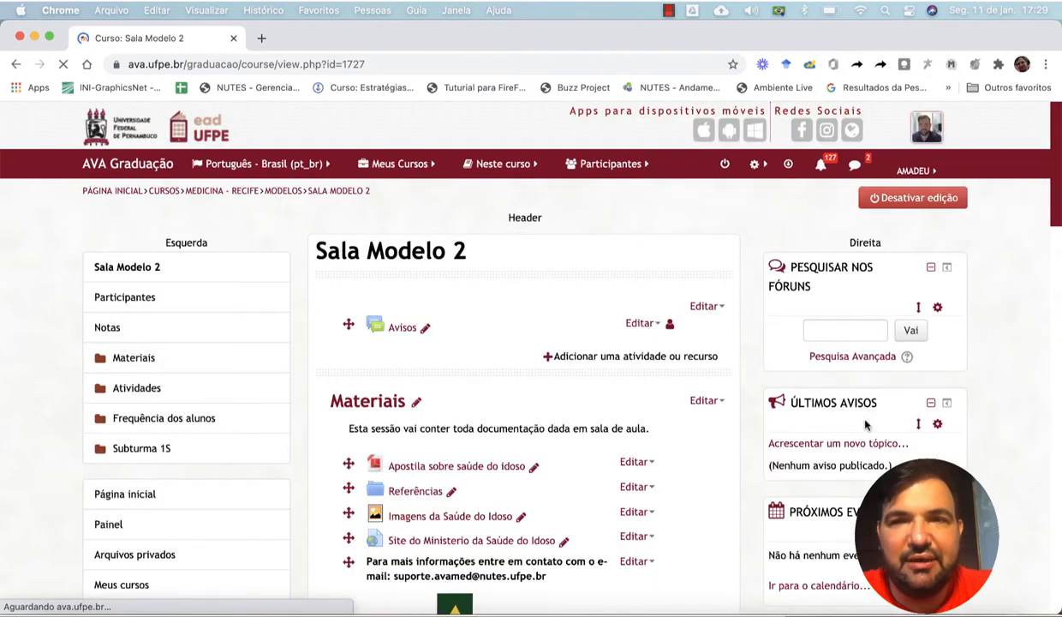
{"action": "scroll", "coordinate": [867, 423], "scroll_direction": "down", "scroll_amount": 3}
{"action": "scroll", "coordinate": [866, 423], "scroll_direction": "down", "scroll_amount": 5}
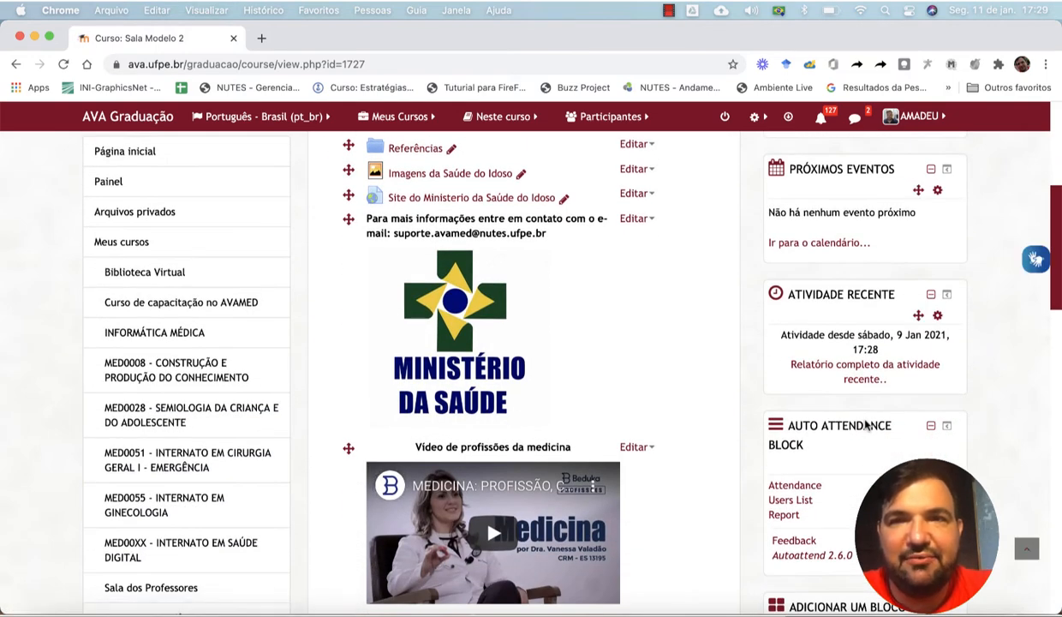
{"action": "scroll", "coordinate": [866, 426], "scroll_direction": "down", "scroll_amount": 1}
{"action": "scroll", "coordinate": [867, 426], "scroll_direction": "up", "scroll_amount": 4}
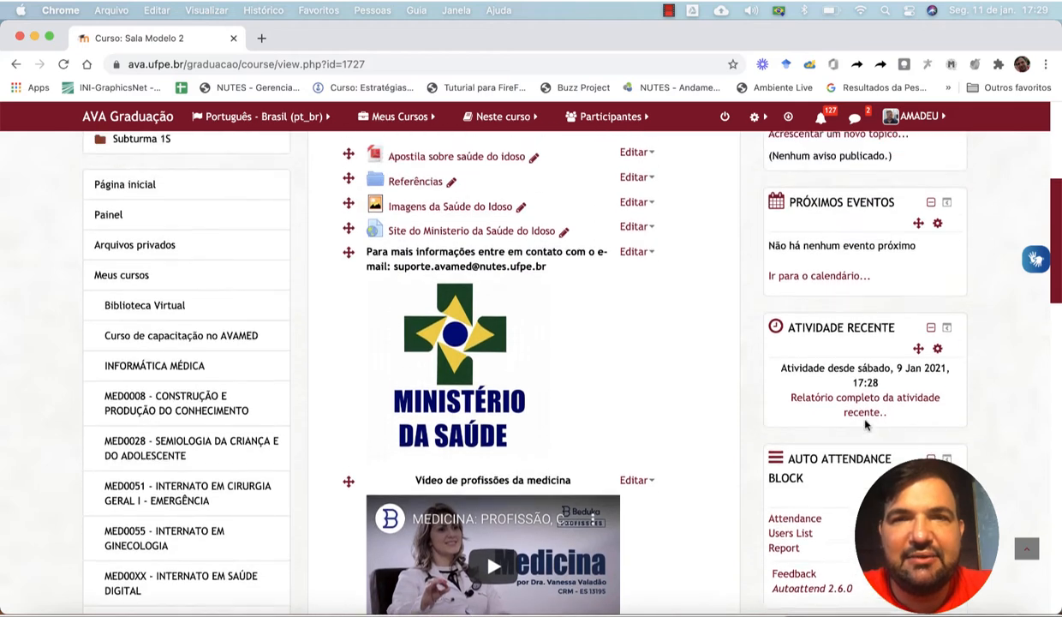
{"action": "scroll", "coordinate": [867, 423], "scroll_direction": "up", "scroll_amount": 5}
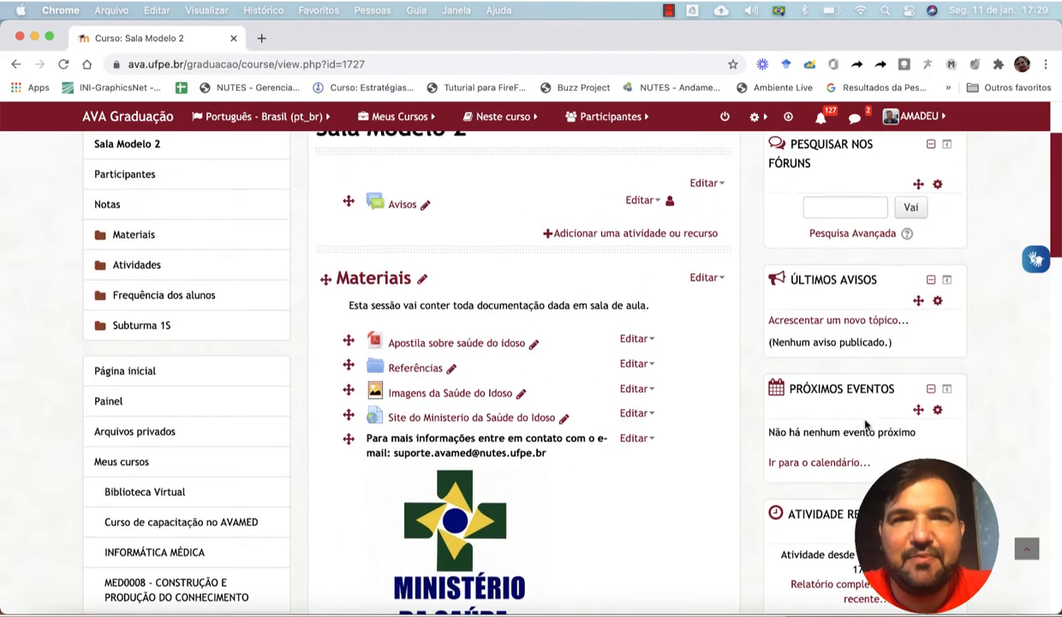
{"action": "scroll", "coordinate": [865, 424], "scroll_direction": "up", "scroll_amount": 1}
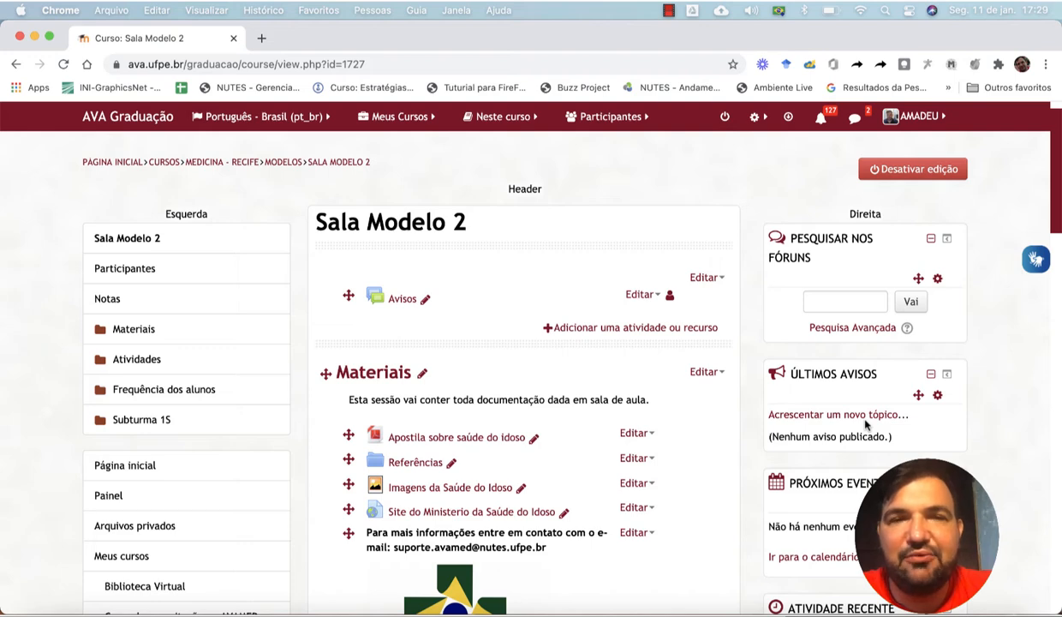
Add an Assistente de Frequência activity to the Frequência dos alunos section and name it "Frequência dos Alunos".
{"action": "scroll", "coordinate": [864, 424], "scroll_direction": "down", "scroll_amount": 4}
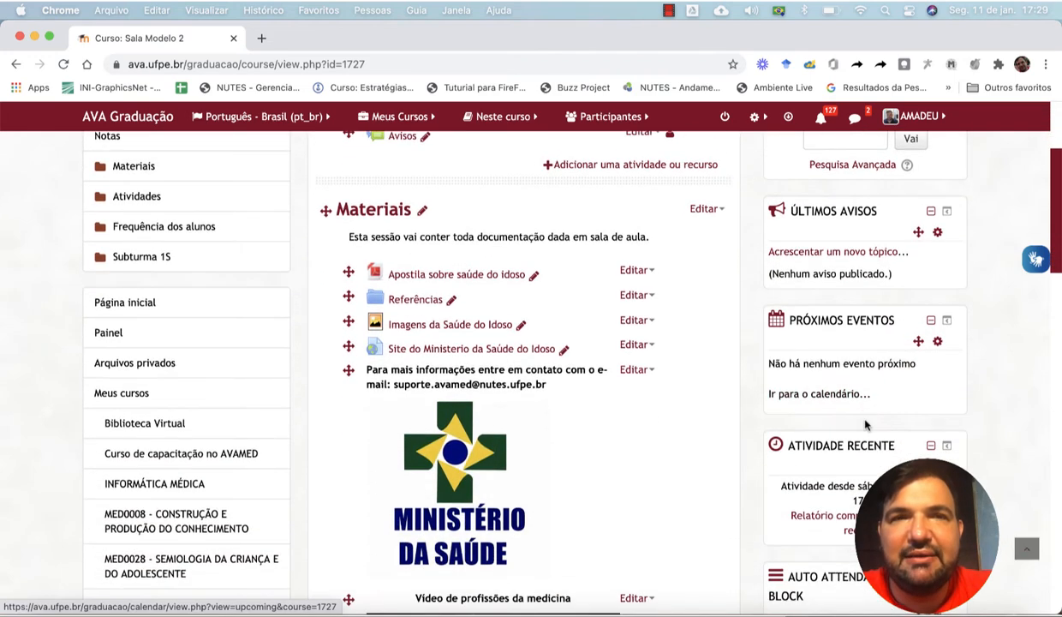
{"action": "scroll", "coordinate": [865, 424], "scroll_direction": "down", "scroll_amount": 8}
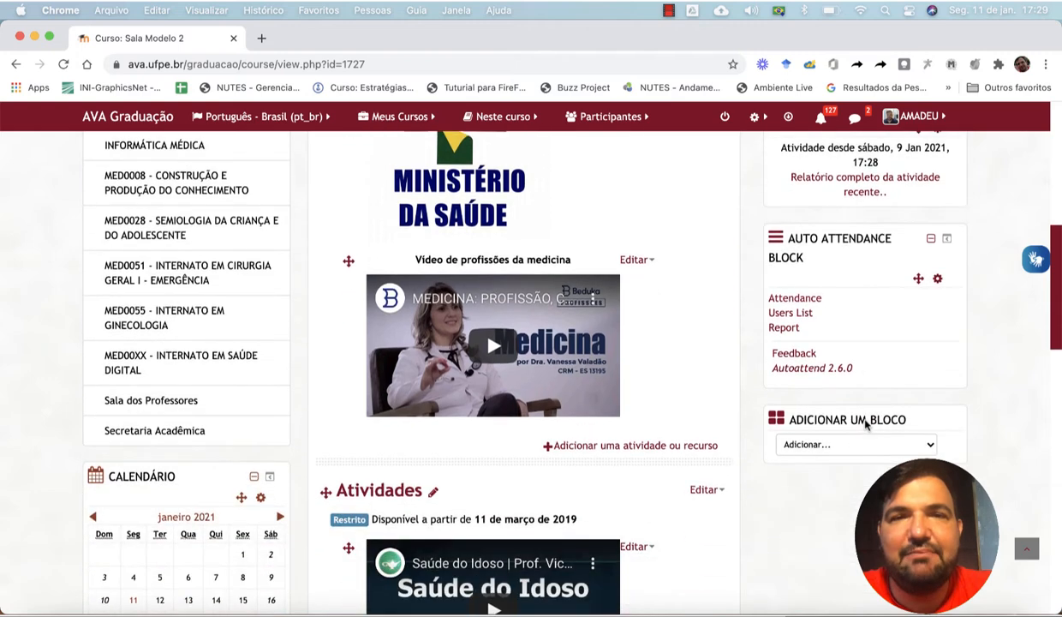
{"action": "scroll", "coordinate": [865, 424], "scroll_direction": "down", "scroll_amount": 10}
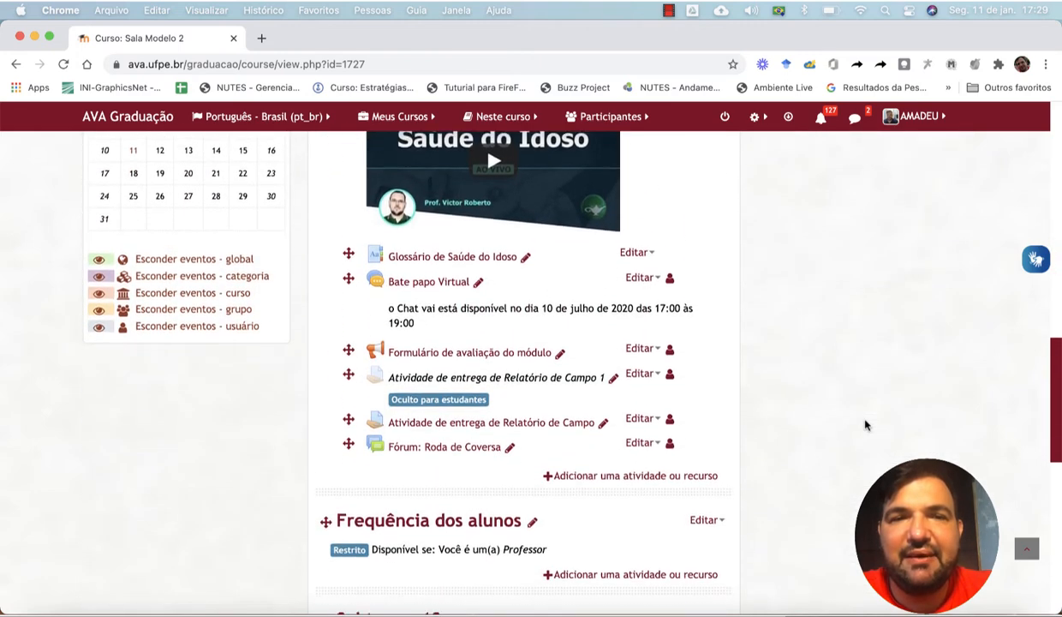
{"action": "scroll", "coordinate": [865, 424], "scroll_direction": "down", "scroll_amount": 5}
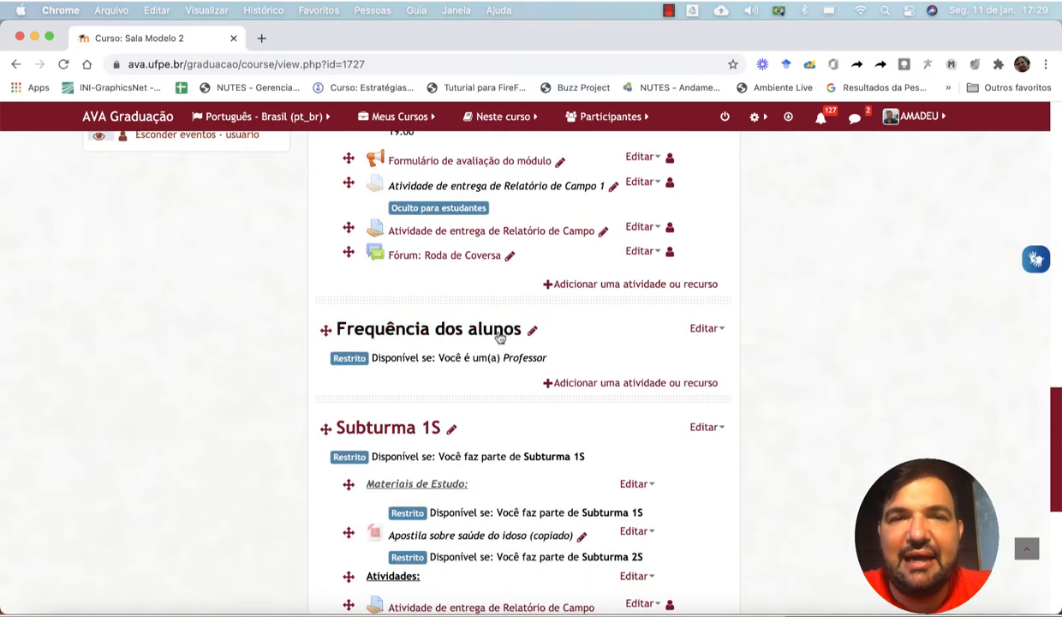
{"action": "left_click", "coordinate": [578, 385]}
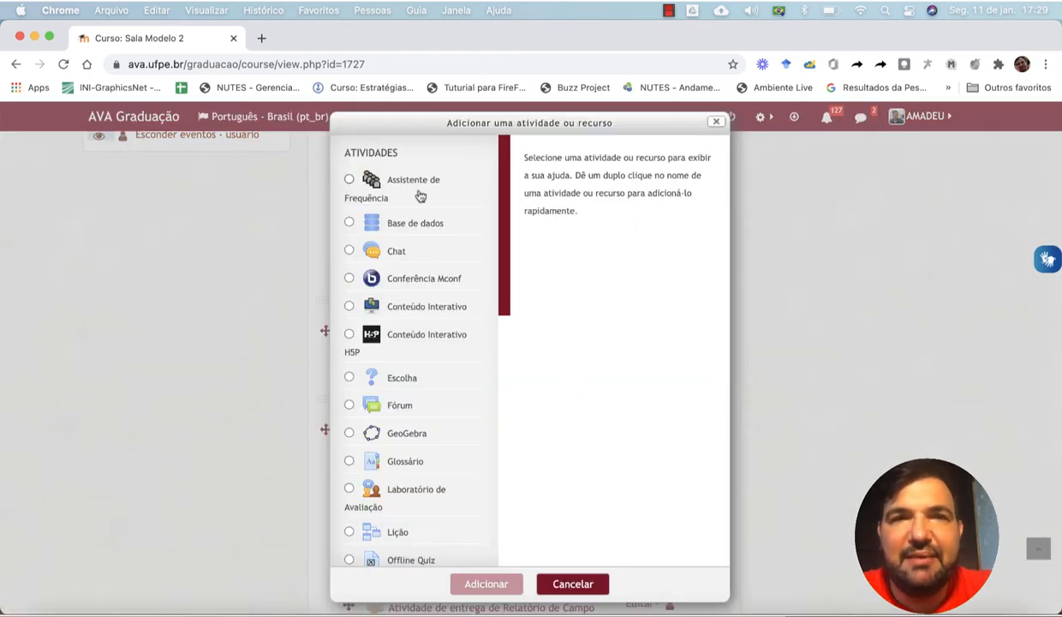
{"action": "left_click", "coordinate": [350, 180]}
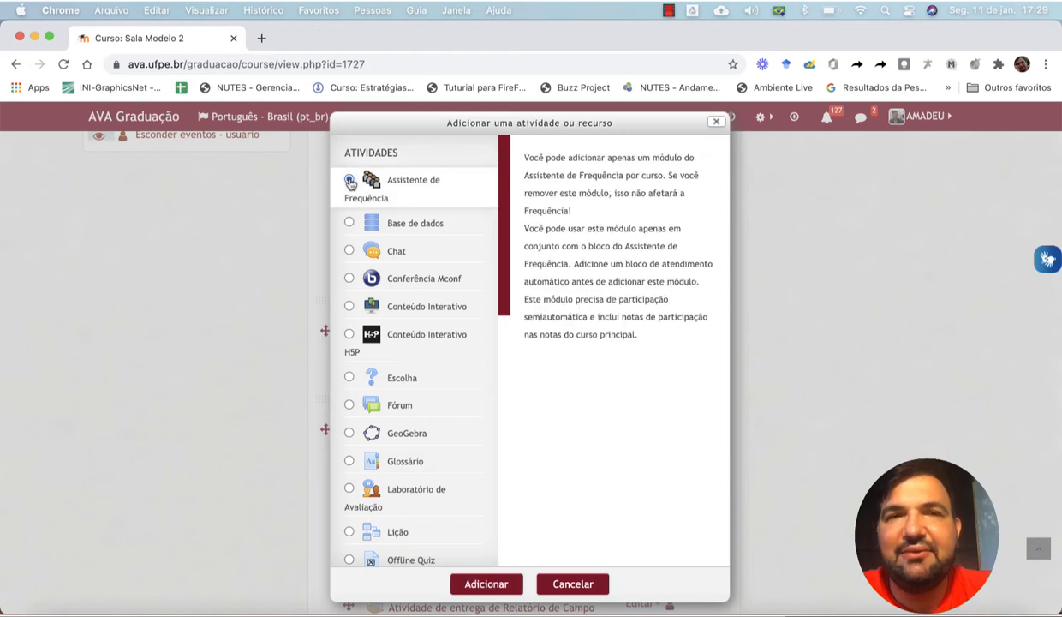
{"action": "left_click", "coordinate": [479, 582]}
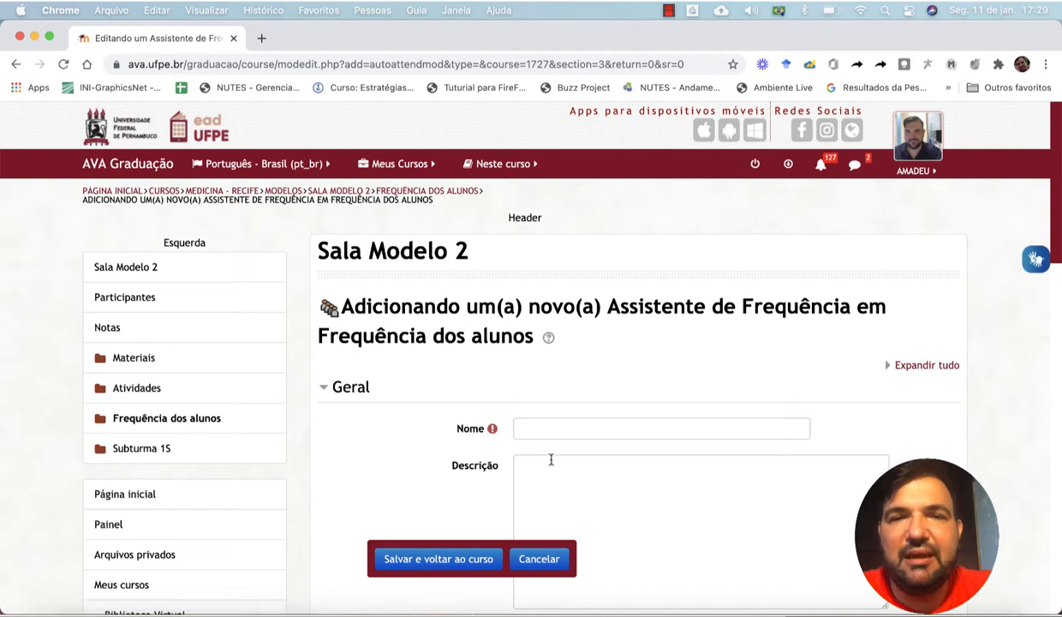
{"action": "left_click", "coordinate": [551, 429]}
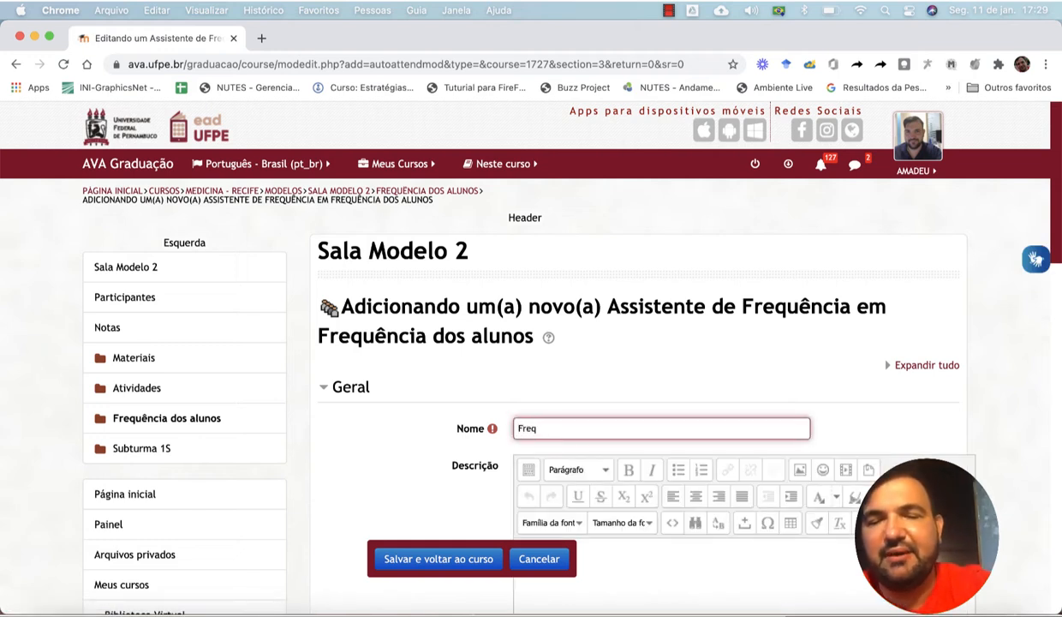
{"action": "type", "text": "Frequência dos Alunos"}
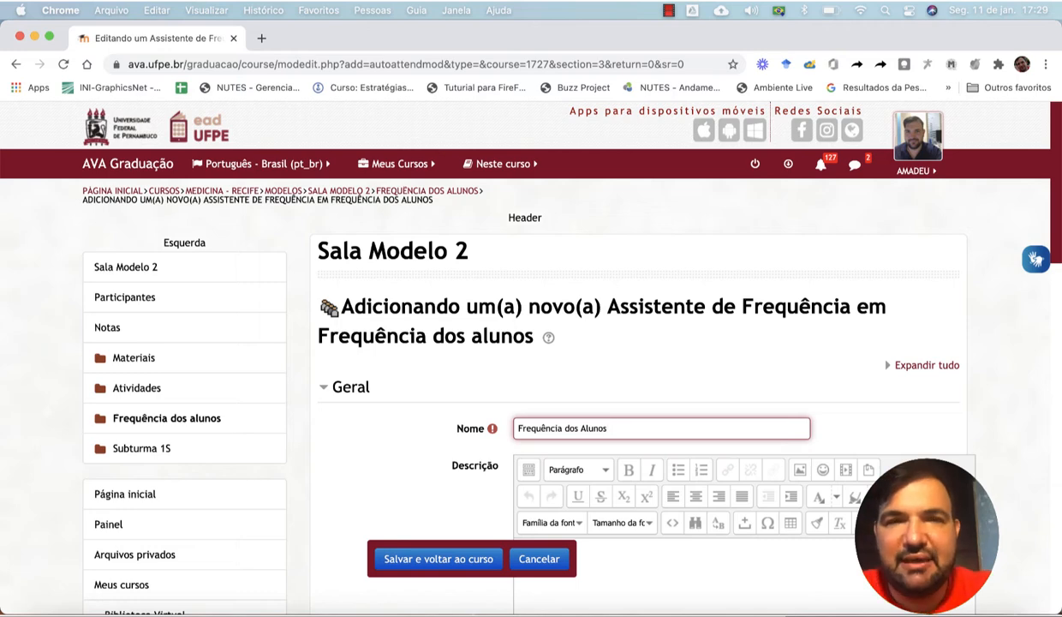
Enable the old Excel (Excel2007) download format in the Auto Attendance module options.
{"action": "scroll", "coordinate": [557, 359], "scroll_direction": "down", "scroll_amount": 5}
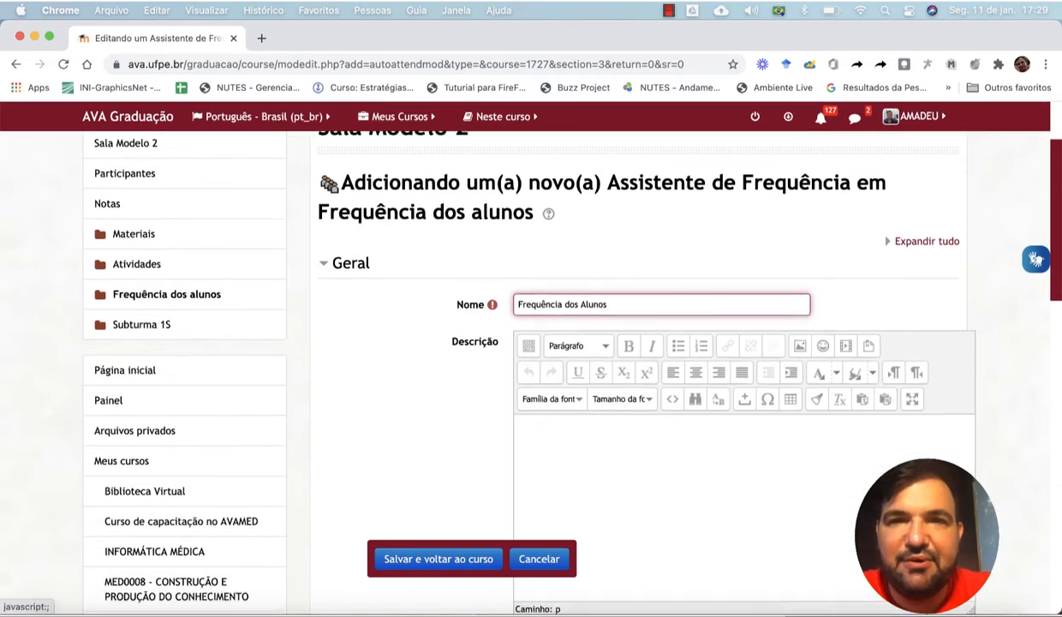
{"action": "scroll", "coordinate": [557, 360], "scroll_direction": "down", "scroll_amount": 5}
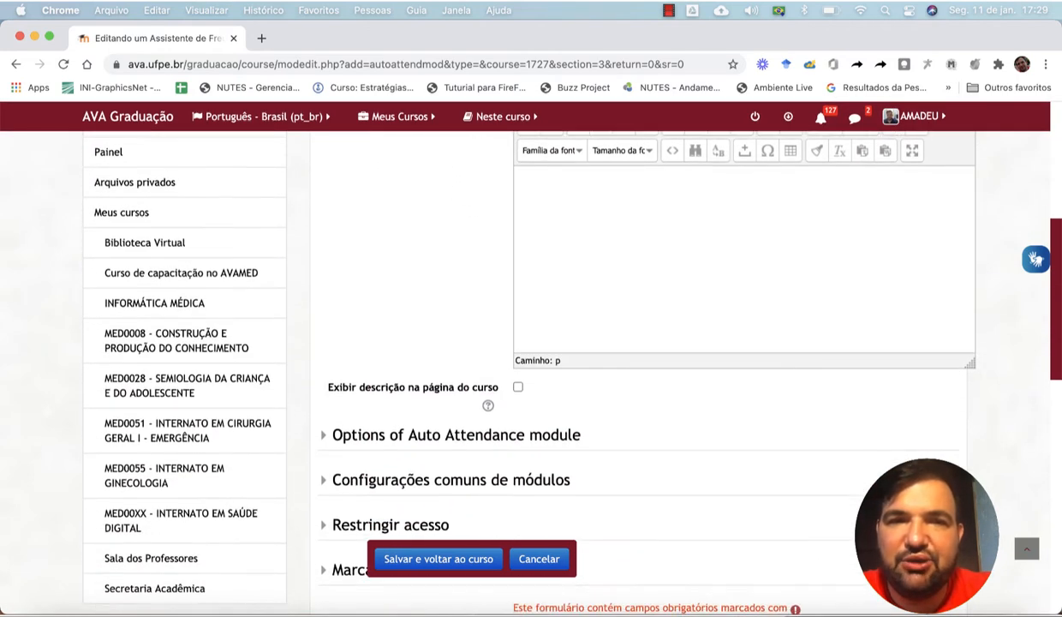
{"action": "scroll", "coordinate": [505, 385], "scroll_direction": "down", "scroll_amount": 2}
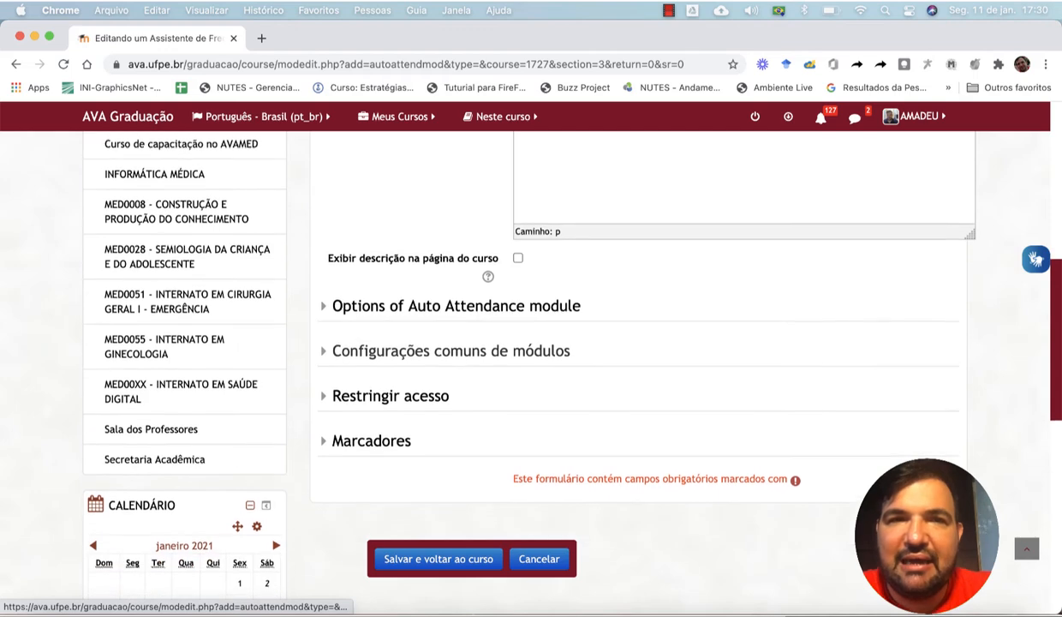
{"action": "left_click", "coordinate": [471, 288]}
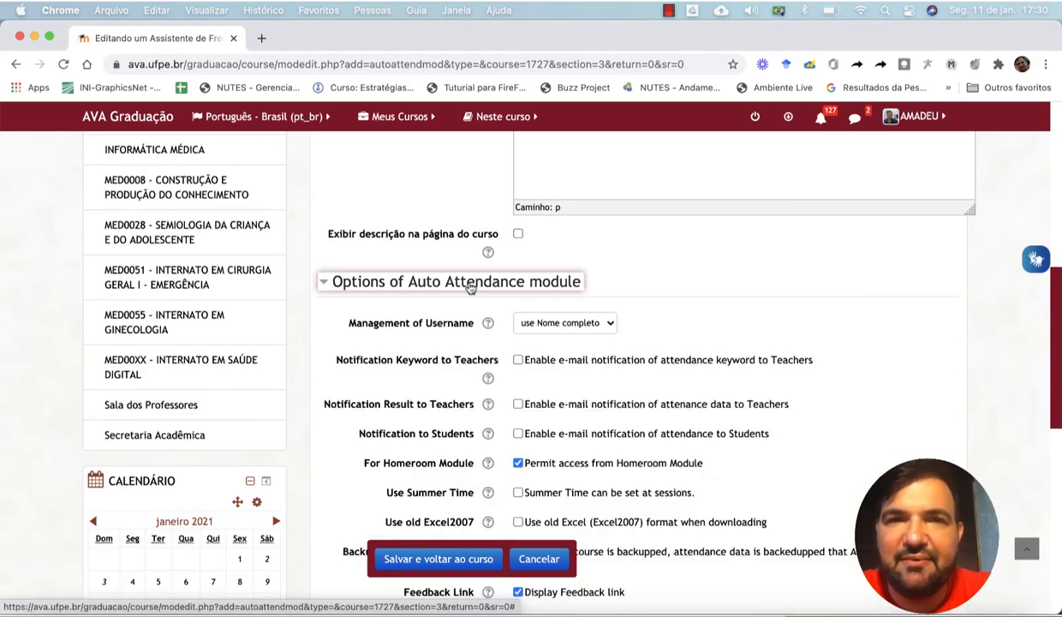
{"action": "scroll", "coordinate": [470, 289], "scroll_direction": "down", "scroll_amount": 4}
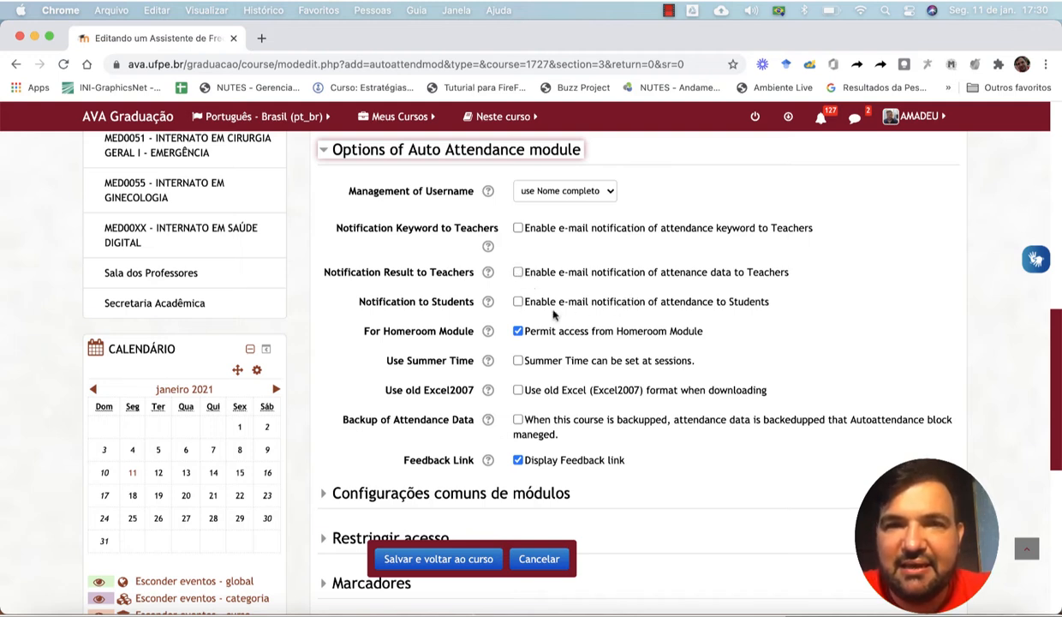
{"action": "scroll", "coordinate": [553, 308], "scroll_direction": "down", "scroll_amount": 2}
{"action": "scroll", "coordinate": [553, 315], "scroll_direction": "down", "scroll_amount": 1}
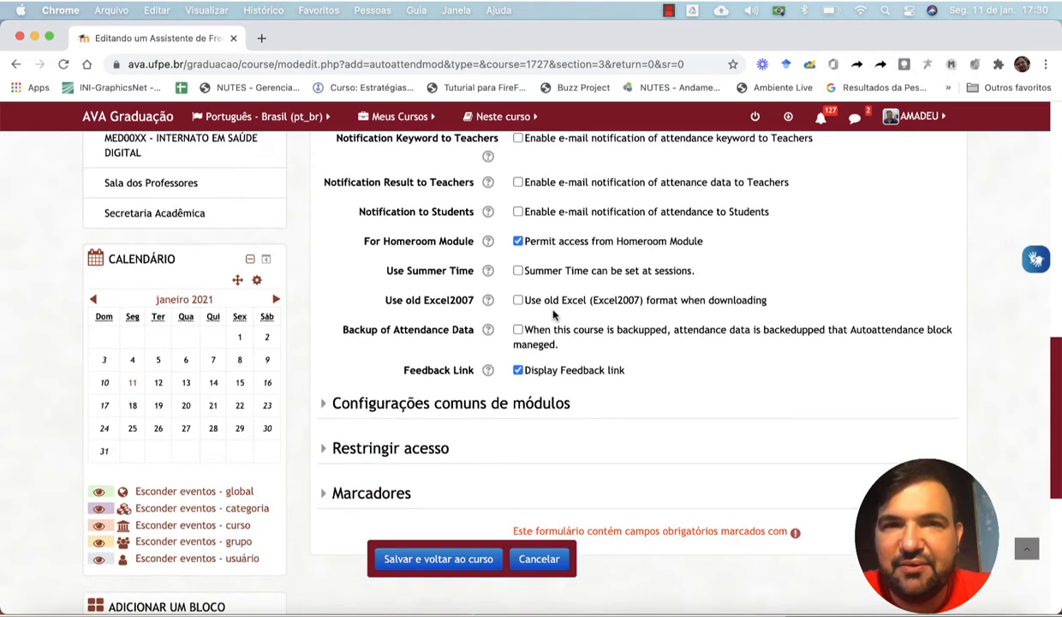
{"action": "left_click", "coordinate": [517, 300]}
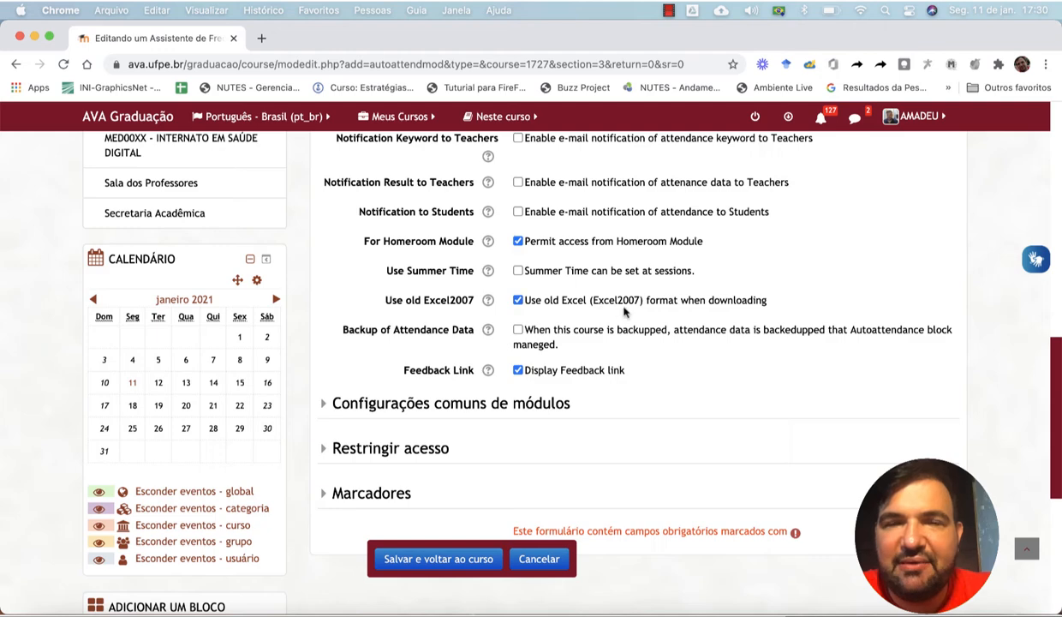
Review the remaining Auto Attendance module options, then save the activity and return to the course.
{"action": "scroll", "coordinate": [624, 311], "scroll_direction": "up", "scroll_amount": 3}
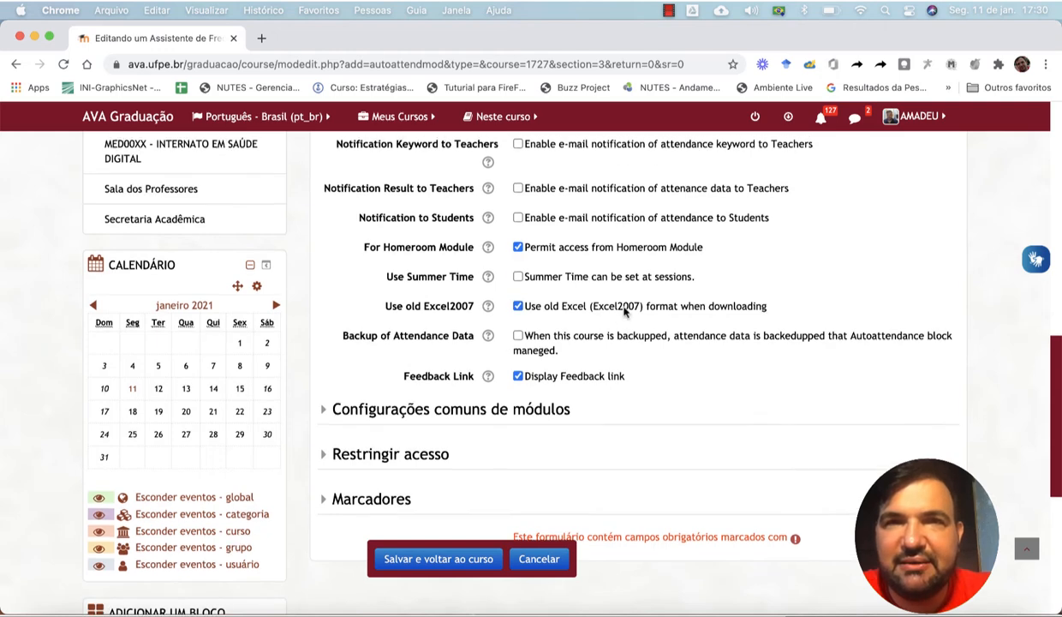
{"action": "scroll", "coordinate": [624, 311], "scroll_direction": "up", "scroll_amount": 2}
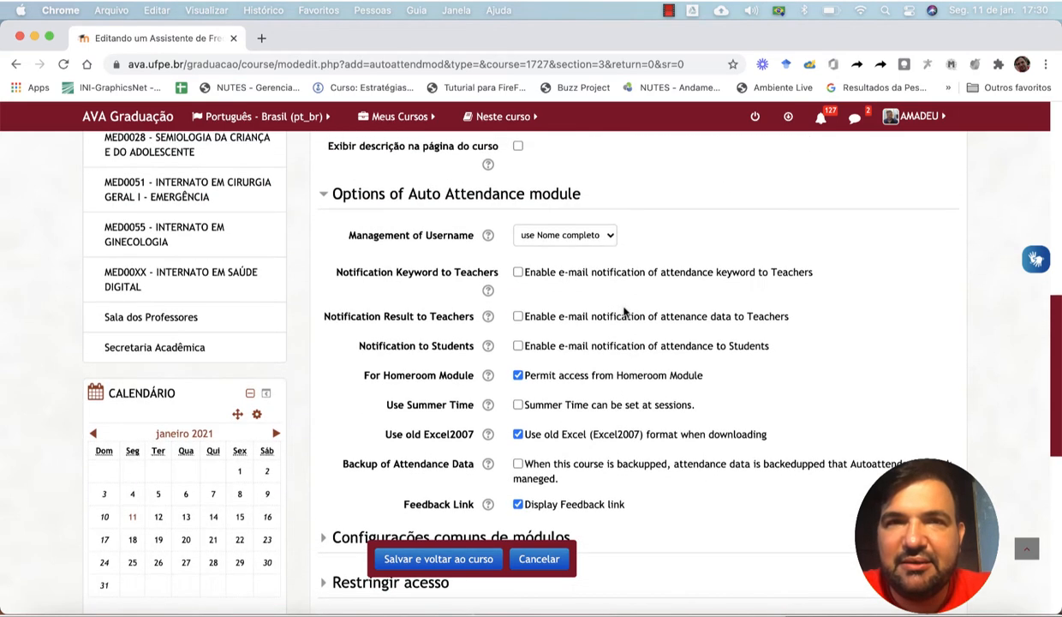
{"action": "scroll", "coordinate": [625, 312], "scroll_direction": "down", "scroll_amount": 7}
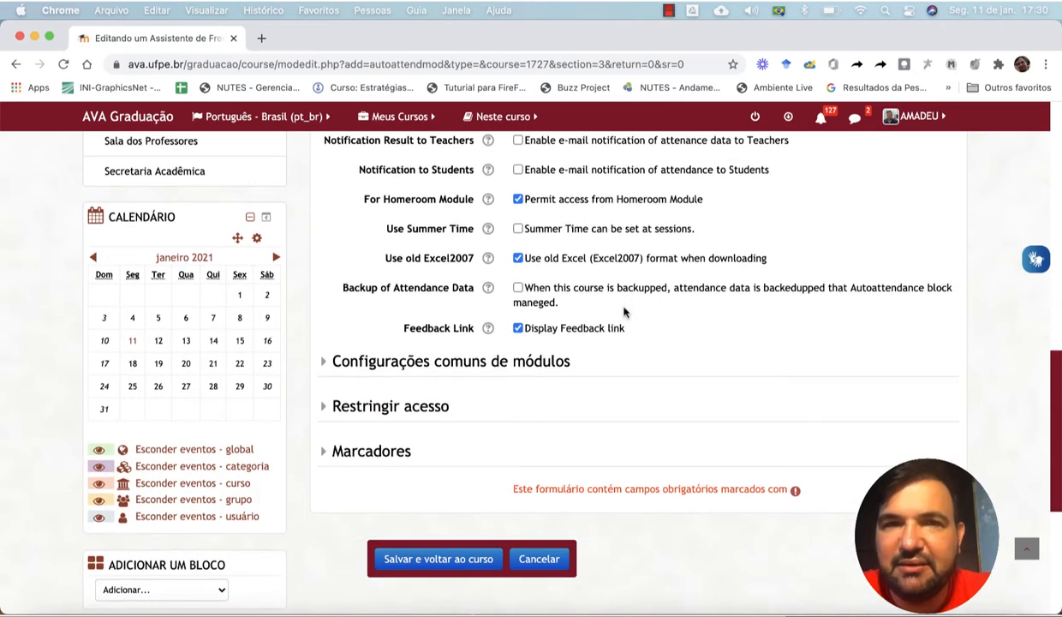
{"action": "scroll", "coordinate": [624, 311], "scroll_direction": "down", "scroll_amount": 2}
{"action": "scroll", "coordinate": [542, 307], "scroll_direction": "up", "scroll_amount": 3}
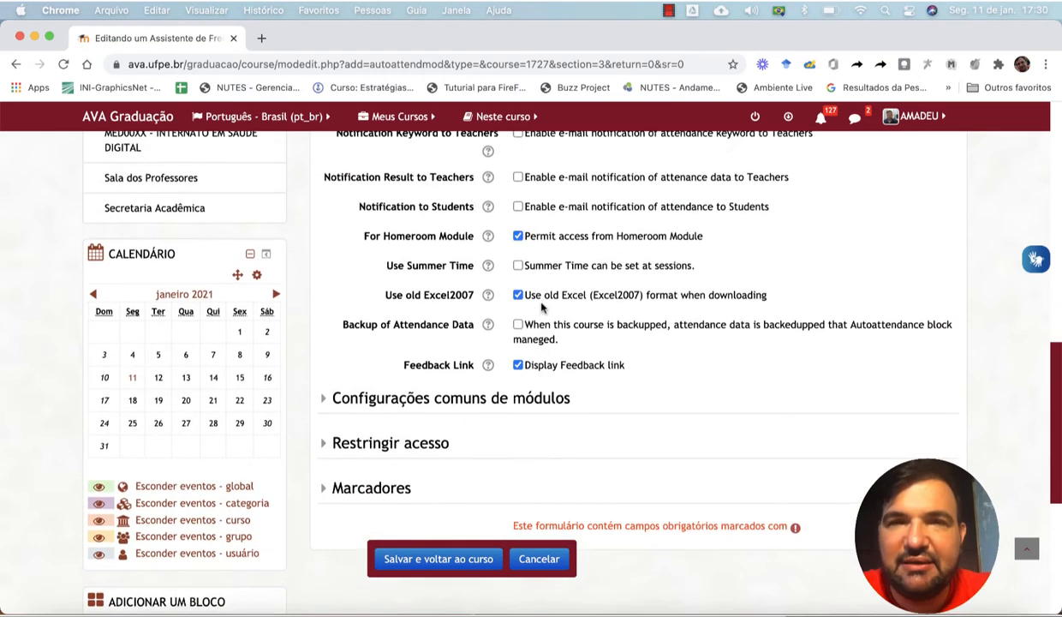
{"action": "scroll", "coordinate": [542, 308], "scroll_direction": "up", "scroll_amount": 5}
{"action": "scroll", "coordinate": [540, 304], "scroll_direction": "down", "scroll_amount": 4}
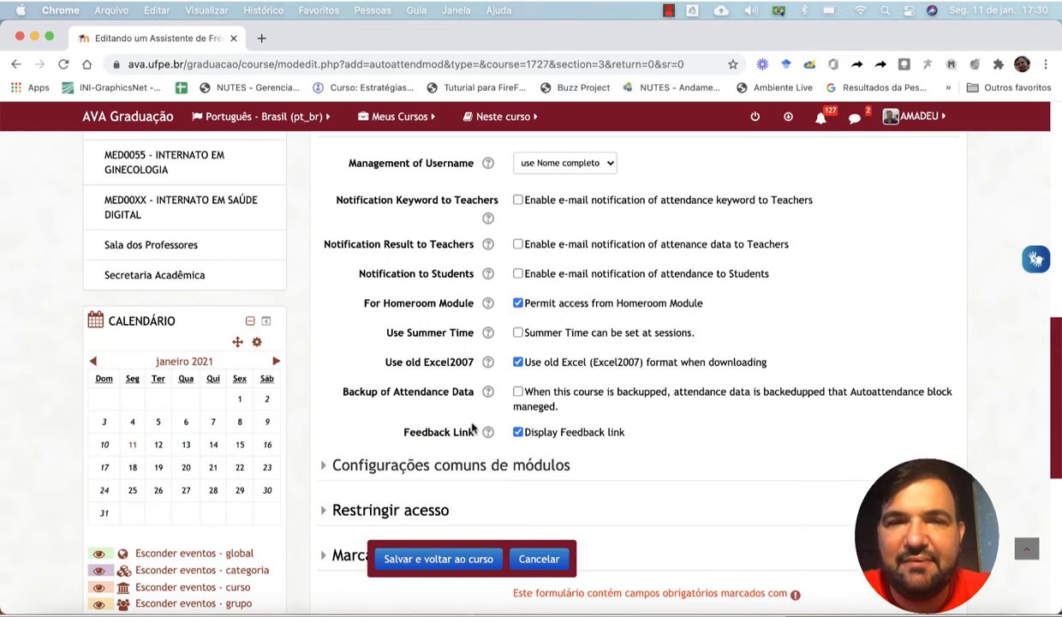
{"action": "left_click", "coordinate": [443, 559]}
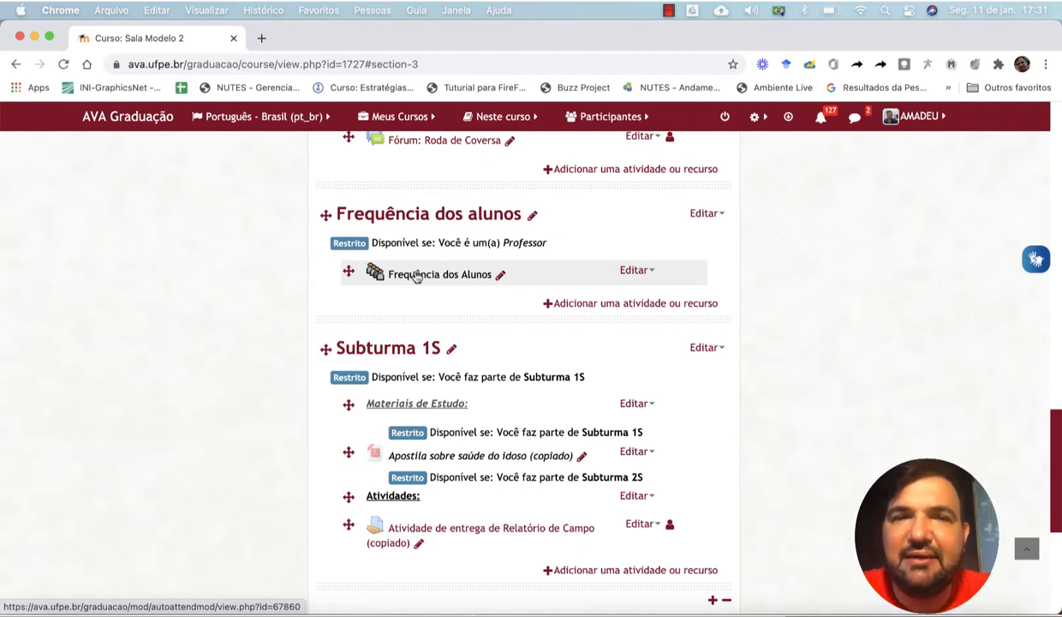
Open the Frequência dos Alunos activity, start adding a session and turn off the creation of multiple sessions.
{"action": "left_click", "coordinate": [417, 276]}
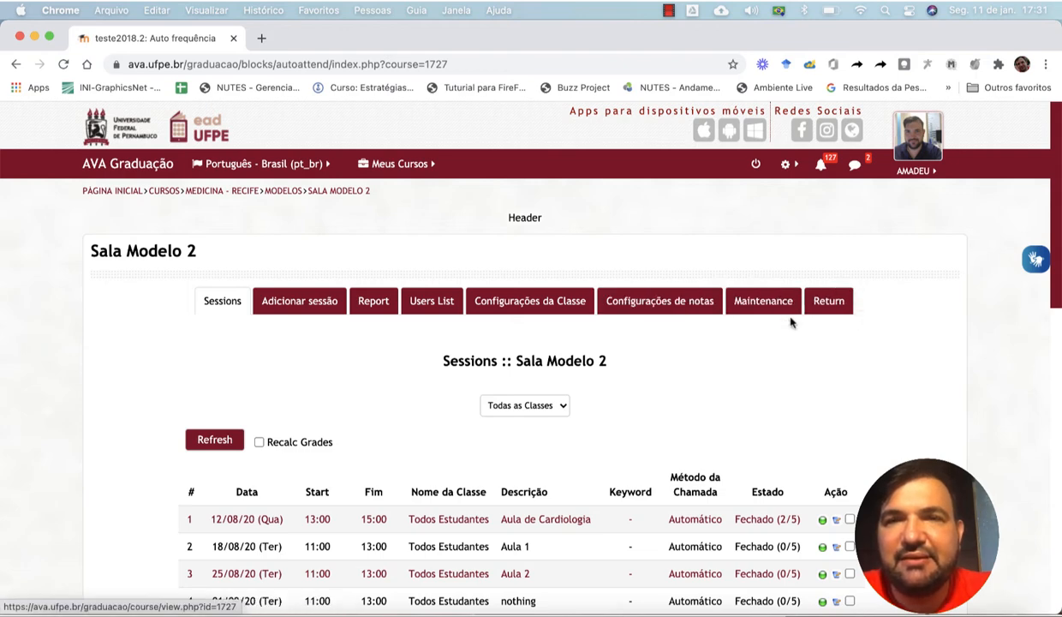
{"action": "scroll", "coordinate": [700, 363], "scroll_direction": "down", "scroll_amount": 3}
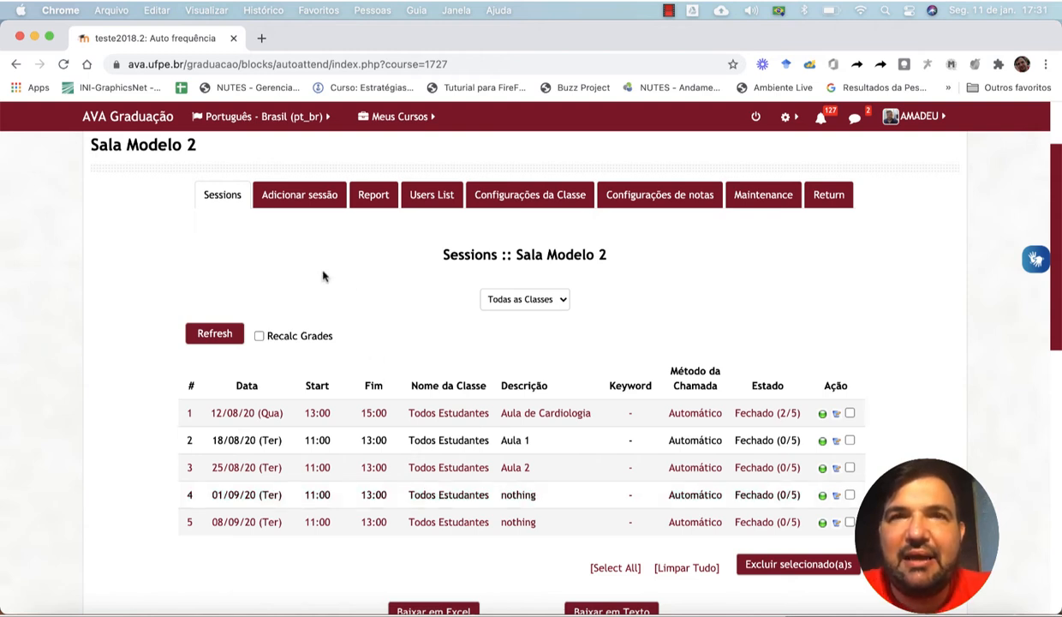
{"action": "left_click", "coordinate": [290, 199]}
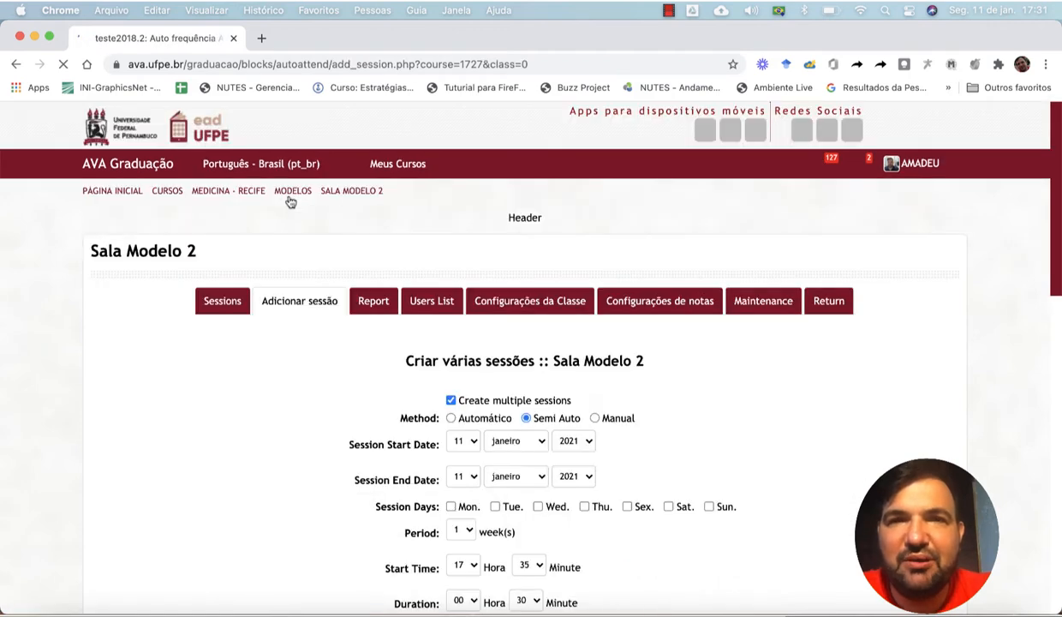
{"action": "scroll", "coordinate": [322, 440], "scroll_direction": "down", "scroll_amount": 3}
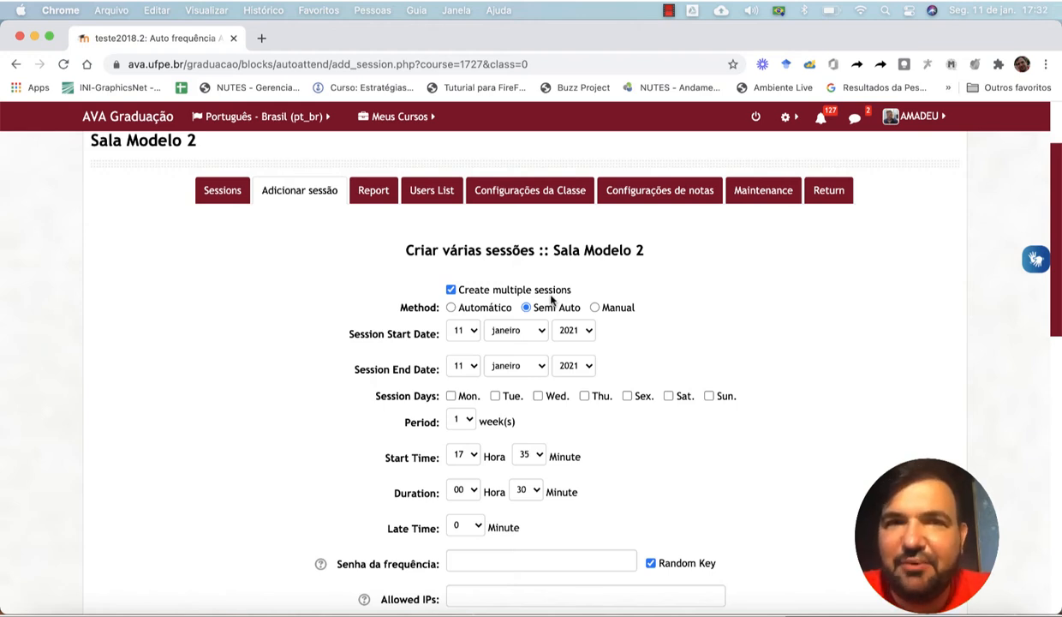
{"action": "left_click", "coordinate": [450, 291]}
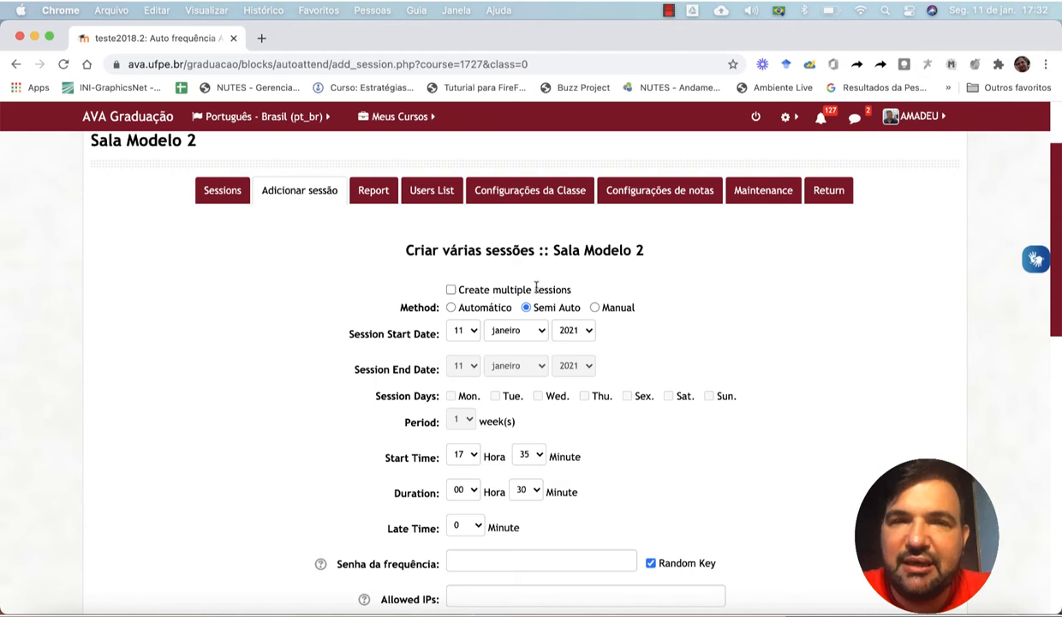
Set the session method to Automático and the session start date to 25 fevereiro 2021.
{"action": "left_click", "coordinate": [450, 308]}
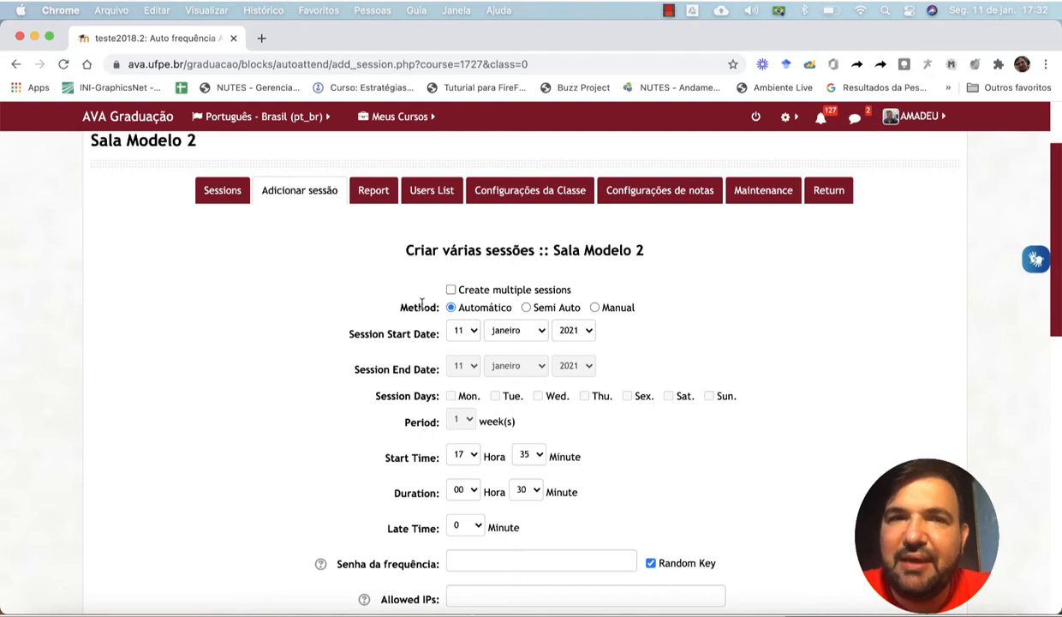
{"action": "scroll", "coordinate": [353, 324], "scroll_direction": "down", "scroll_amount": 3}
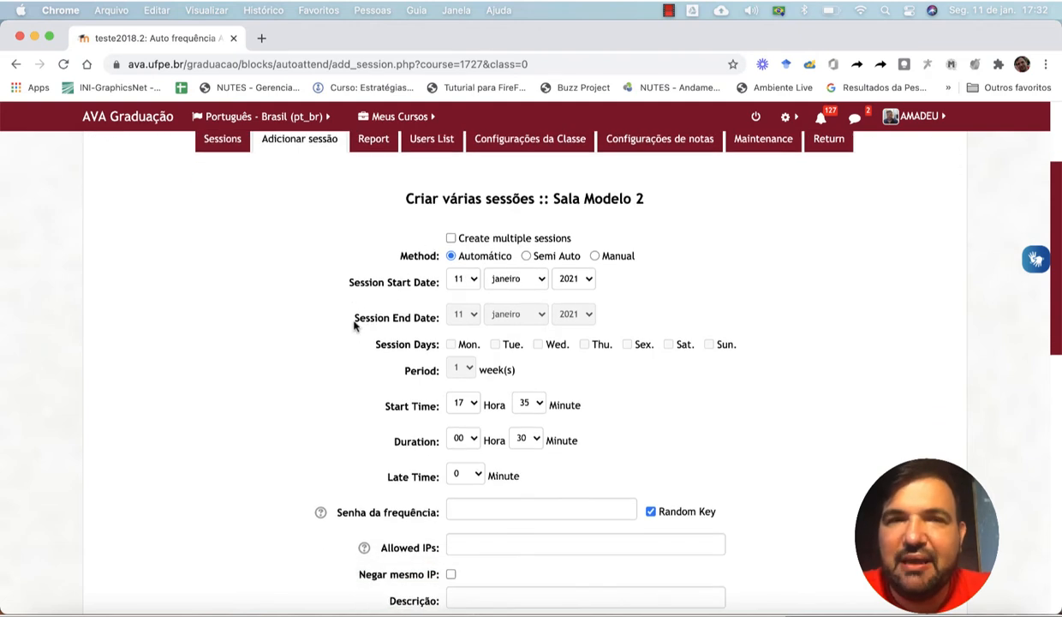
{"action": "left_click", "coordinate": [485, 264]}
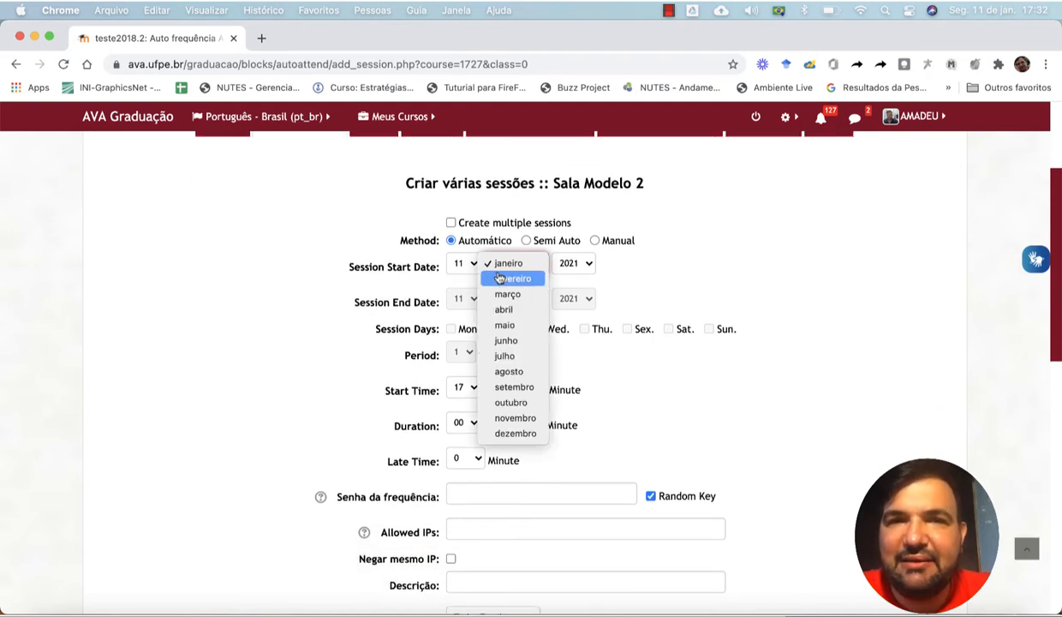
{"action": "left_click", "coordinate": [511, 278]}
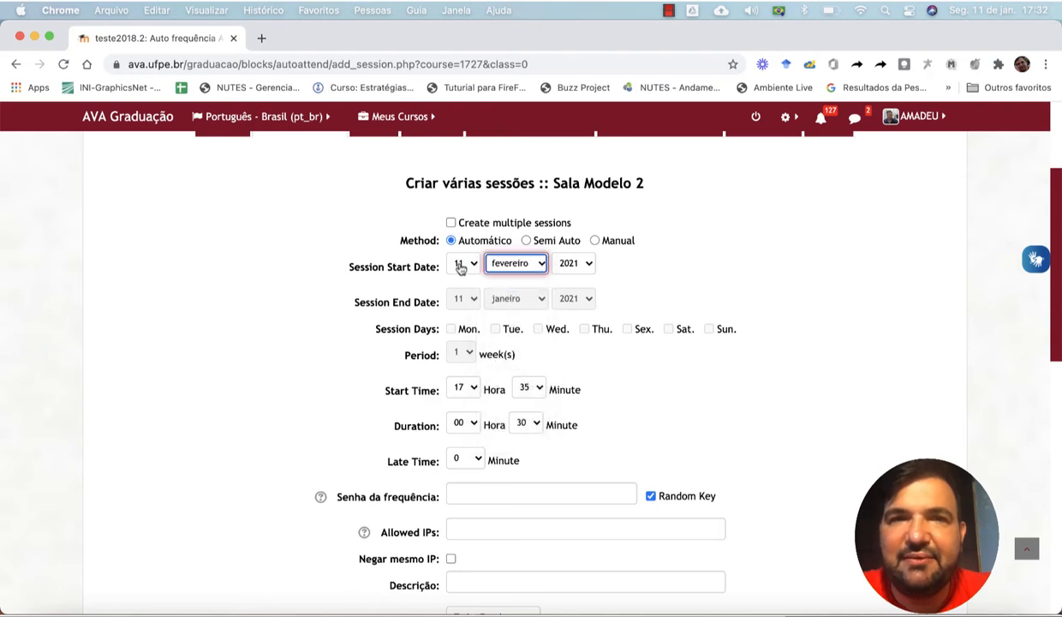
{"action": "left_click", "coordinate": [460, 266]}
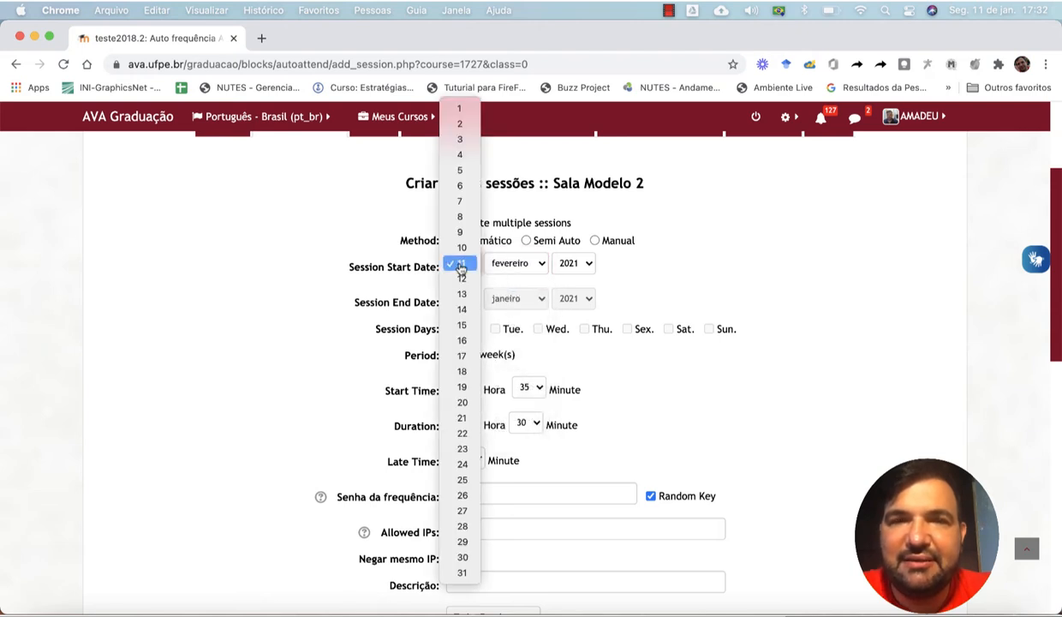
{"action": "left_click", "coordinate": [463, 479]}
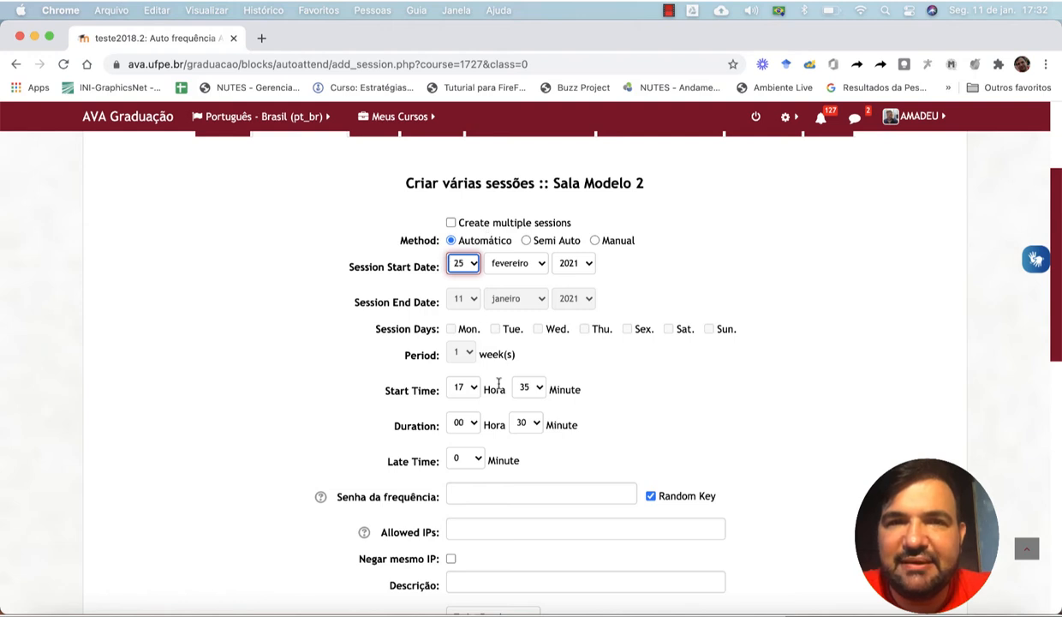
Set the session's start time to 07:30 and its duration to 4 hours 00 minutes.
{"action": "left_click", "coordinate": [460, 388]}
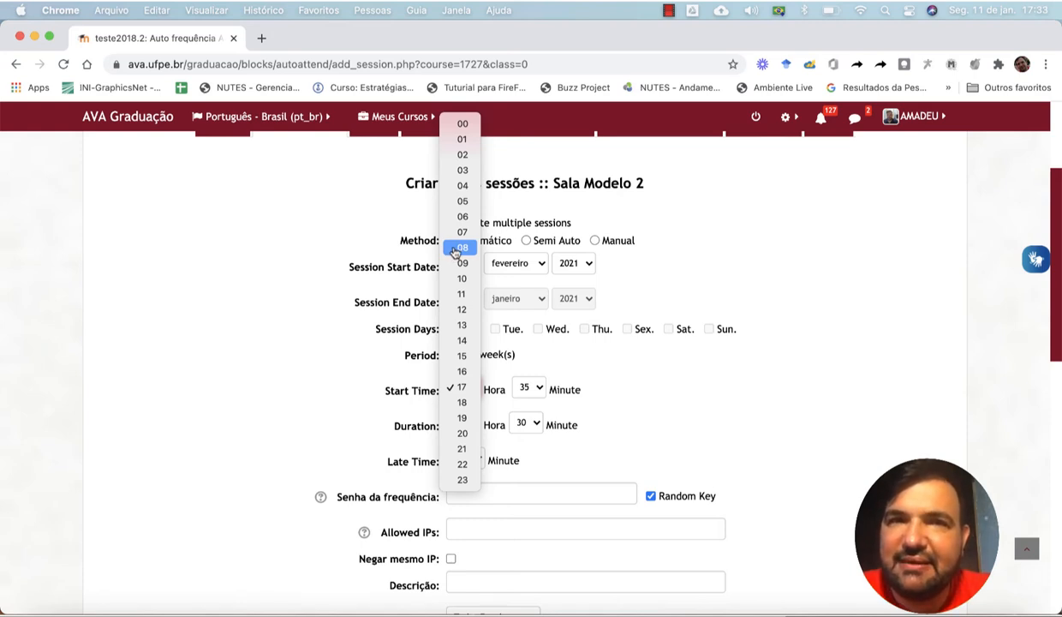
{"action": "left_click", "coordinate": [454, 237]}
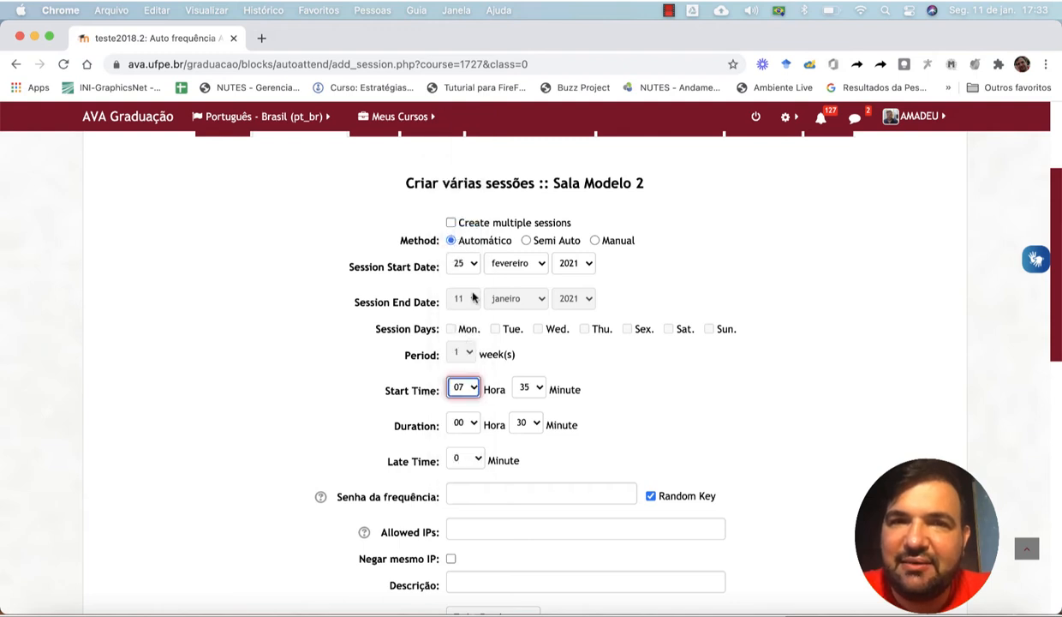
{"action": "left_click", "coordinate": [526, 387]}
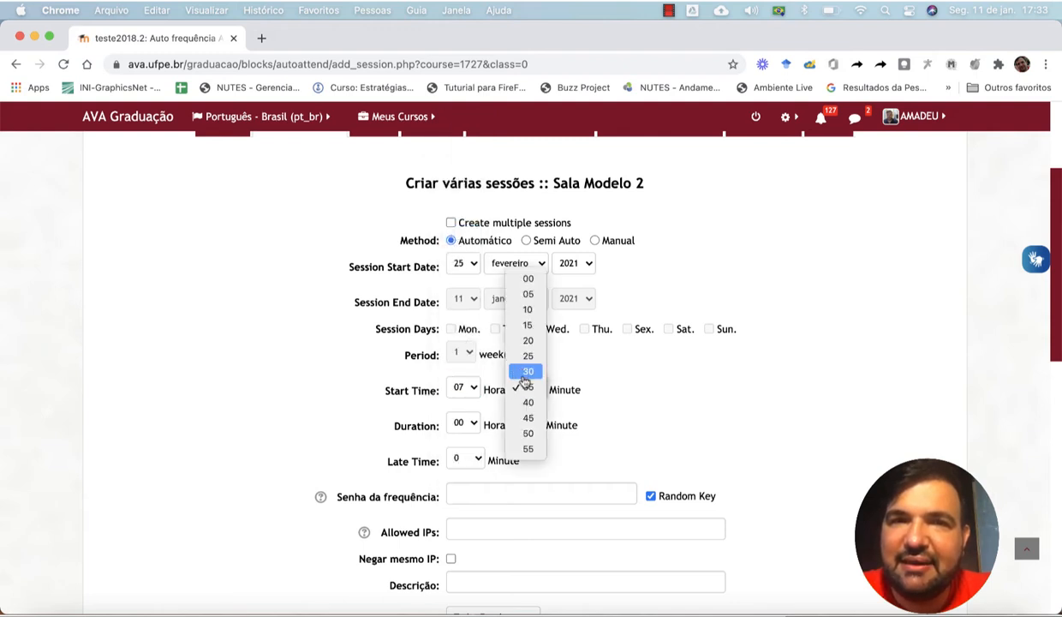
{"action": "left_click", "coordinate": [527, 371]}
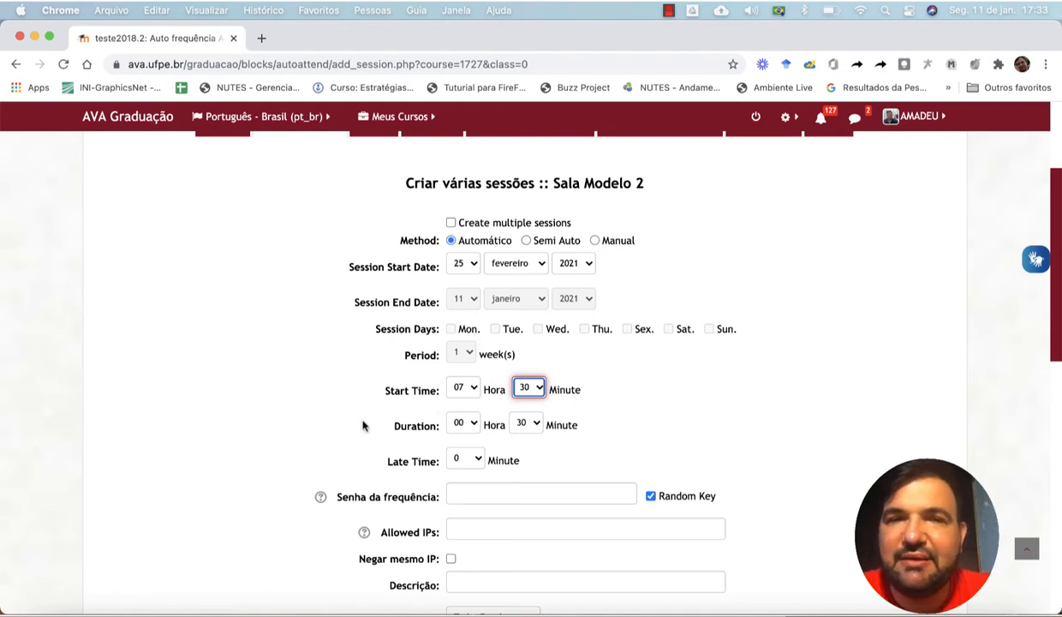
{"action": "left_click", "coordinate": [460, 424]}
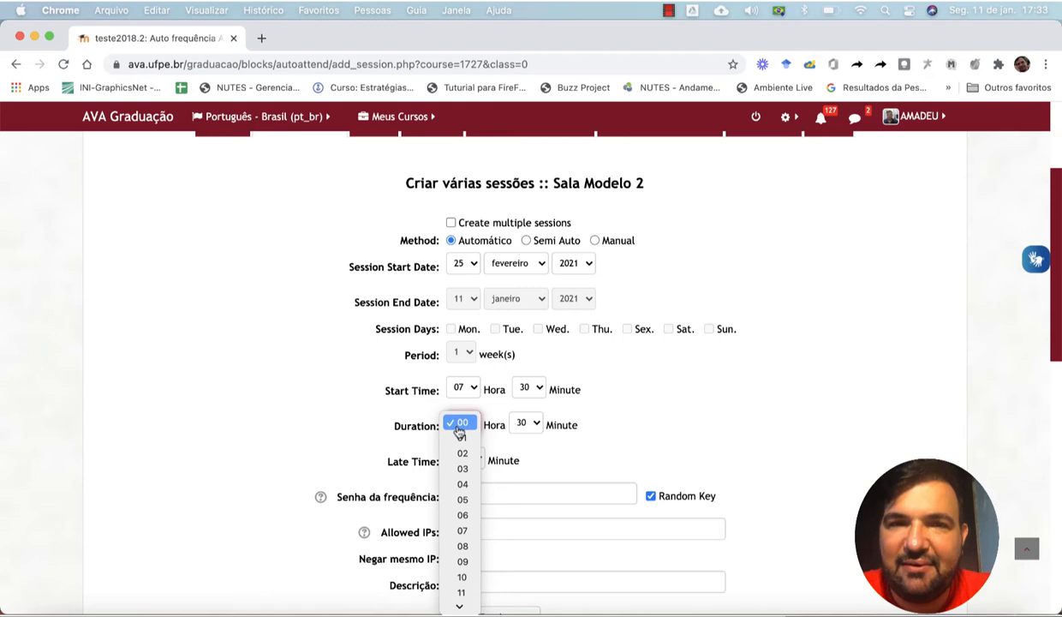
{"action": "left_click", "coordinate": [461, 483]}
{"action": "left_click", "coordinate": [524, 423]}
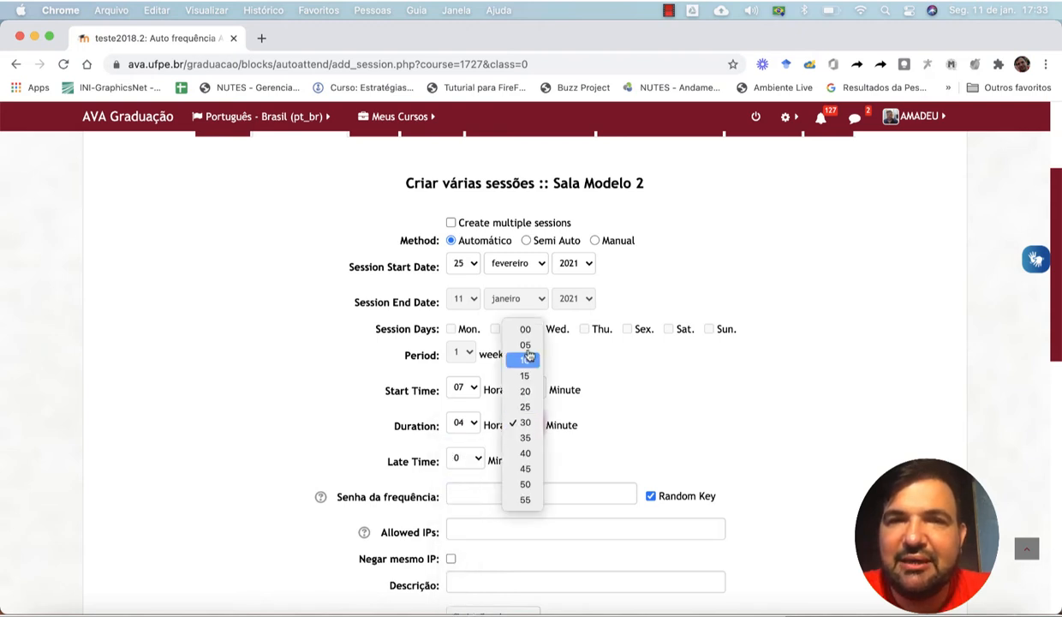
{"action": "left_click", "coordinate": [529, 334]}
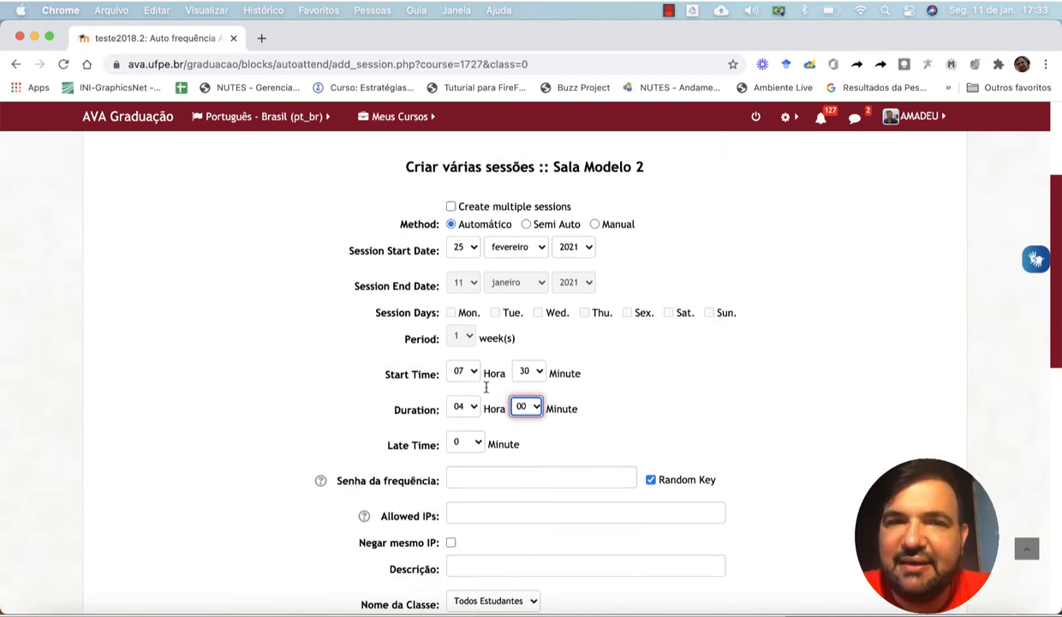
Turn off the random key for the attendance password and enter "Aula de Histologia" as the session description.
{"action": "scroll", "coordinate": [485, 390], "scroll_direction": "down", "scroll_amount": 3}
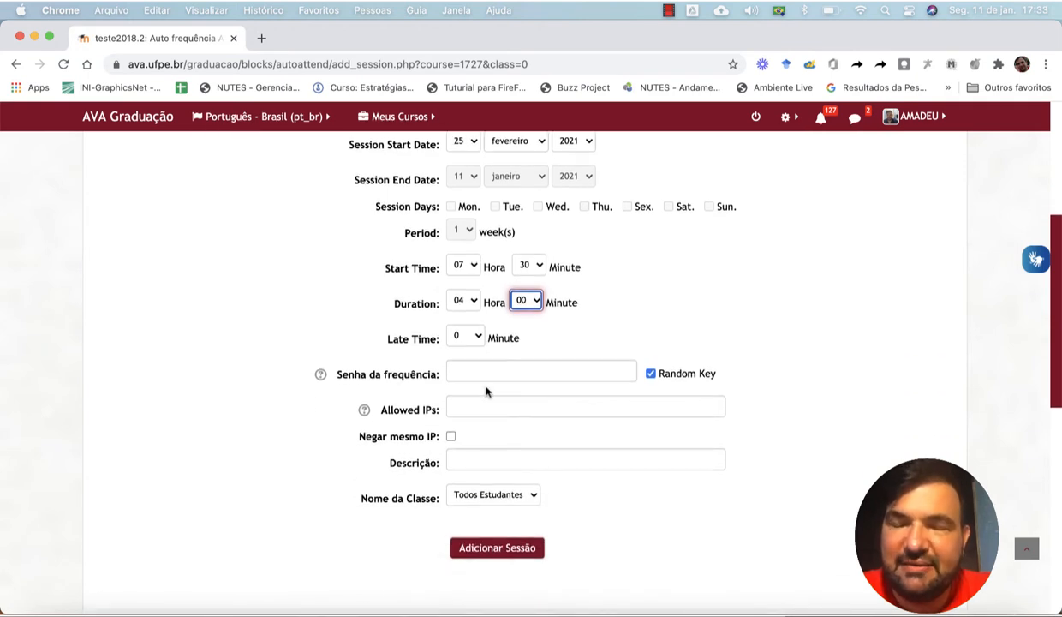
{"action": "scroll", "coordinate": [485, 391], "scroll_direction": "down", "scroll_amount": 1}
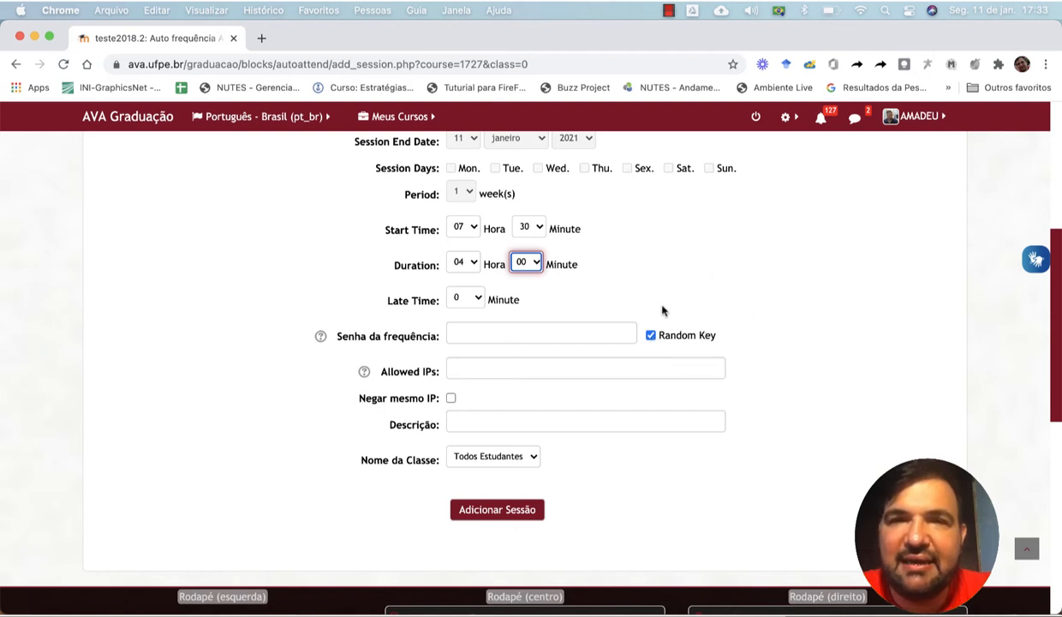
{"action": "left_click", "coordinate": [651, 335]}
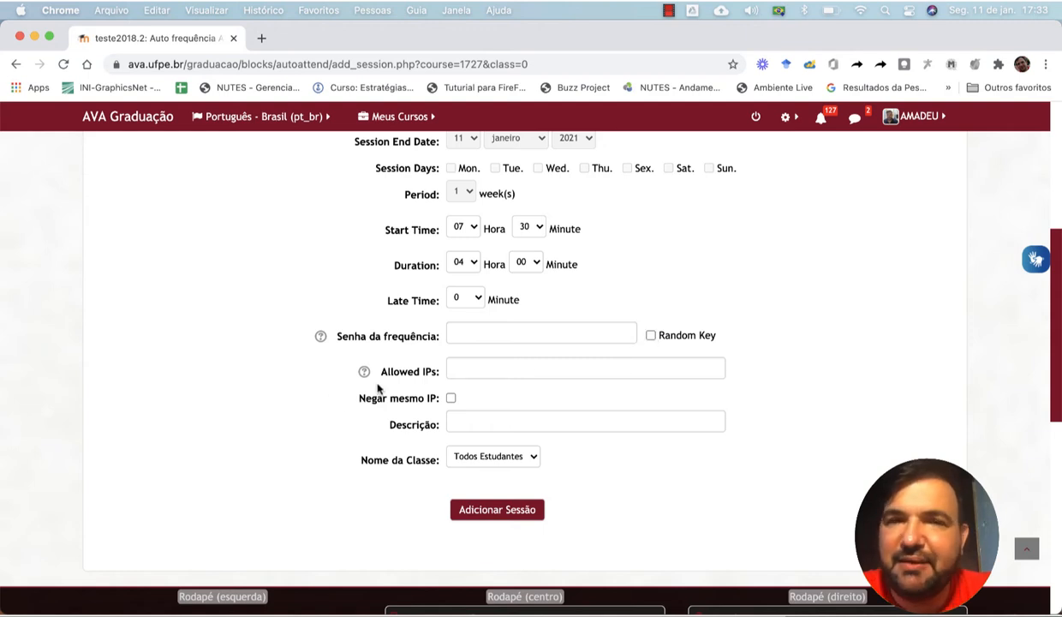
{"action": "left_click", "coordinate": [463, 424]}
{"action": "type", "text": "Aul"}
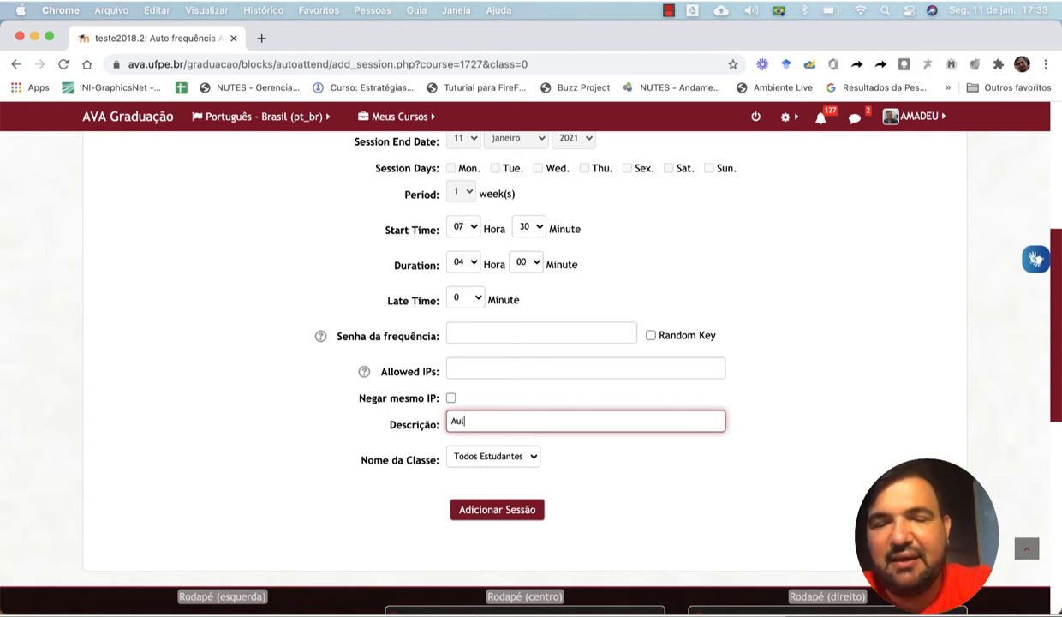
{"action": "type", "text": "a de "}
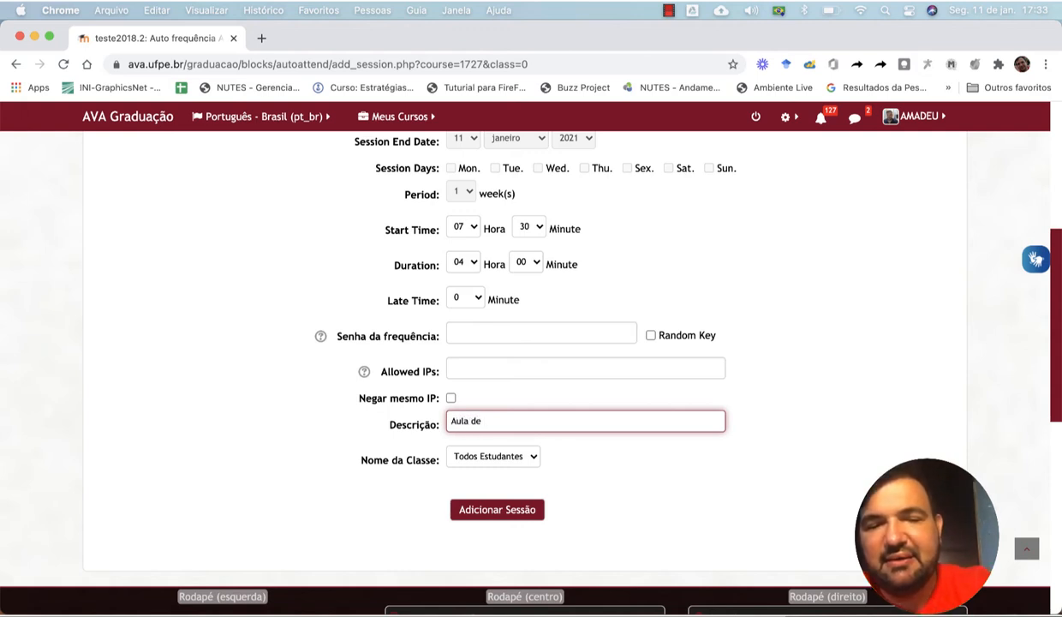
{"action": "type", "text": "Hist"}
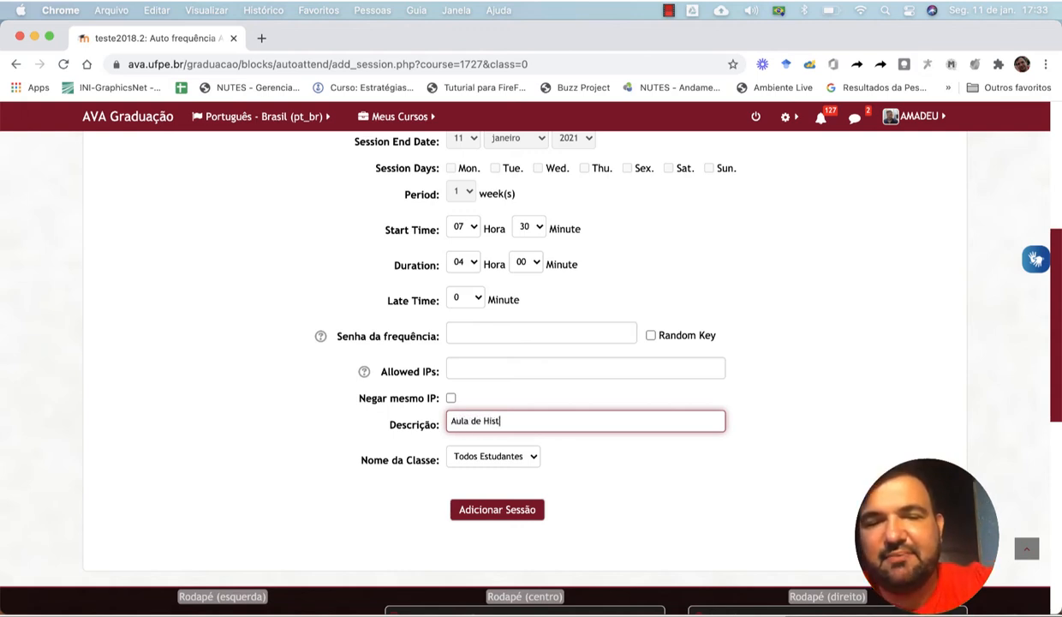
{"action": "type", "text": "ologia"}
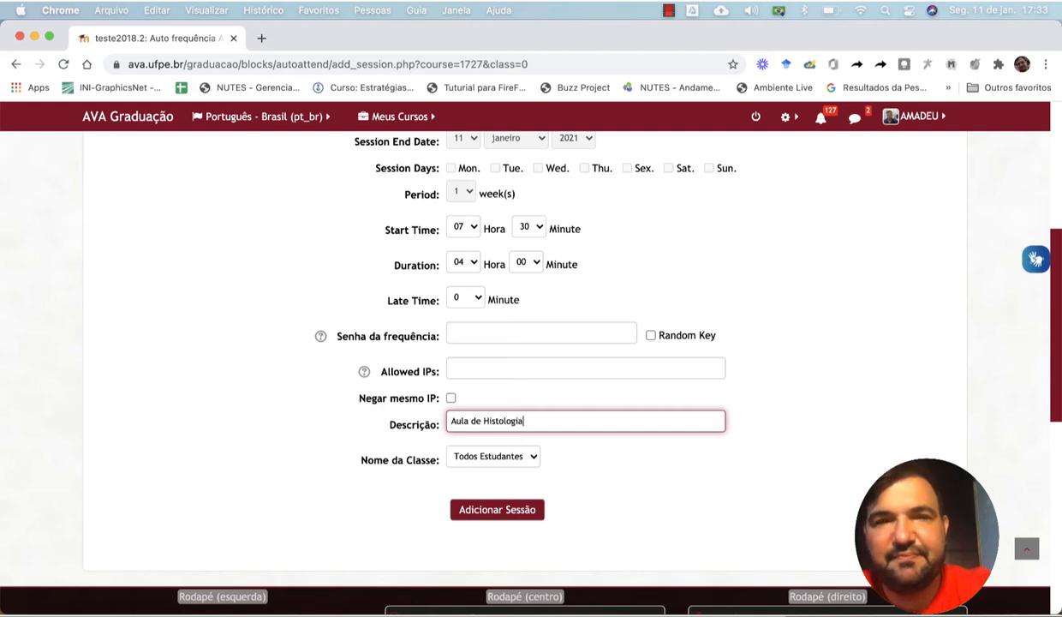
{"action": "scroll", "coordinate": [506, 409], "scroll_direction": "down", "scroll_amount": 2}
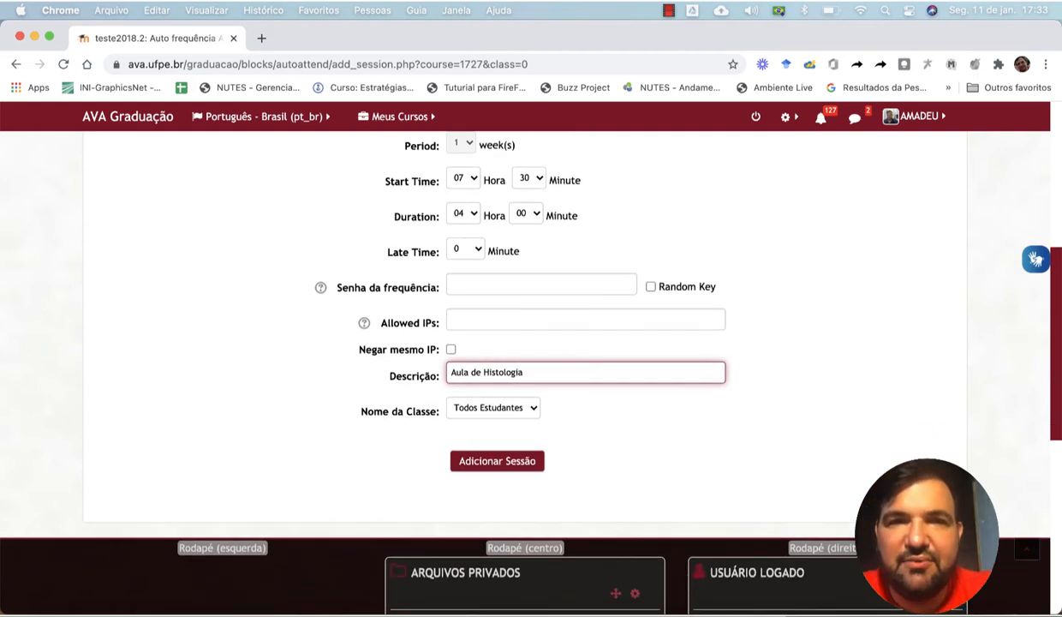
Assign the session to the Todos Estudantes class, add it and continue to the session list.
{"action": "left_click", "coordinate": [468, 412]}
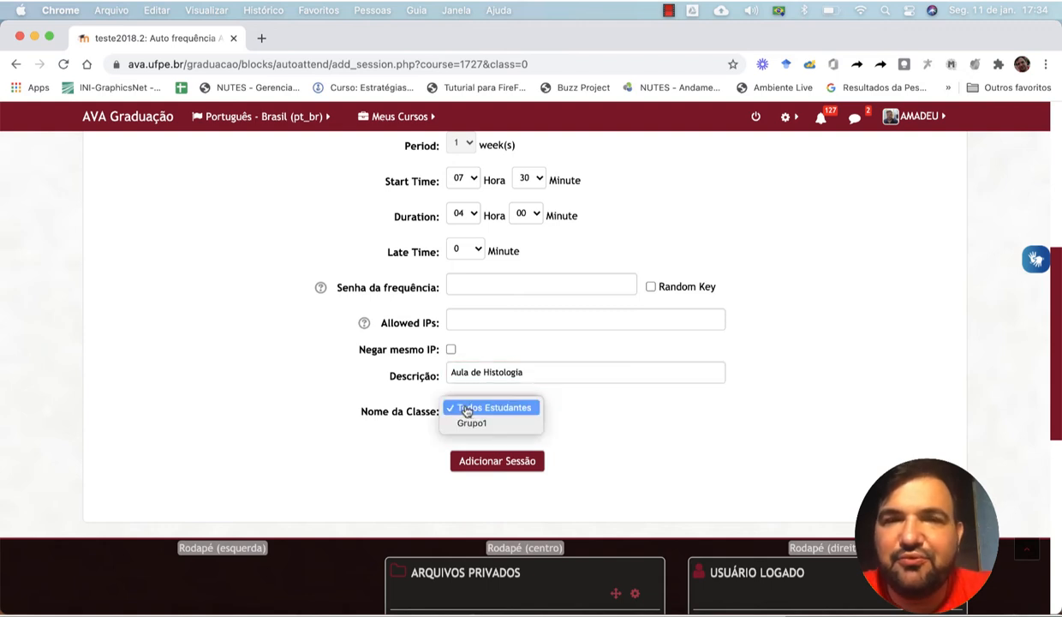
{"action": "left_click", "coordinate": [466, 409]}
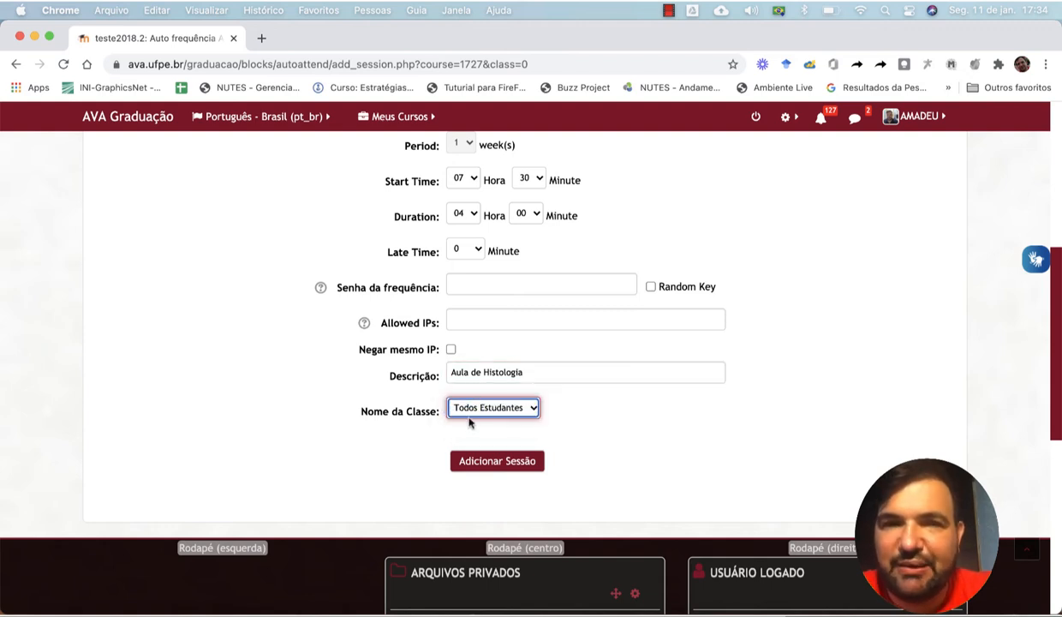
{"action": "left_click", "coordinate": [485, 462]}
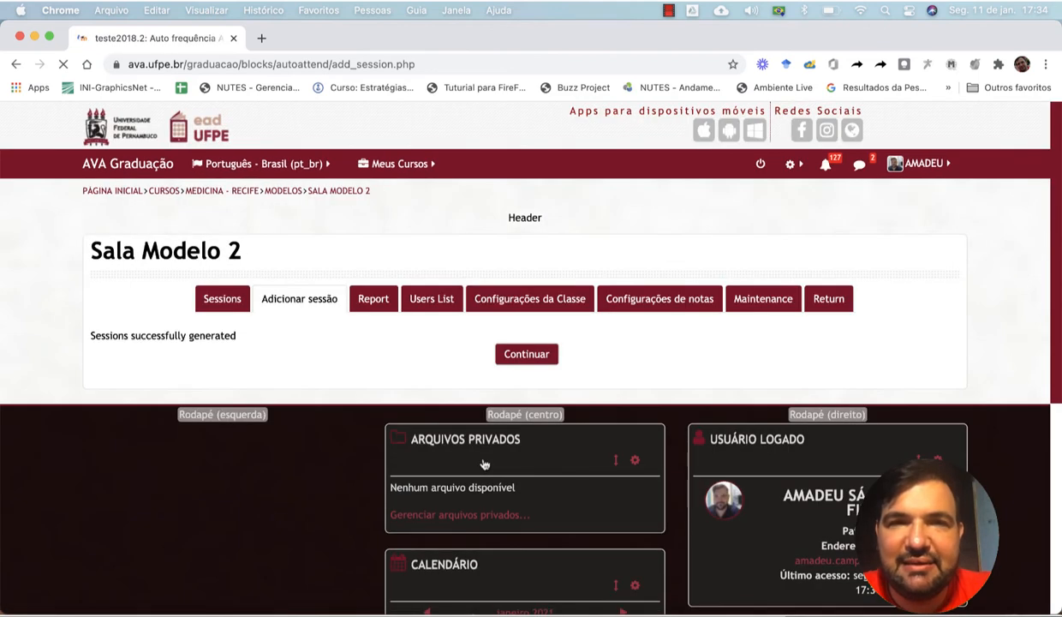
{"action": "left_click", "coordinate": [522, 358]}
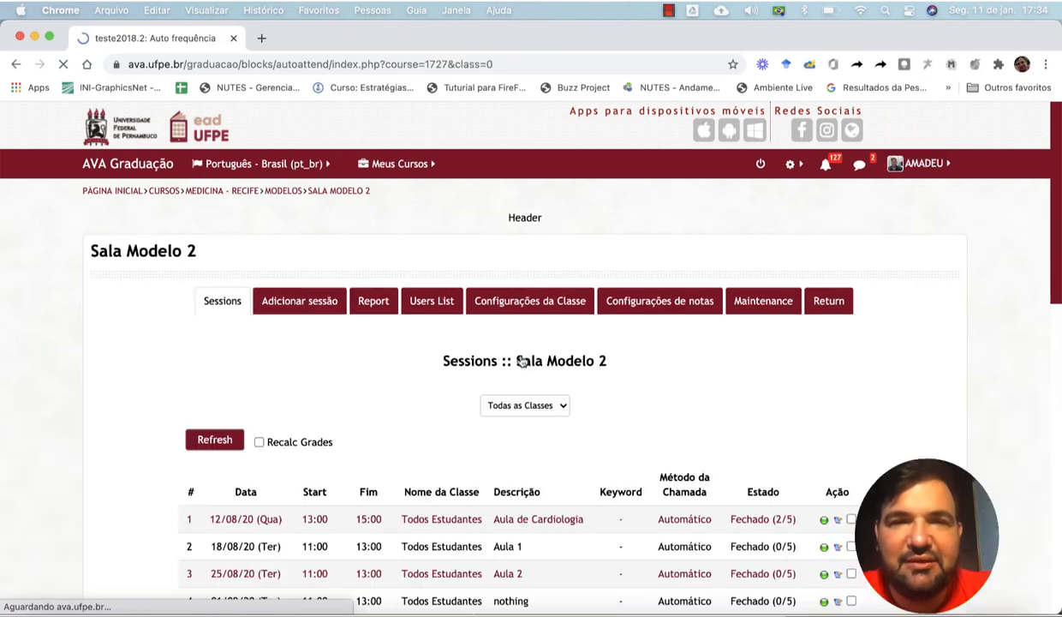
Examine the session list and the student marking options on the Aula de Histologia attendance page, and return without saving.
{"action": "scroll", "coordinate": [521, 359], "scroll_direction": "down", "scroll_amount": 5}
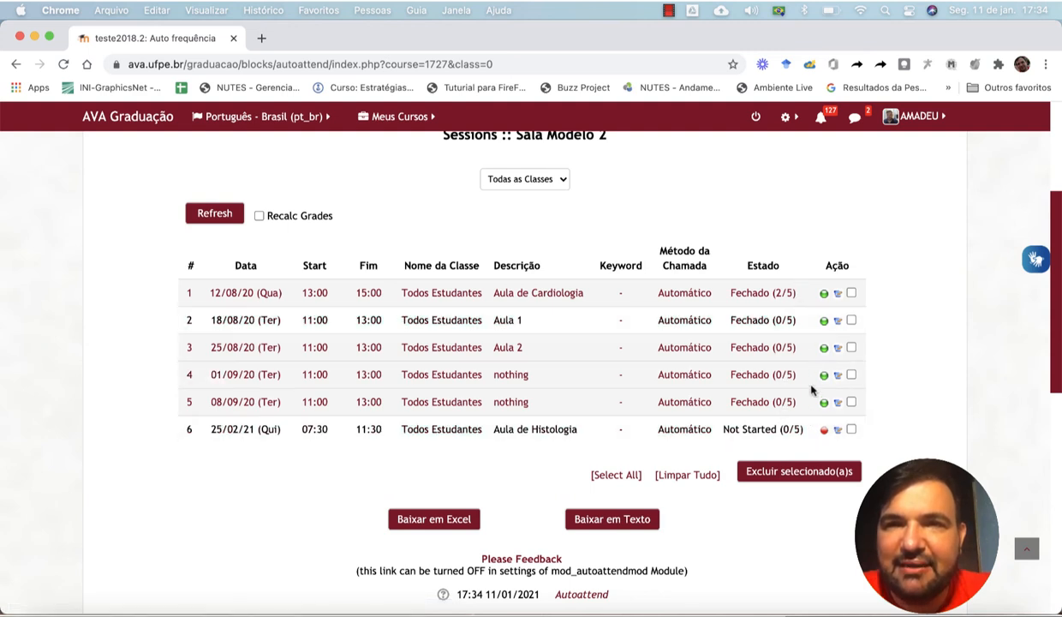
{"action": "left_click", "coordinate": [775, 293]}
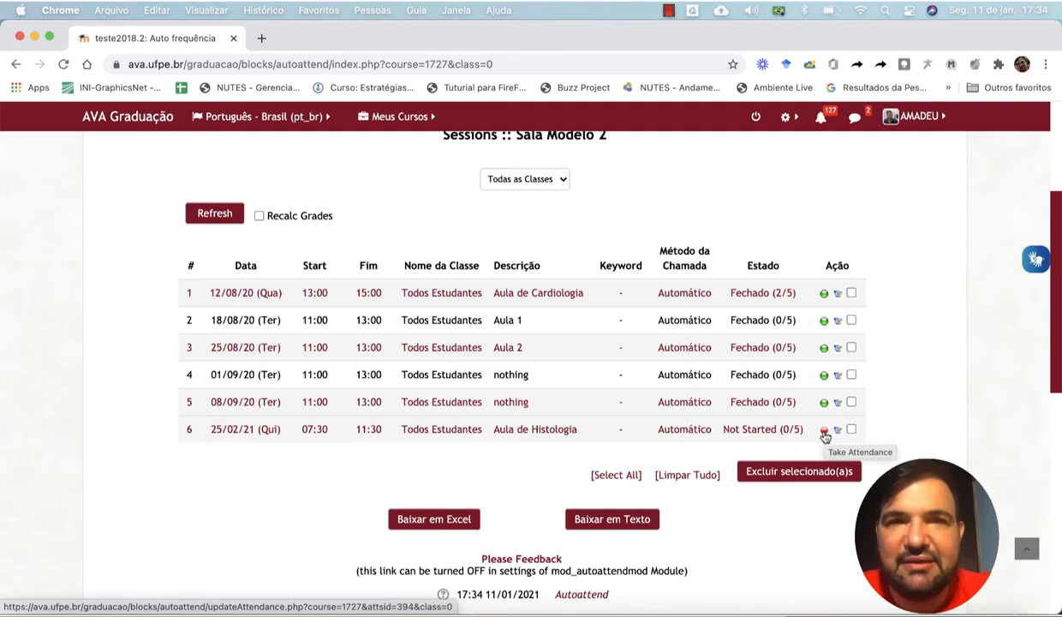
{"action": "left_click", "coordinate": [824, 430]}
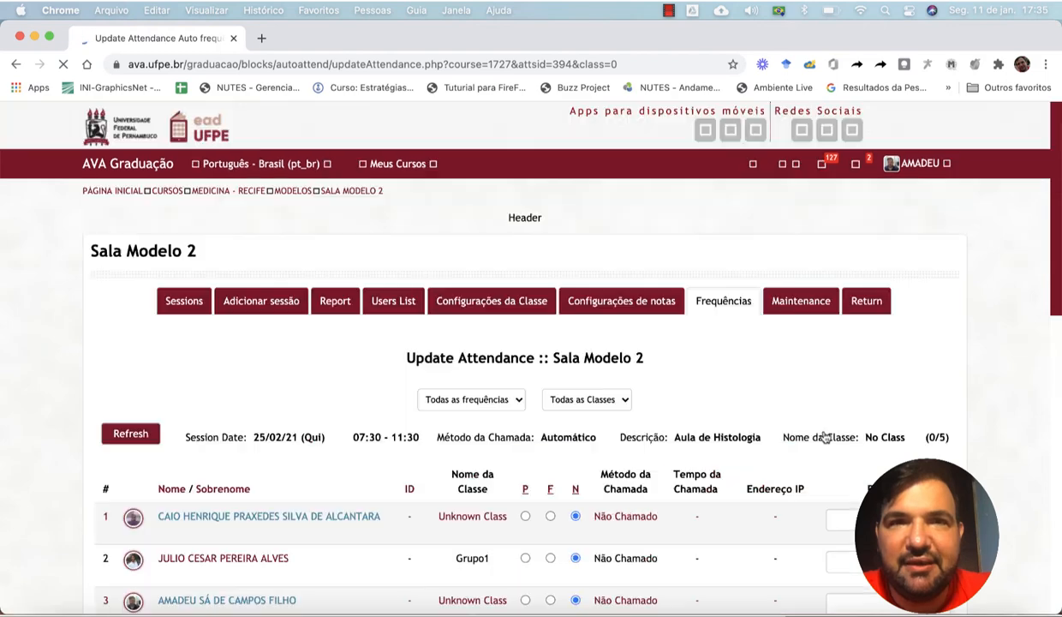
{"action": "scroll", "coordinate": [681, 477], "scroll_direction": "down", "scroll_amount": 3}
{"action": "scroll", "coordinate": [682, 478], "scroll_direction": "down", "scroll_amount": 2}
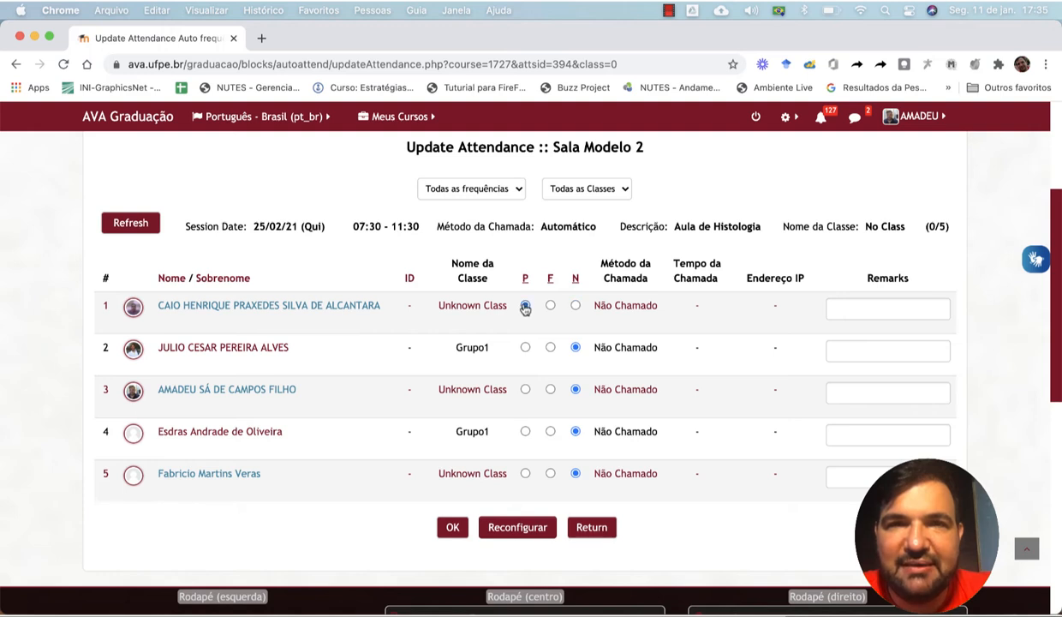
{"action": "left_click", "coordinate": [550, 305]}
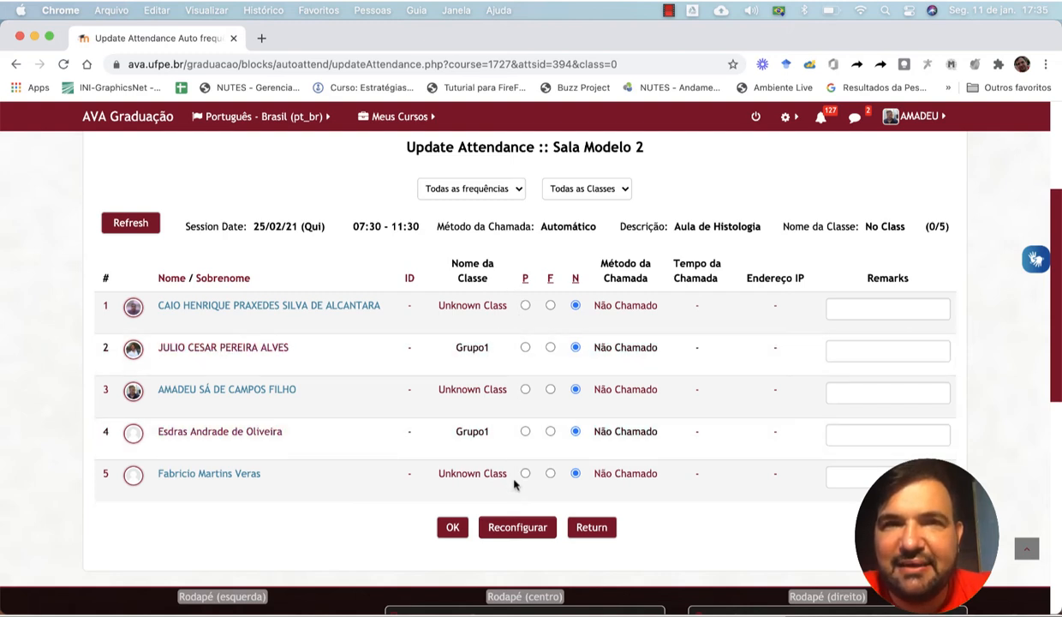
{"action": "left_click", "coordinate": [595, 528]}
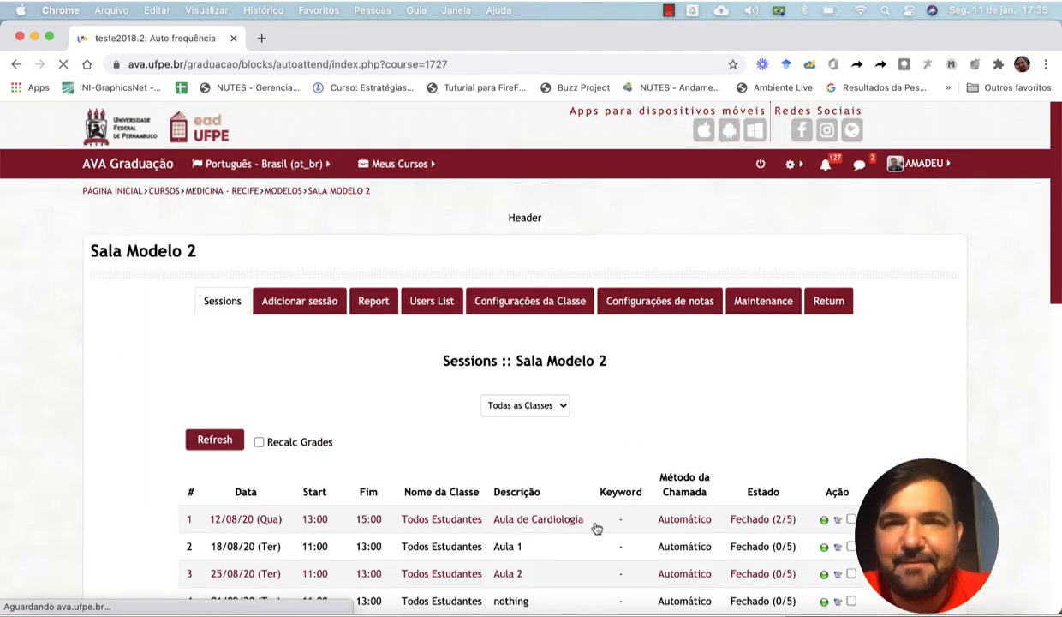
Review the editable settings of the Aula de Histologia session and return to the session list without updating it.
{"action": "scroll", "coordinate": [597, 527], "scroll_direction": "down", "scroll_amount": 5}
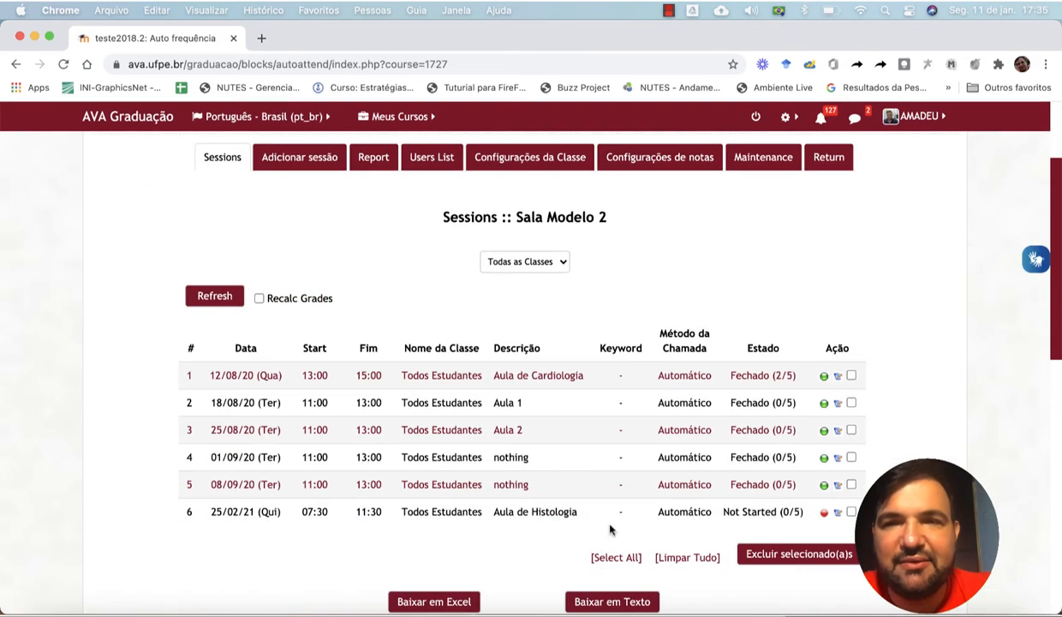
{"action": "left_click", "coordinate": [837, 513]}
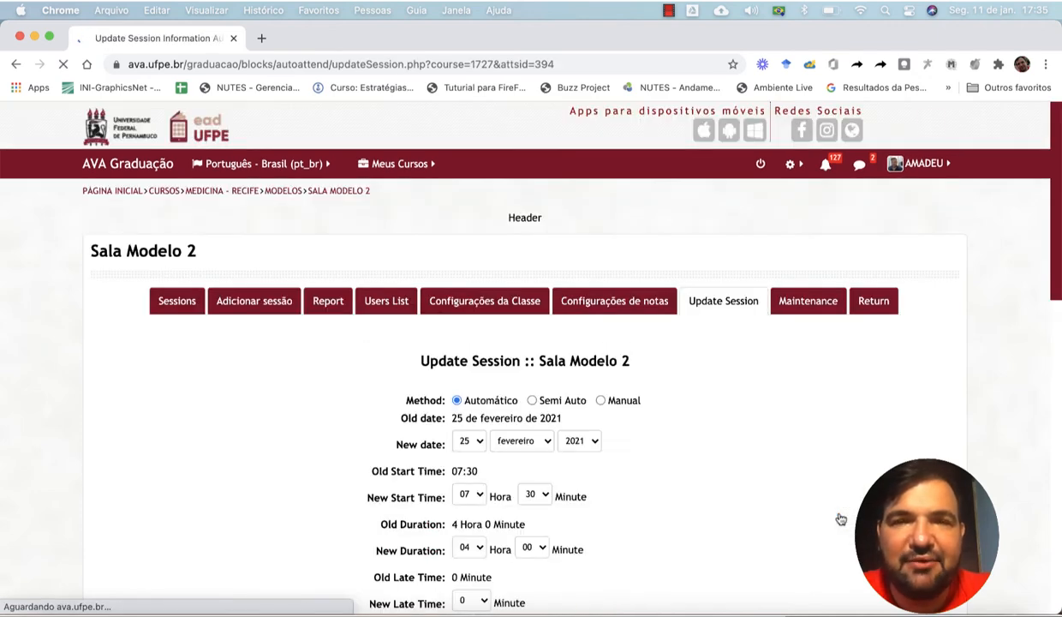
{"action": "scroll", "coordinate": [840, 519], "scroll_direction": "down", "scroll_amount": 3}
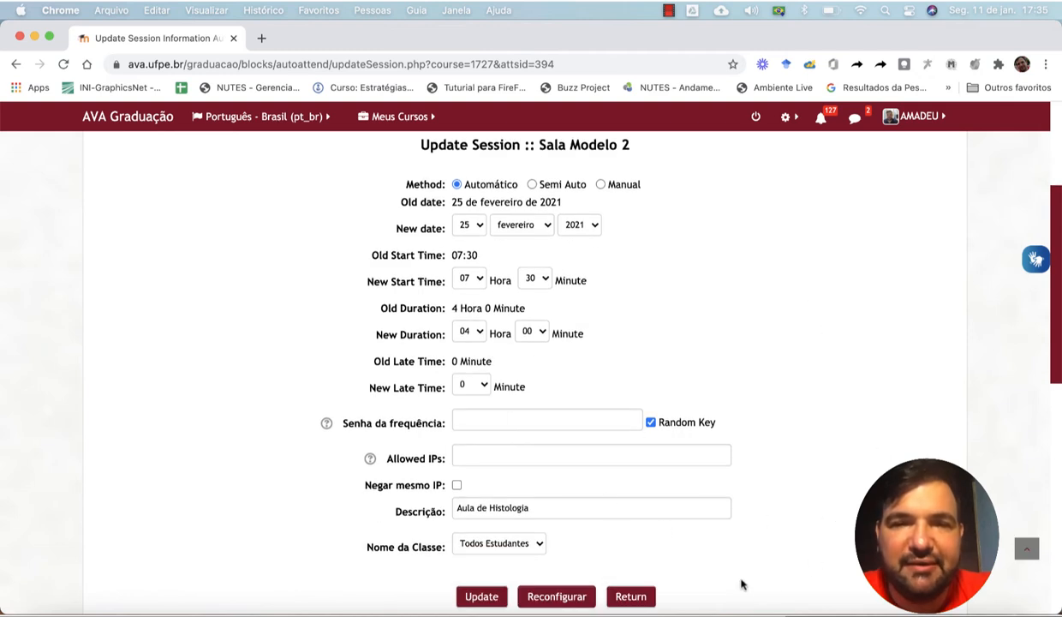
{"action": "left_click", "coordinate": [638, 601]}
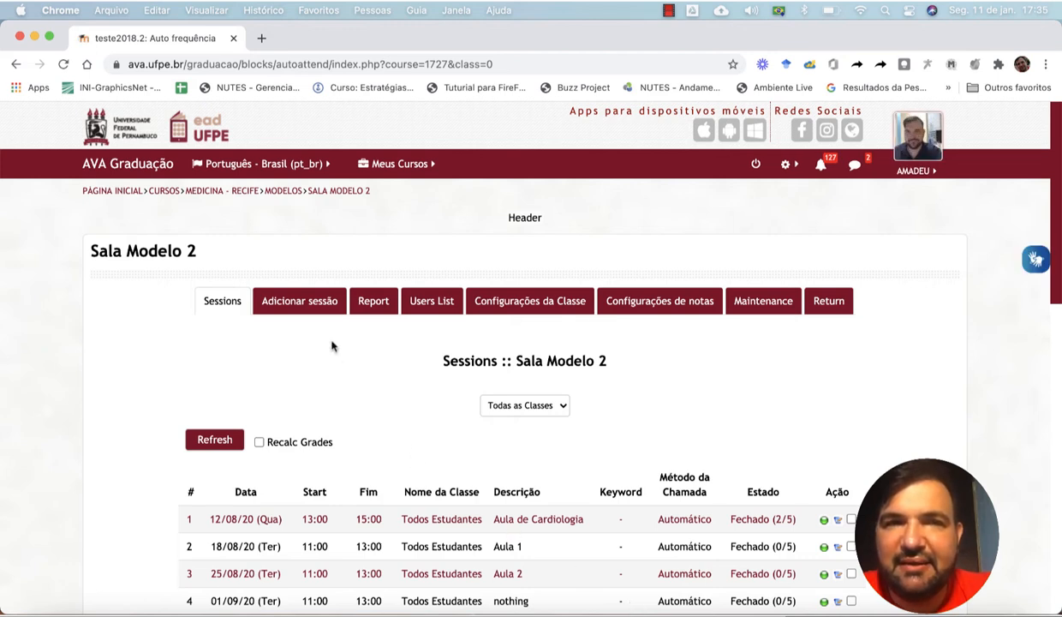
Start a new batch of multiple sessions with the Automático method and set the start date to 26 fevereiro 2021.
{"action": "left_click", "coordinate": [301, 306]}
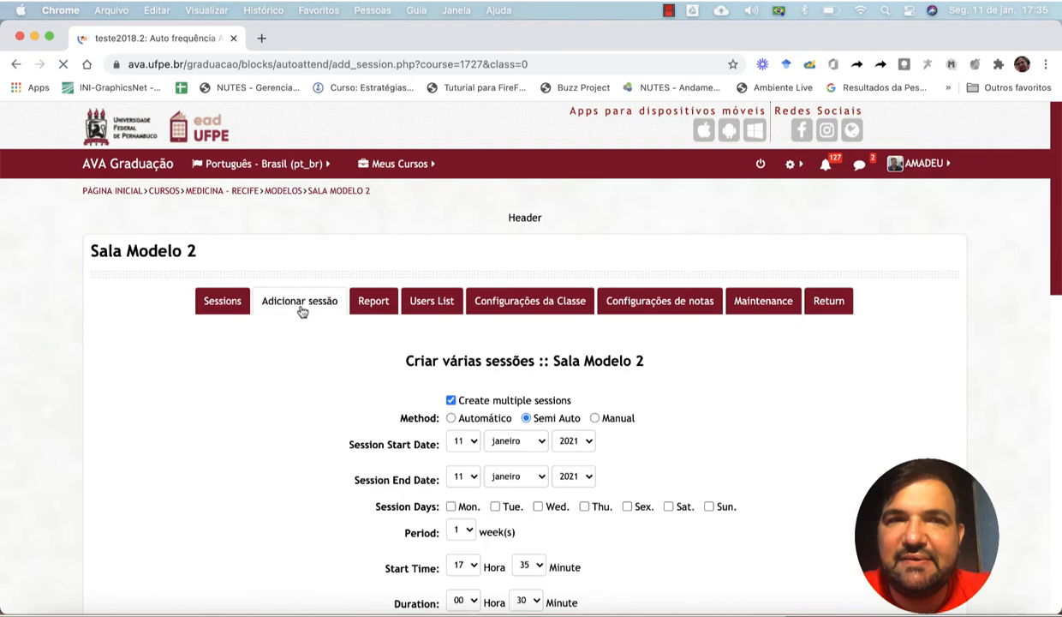
{"action": "scroll", "coordinate": [302, 312], "scroll_direction": "down", "scroll_amount": 3}
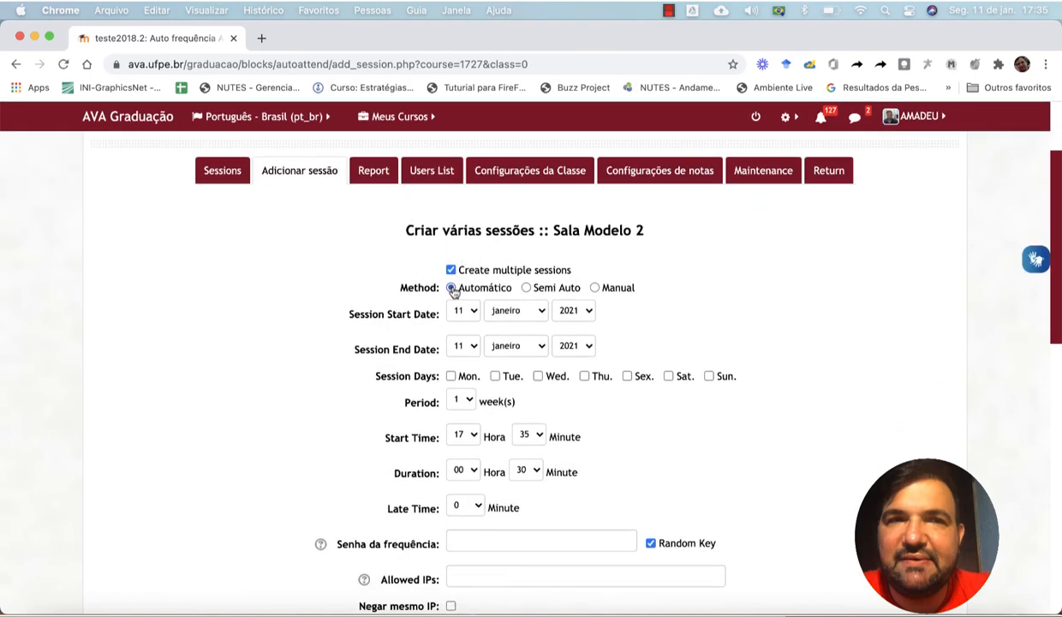
{"action": "scroll", "coordinate": [451, 289], "scroll_direction": "down", "scroll_amount": 2}
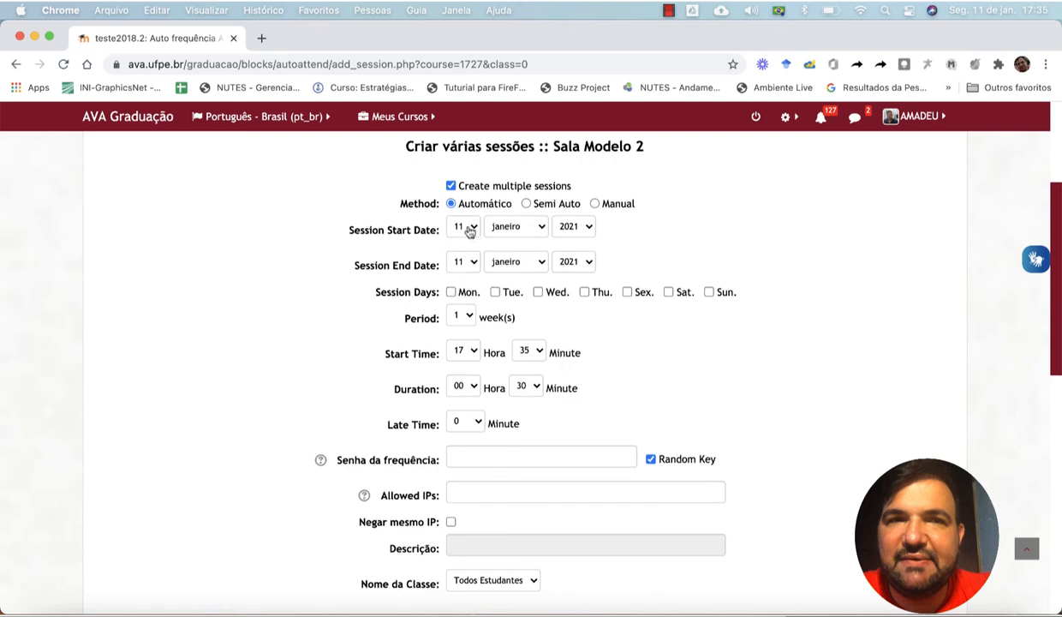
{"action": "left_click", "coordinate": [469, 229]}
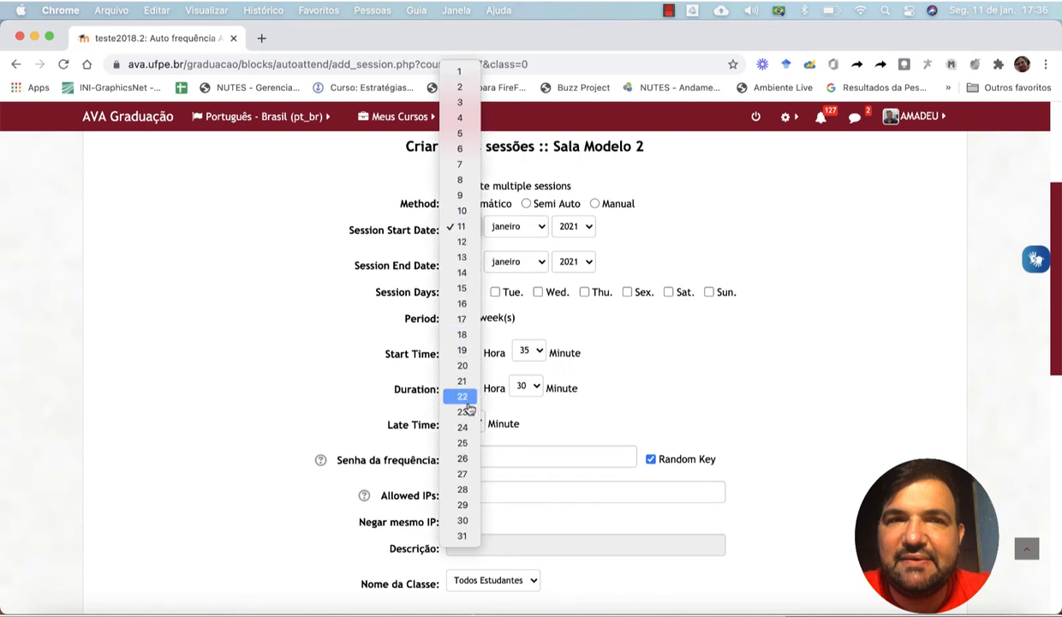
{"action": "left_click", "coordinate": [467, 459]}
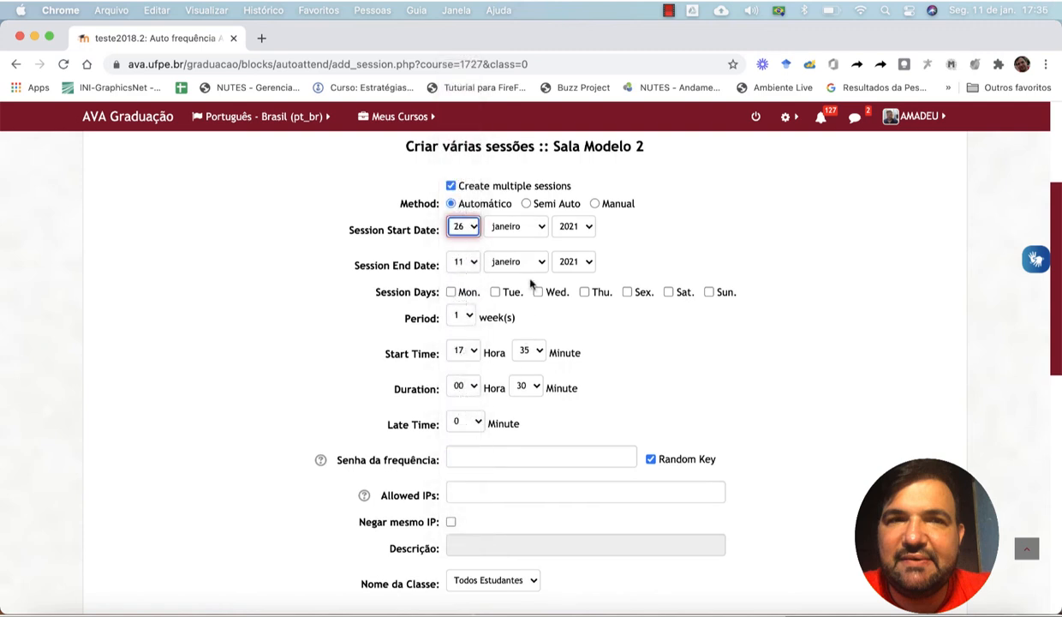
{"action": "left_click", "coordinate": [514, 234]}
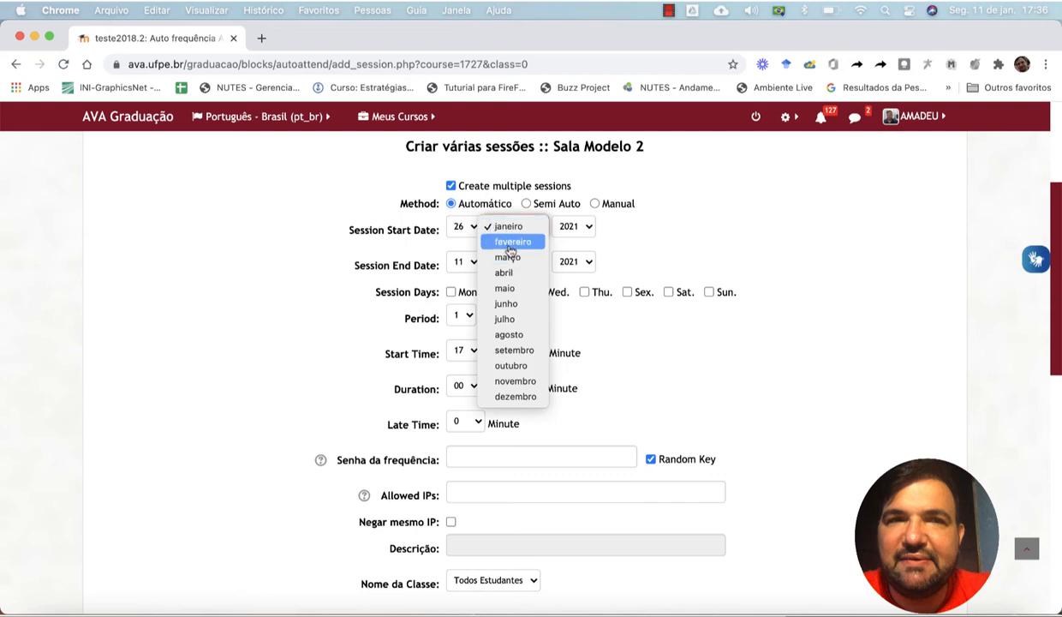
{"action": "left_click", "coordinate": [510, 241]}
Set the session end date to 11 abril 2021 and select Tuesday and Thursday as the session days.
{"action": "left_click", "coordinate": [507, 266]}
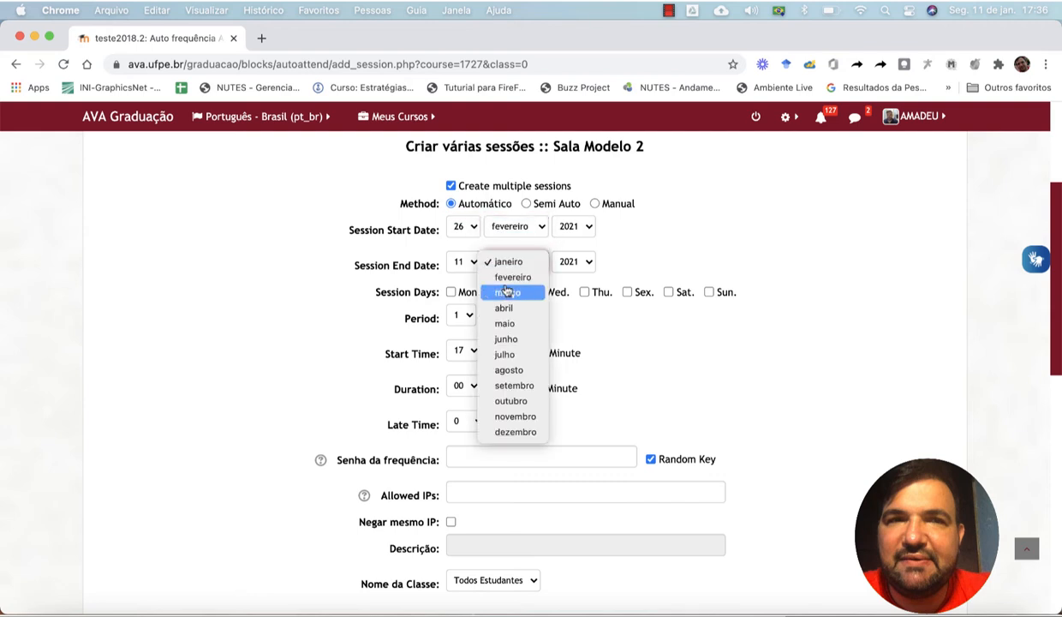
{"action": "left_click", "coordinate": [504, 308]}
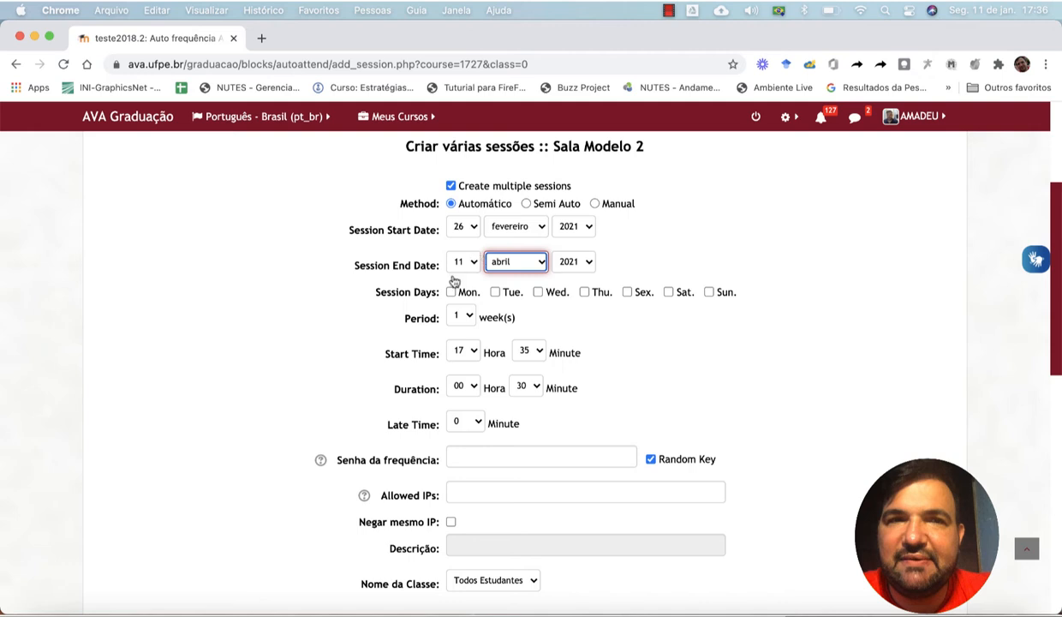
{"action": "left_click", "coordinate": [495, 293]}
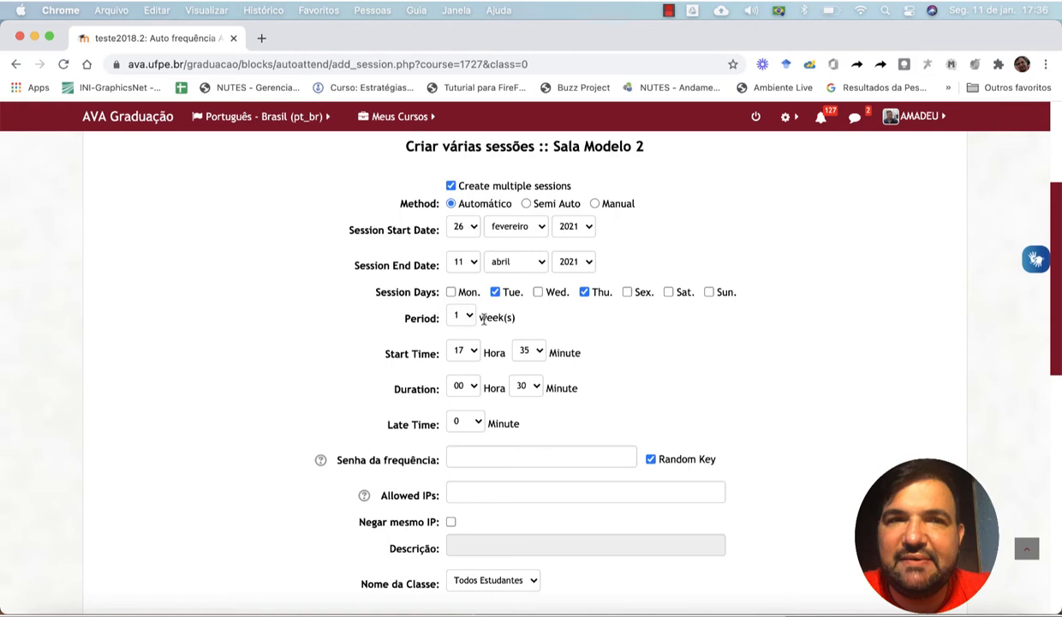
Set the start time of the sessions to 14:00.
{"action": "left_click", "coordinate": [474, 361]}
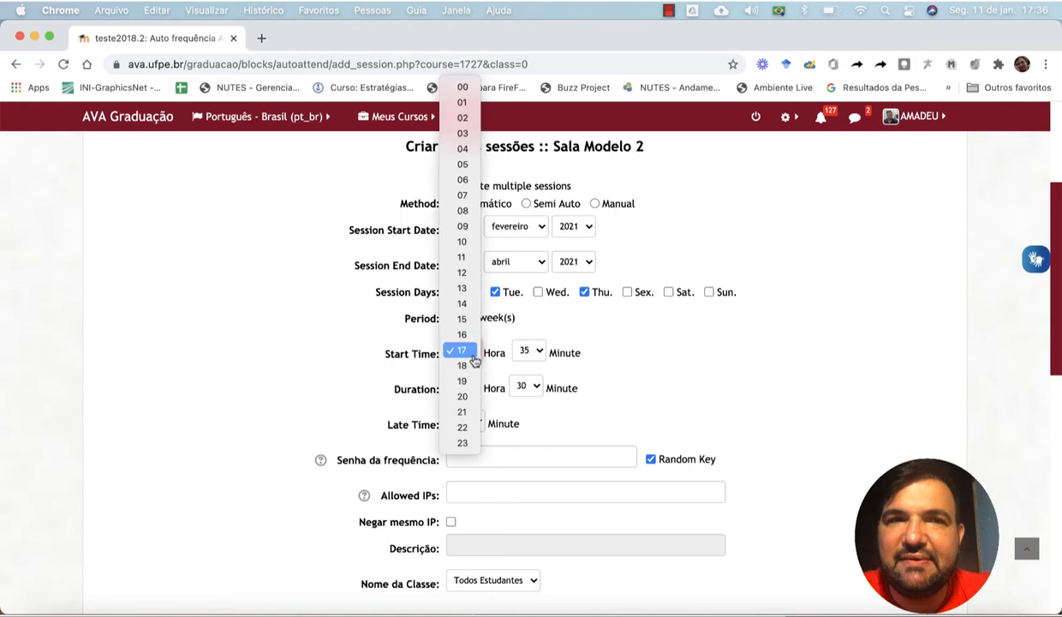
{"action": "left_click", "coordinate": [621, 338]}
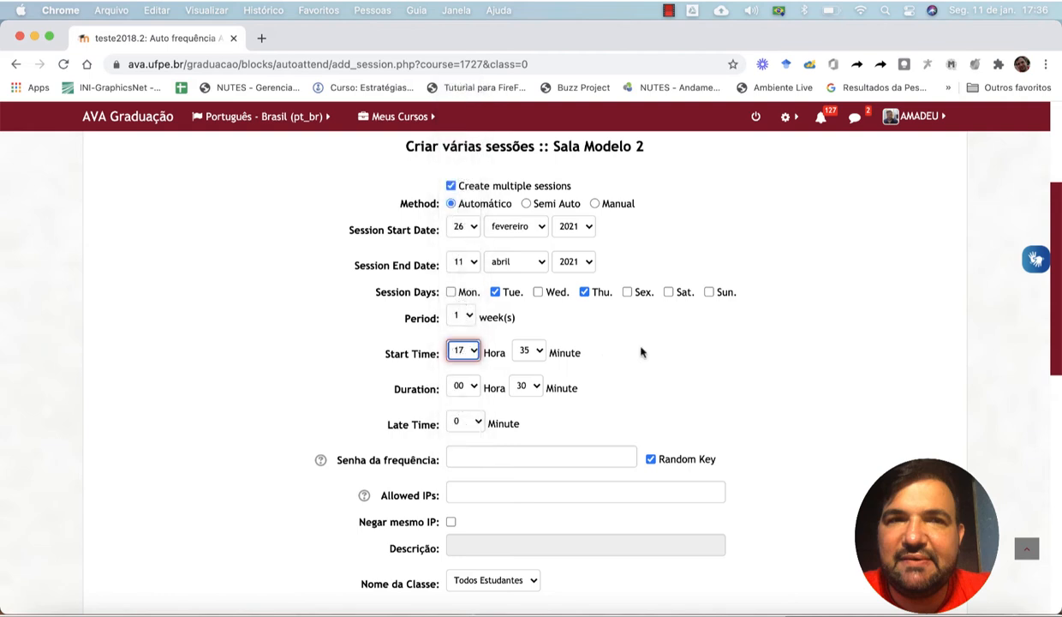
{"action": "left_click", "coordinate": [456, 356]}
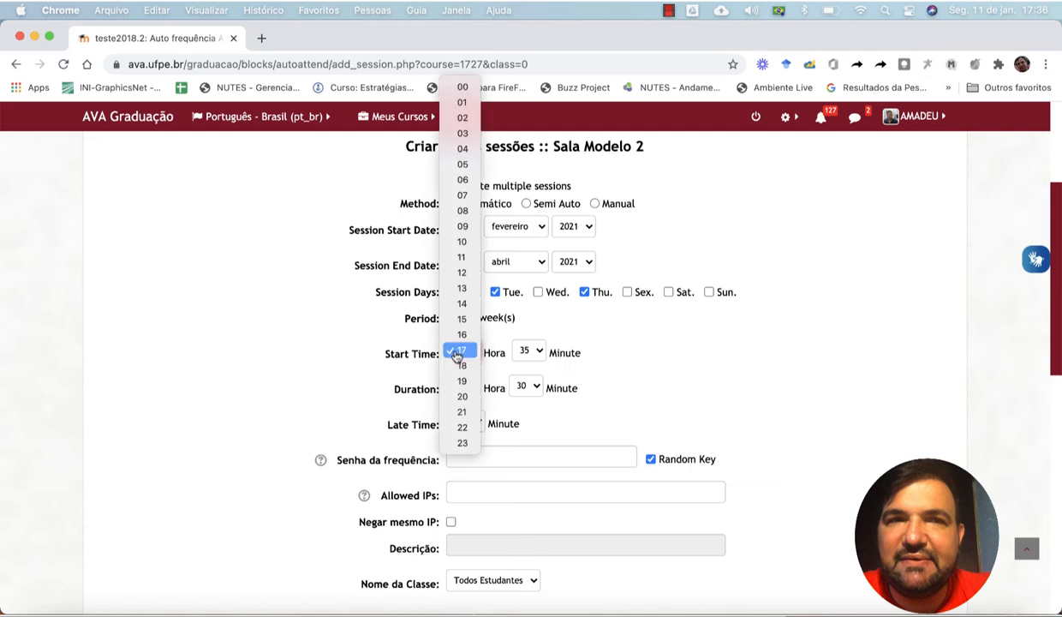
{"action": "left_click", "coordinate": [470, 304]}
{"action": "left_click", "coordinate": [524, 350]}
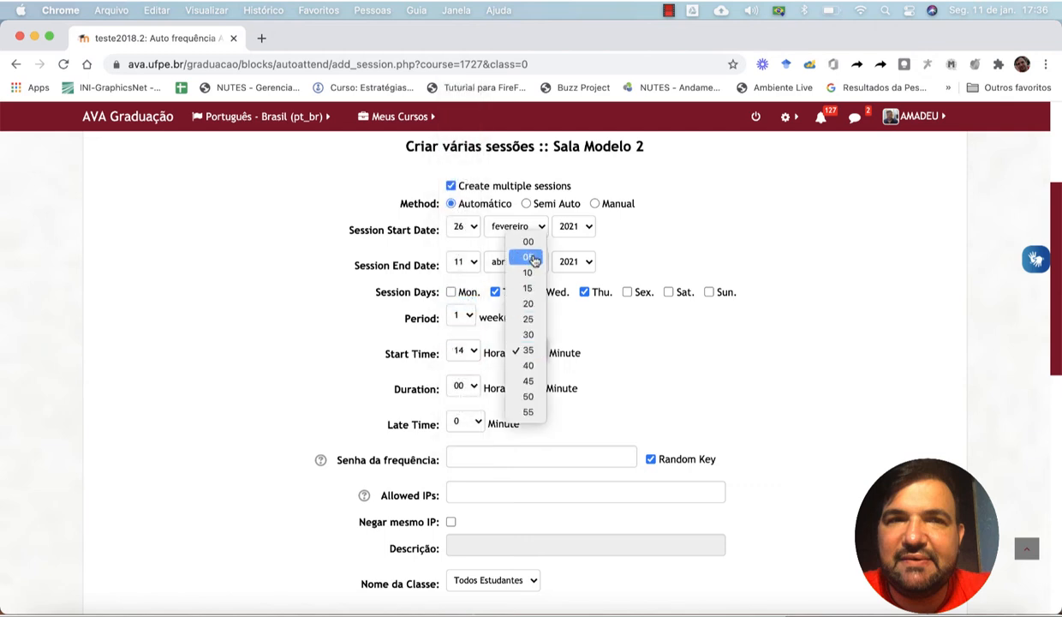
{"action": "left_click", "coordinate": [528, 243]}
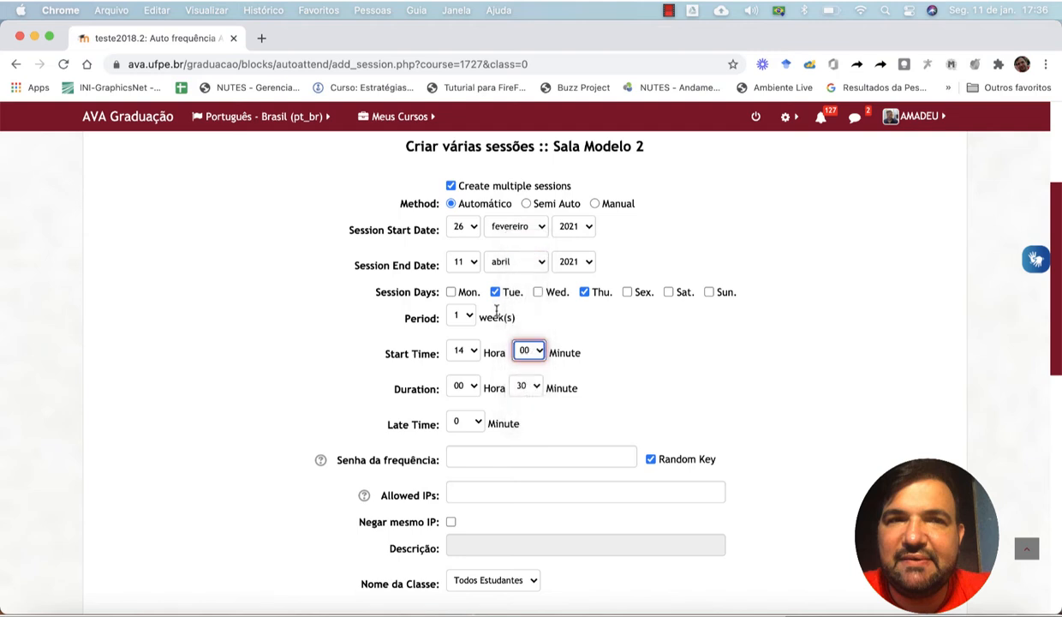
Set the sessions' start time to 13:45 and their duration to 4 hours 0 minutes.
{"action": "left_click", "coordinate": [460, 351]}
{"action": "left_click", "coordinate": [462, 335]}
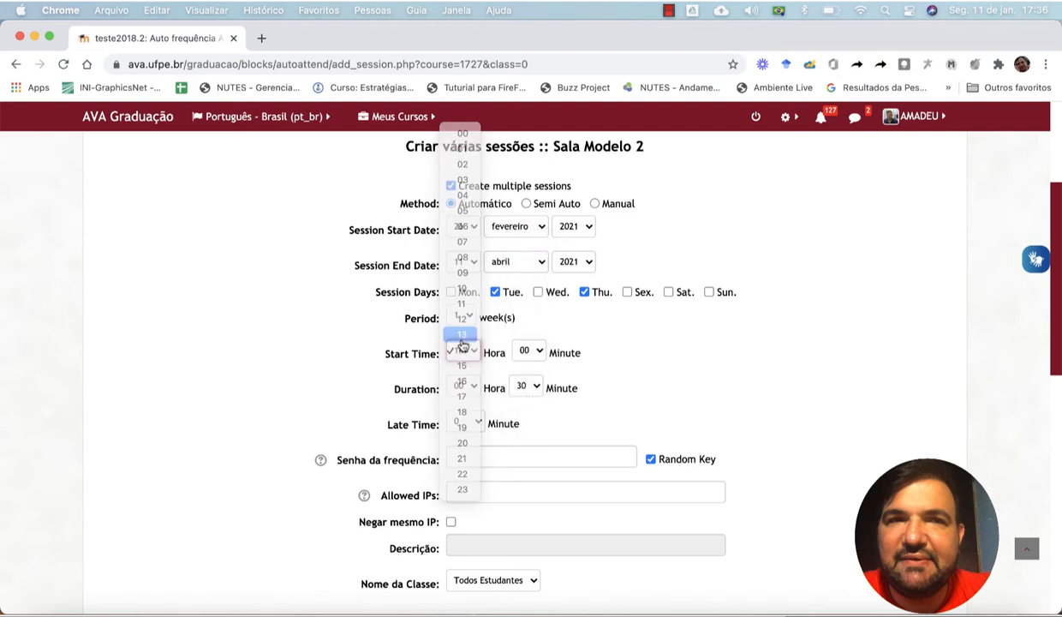
{"action": "left_click", "coordinate": [528, 351]}
{"action": "left_click", "coordinate": [529, 490]}
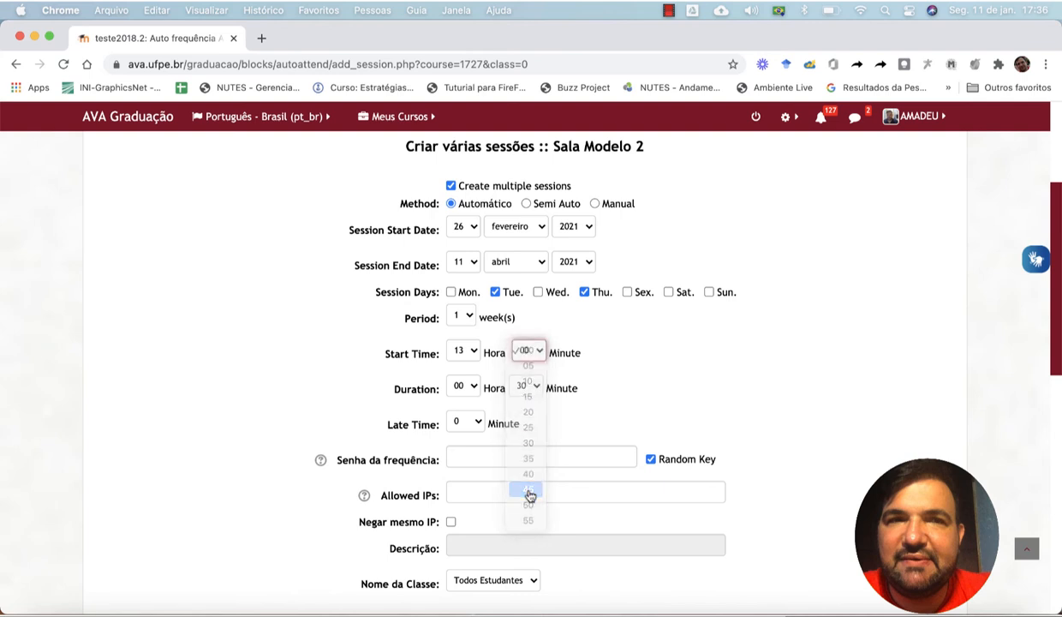
{"action": "left_click", "coordinate": [471, 387]}
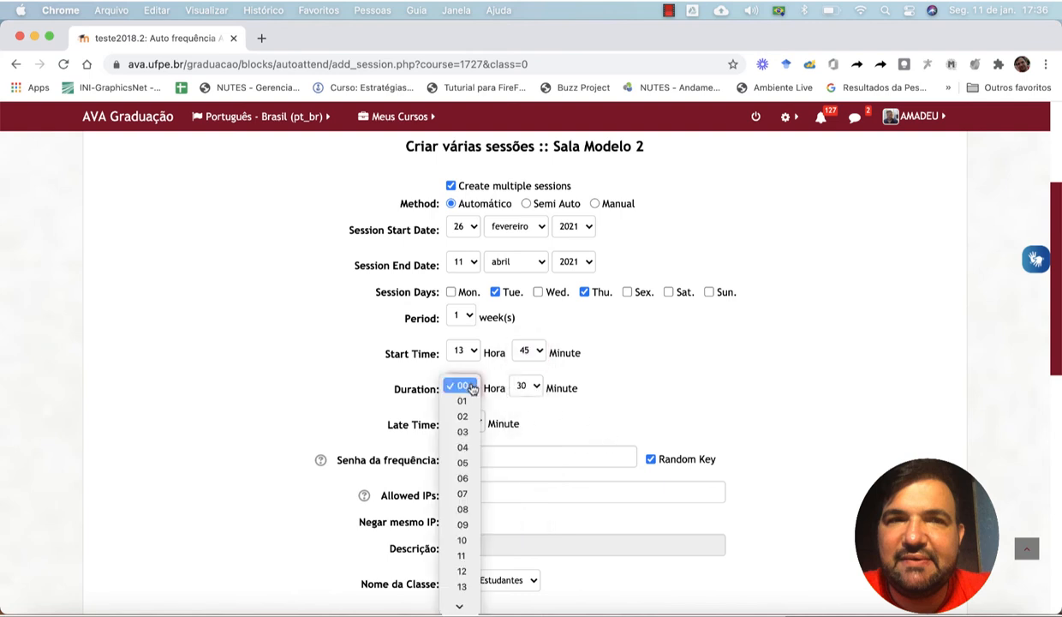
{"action": "left_click", "coordinate": [464, 446]}
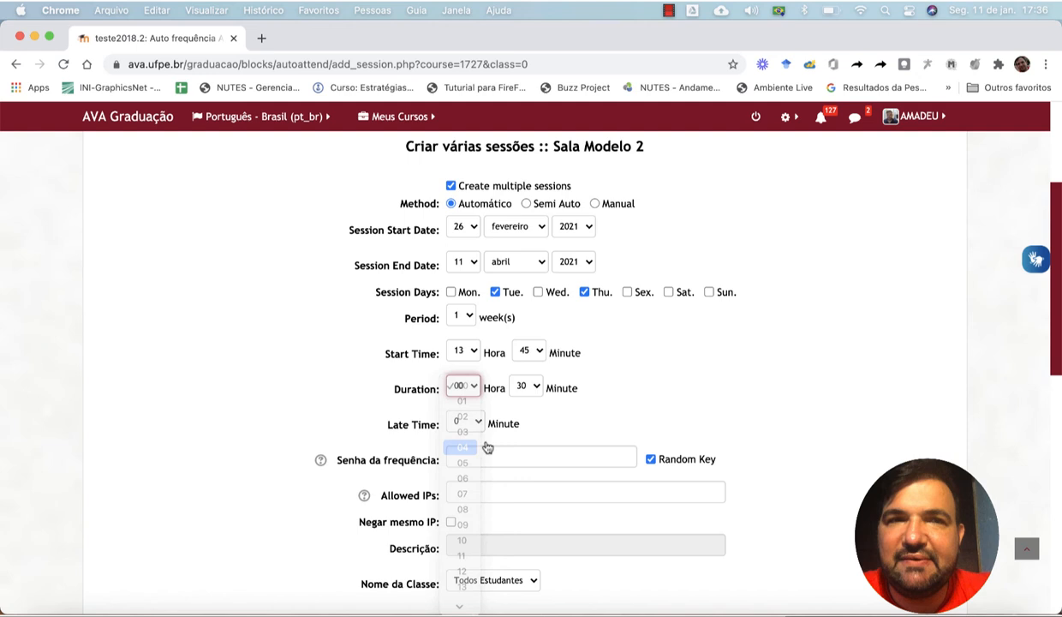
{"action": "left_click", "coordinate": [533, 396]}
{"action": "left_click", "coordinate": [530, 295]}
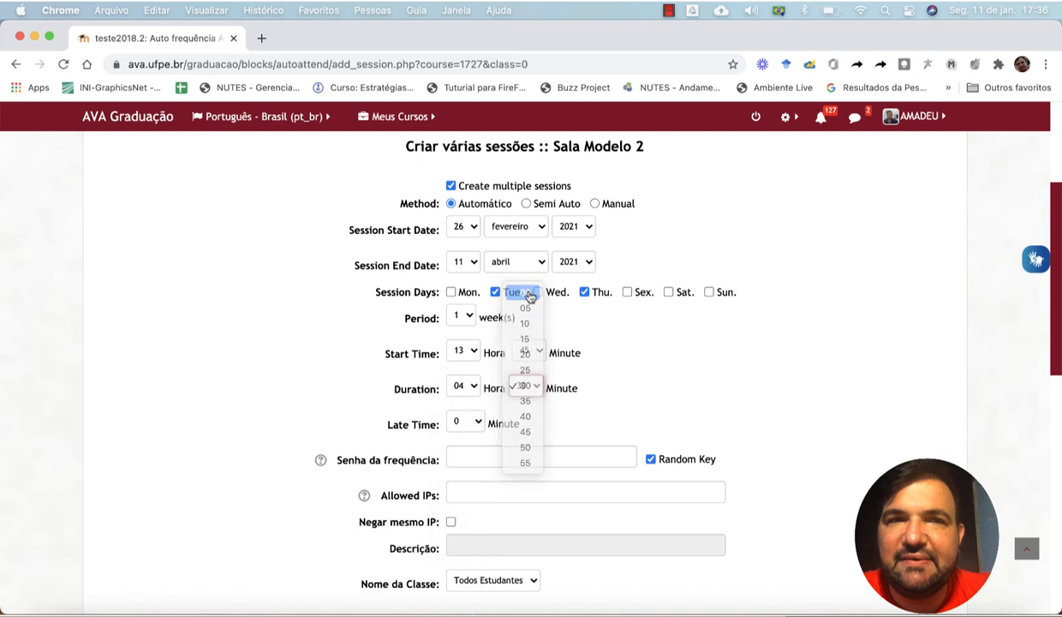
Turn off the random key for the attendance password, then add the sessions and continue to the session list.
{"action": "scroll", "coordinate": [595, 422], "scroll_direction": "down", "scroll_amount": 3}
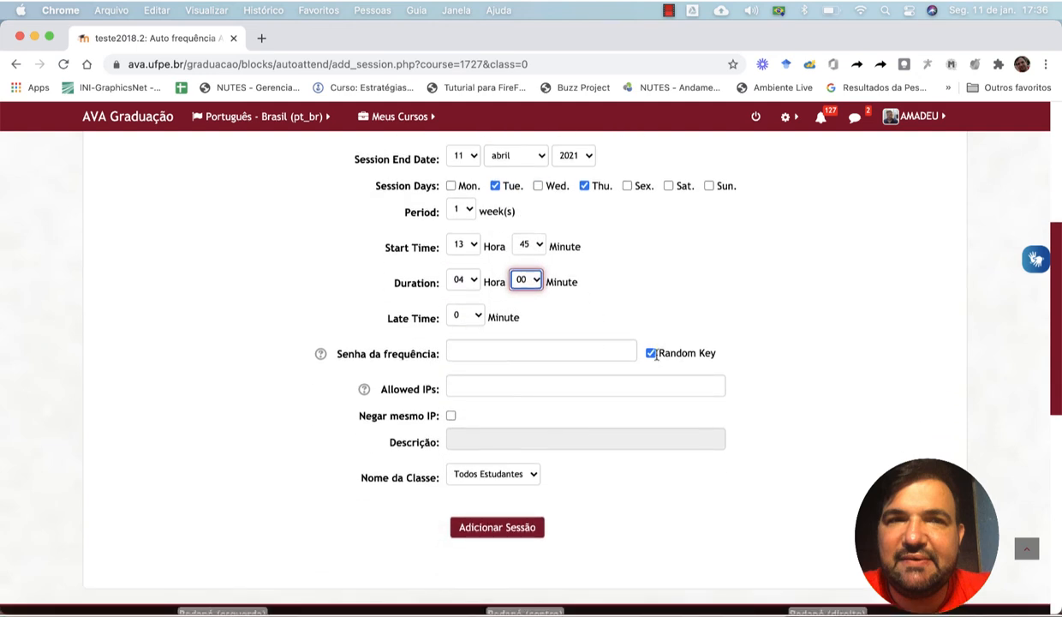
{"action": "left_click", "coordinate": [651, 353]}
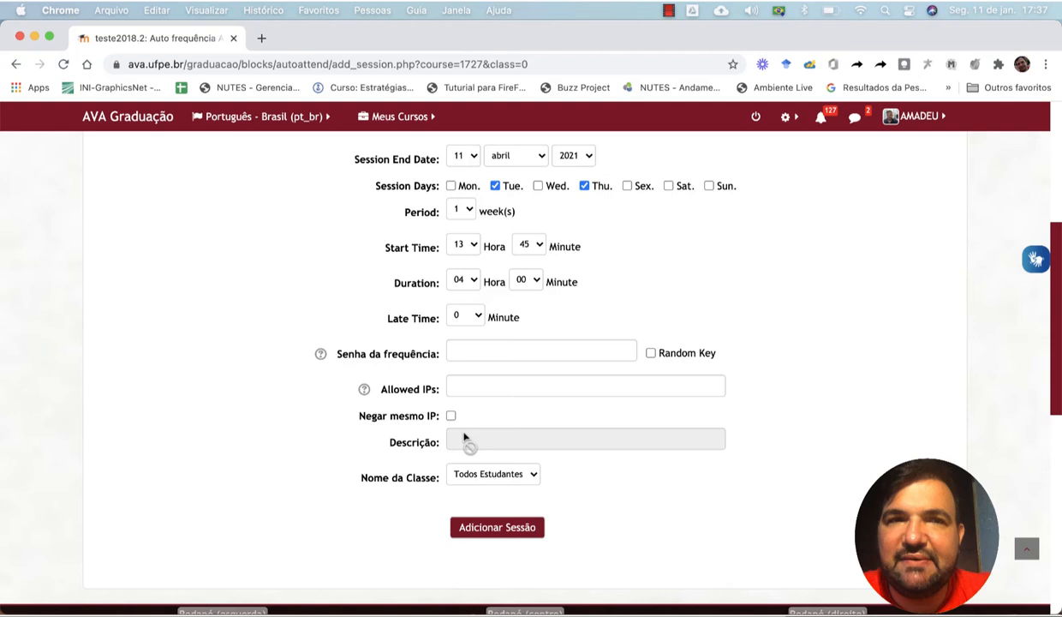
{"action": "left_click", "coordinate": [484, 533]}
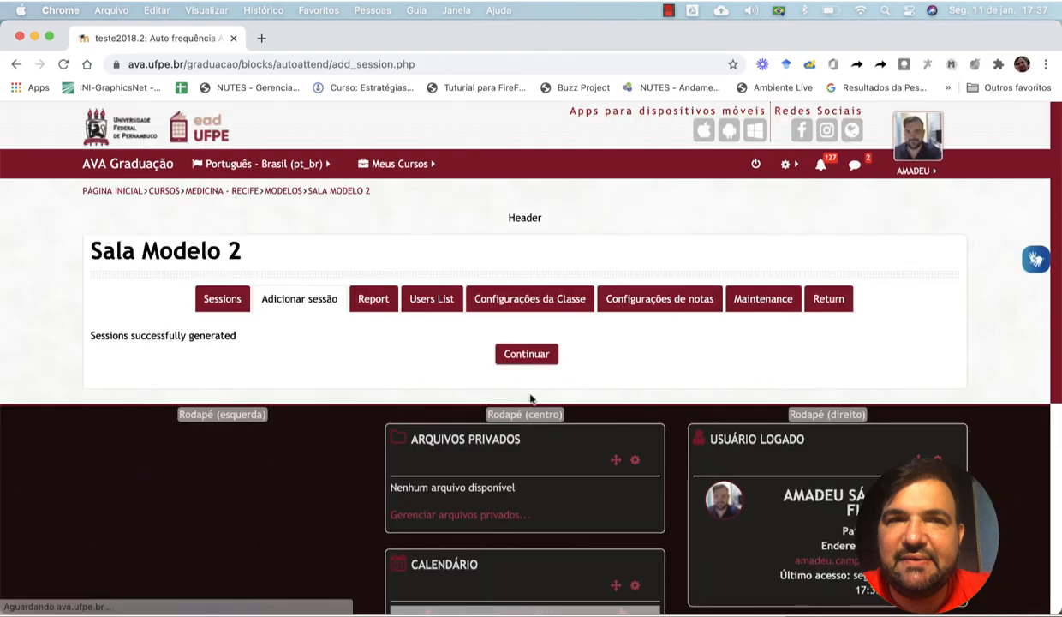
{"action": "left_click", "coordinate": [521, 354]}
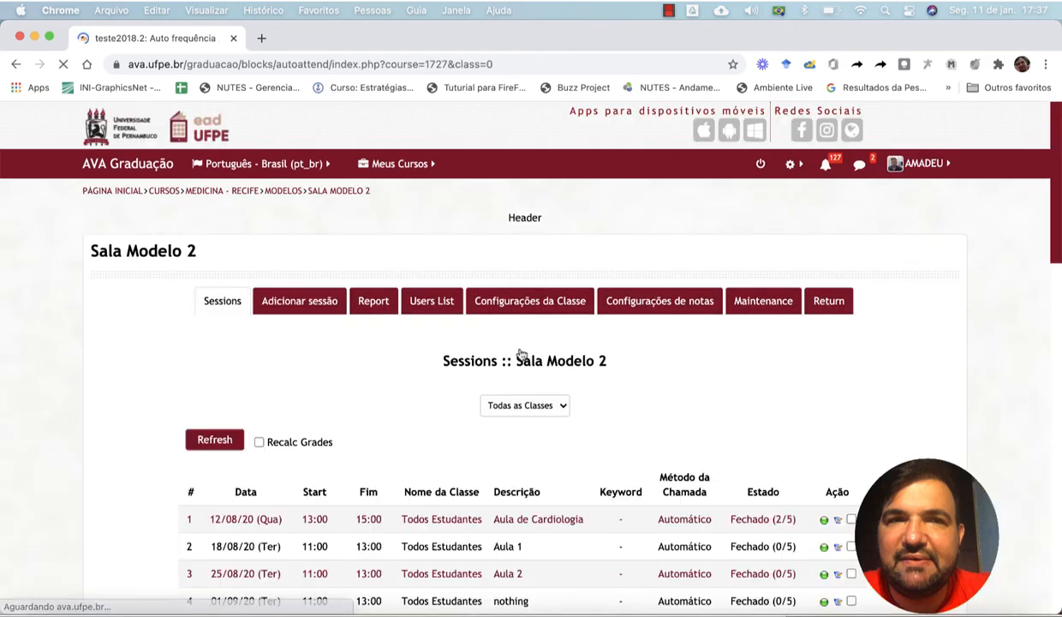
Open the 02/03/21 session from the list for editing and enter "Aula de Anatomia" as its description.
{"action": "scroll", "coordinate": [520, 354], "scroll_direction": "down", "scroll_amount": 5}
{"action": "scroll", "coordinate": [521, 353], "scroll_direction": "down", "scroll_amount": 1}
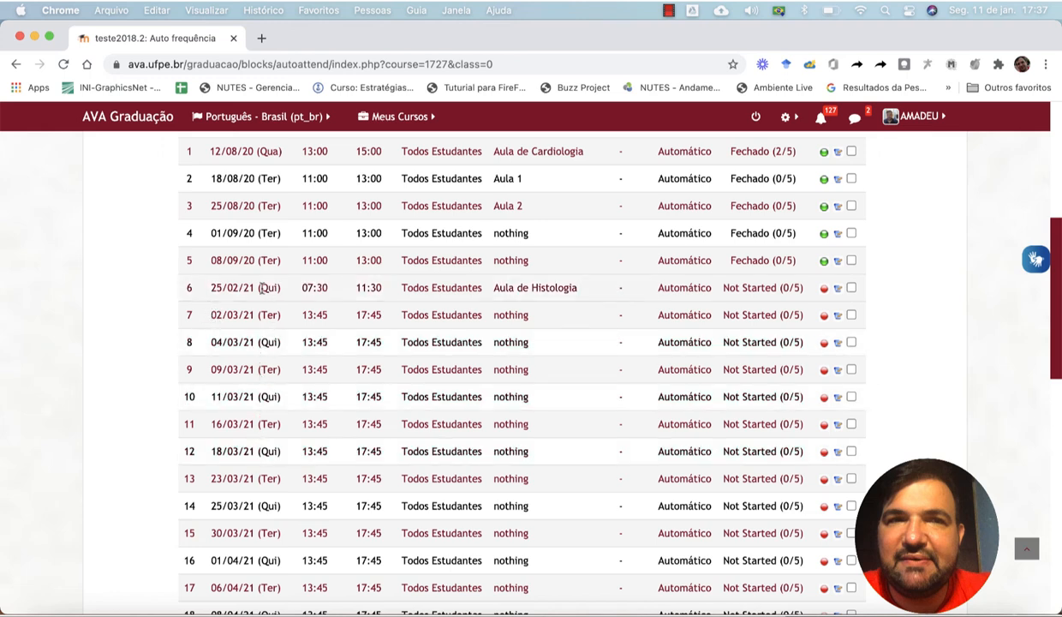
{"action": "scroll", "coordinate": [505, 514], "scroll_direction": "down", "scroll_amount": 3}
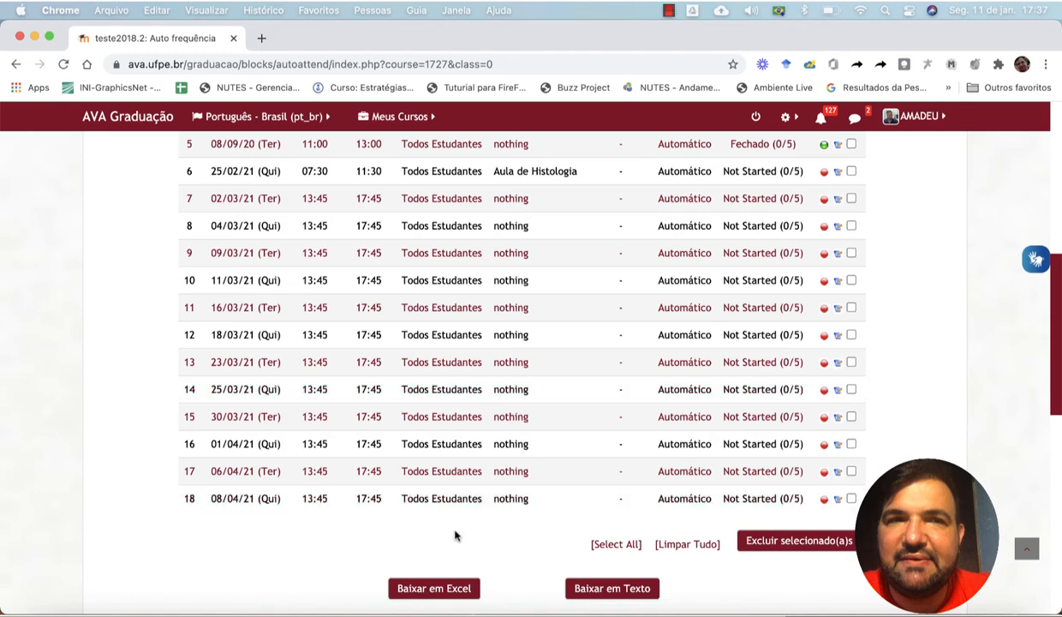
{"action": "scroll", "coordinate": [457, 533], "scroll_direction": "up", "scroll_amount": 3}
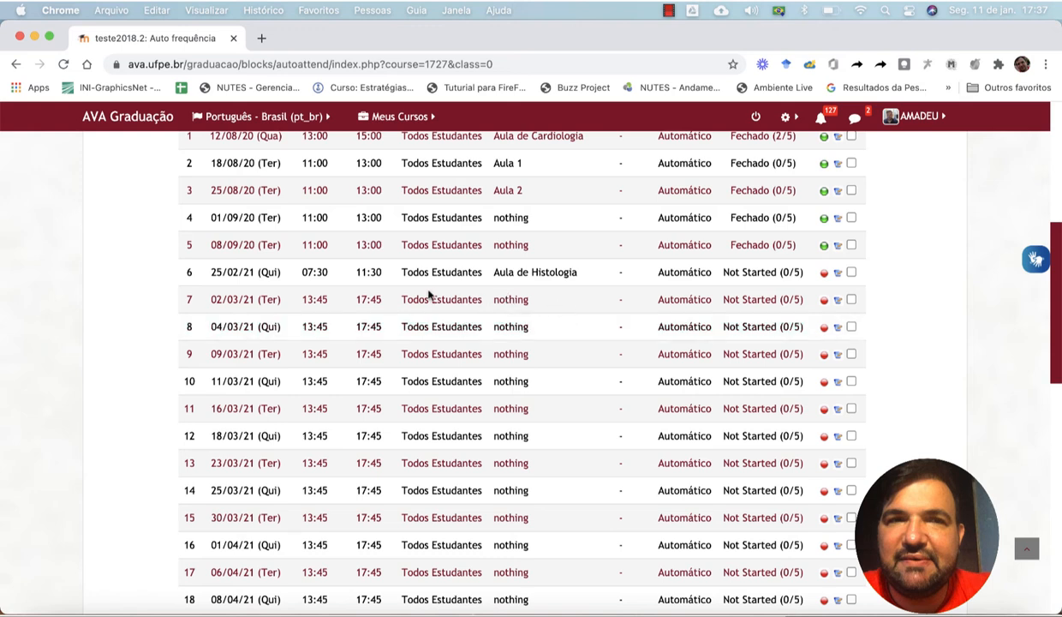
{"action": "left_click", "coordinate": [839, 301]}
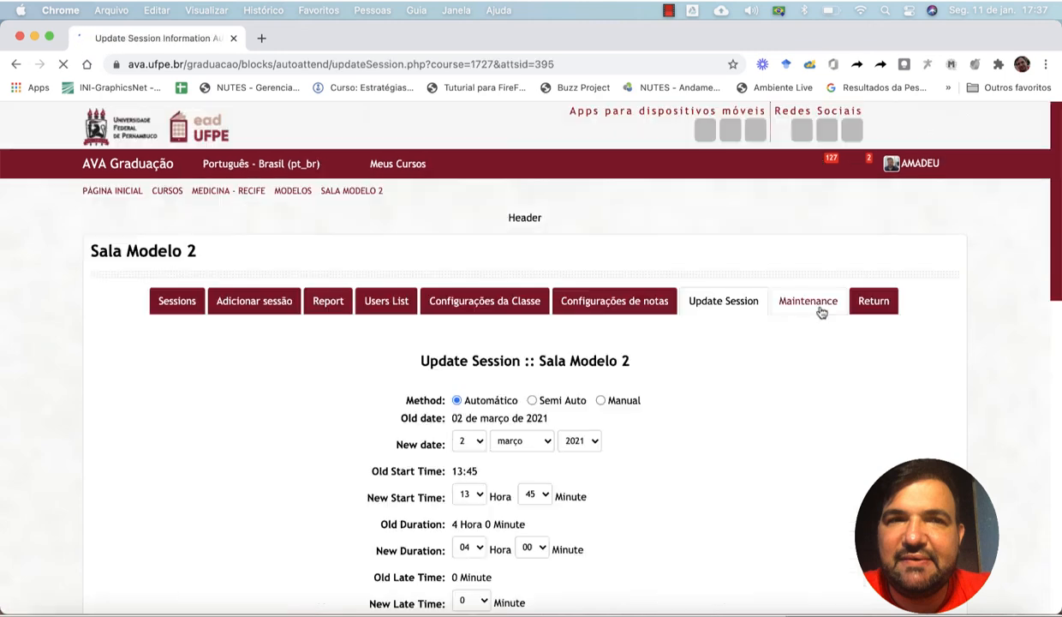
{"action": "scroll", "coordinate": [692, 357], "scroll_direction": "down", "scroll_amount": 3}
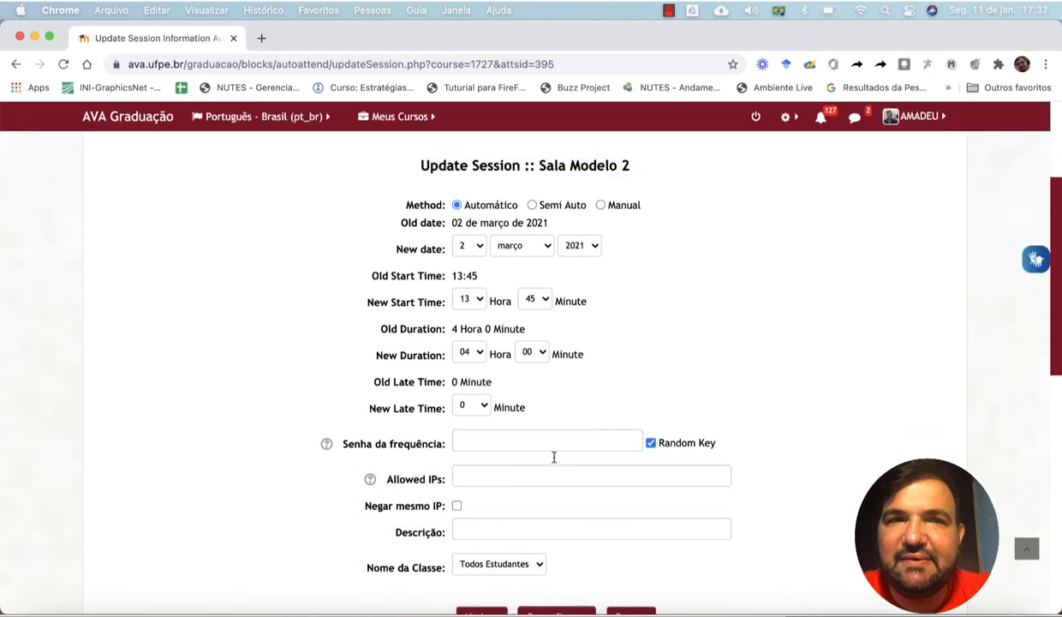
{"action": "left_click", "coordinate": [544, 475]}
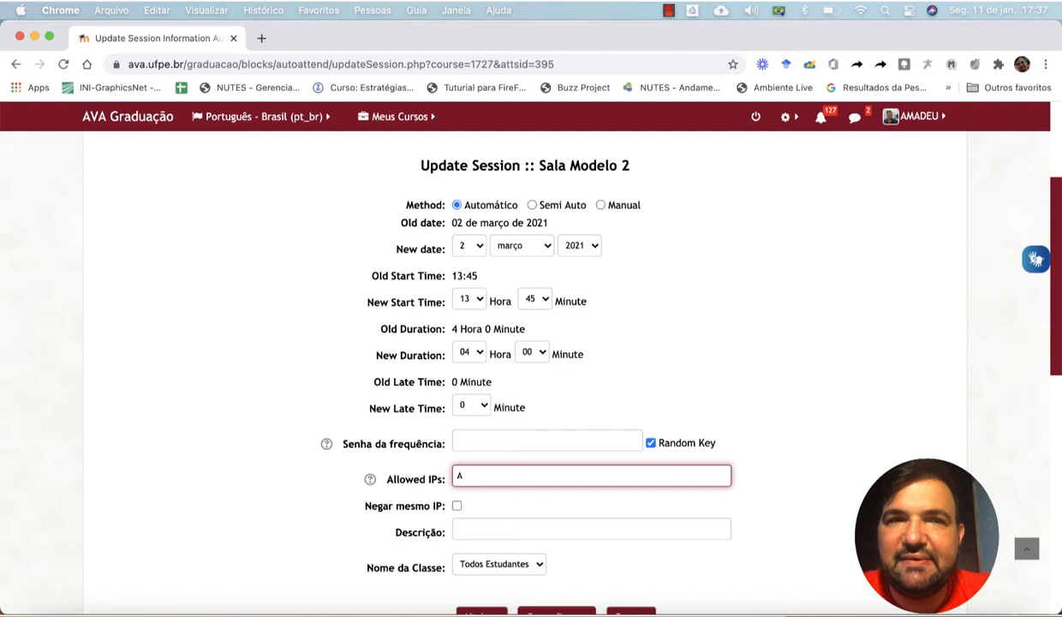
{"action": "left_click", "coordinate": [523, 518]}
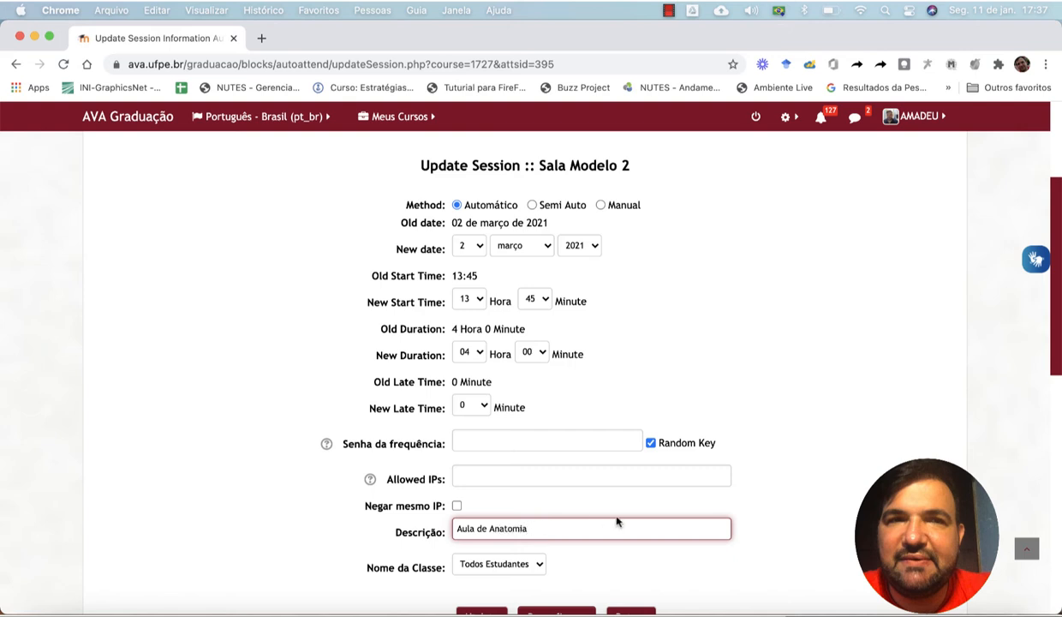
Turn off the random key for the Aula de Anatomia session, update it and continue to the session list.
{"action": "left_click", "coordinate": [651, 443]}
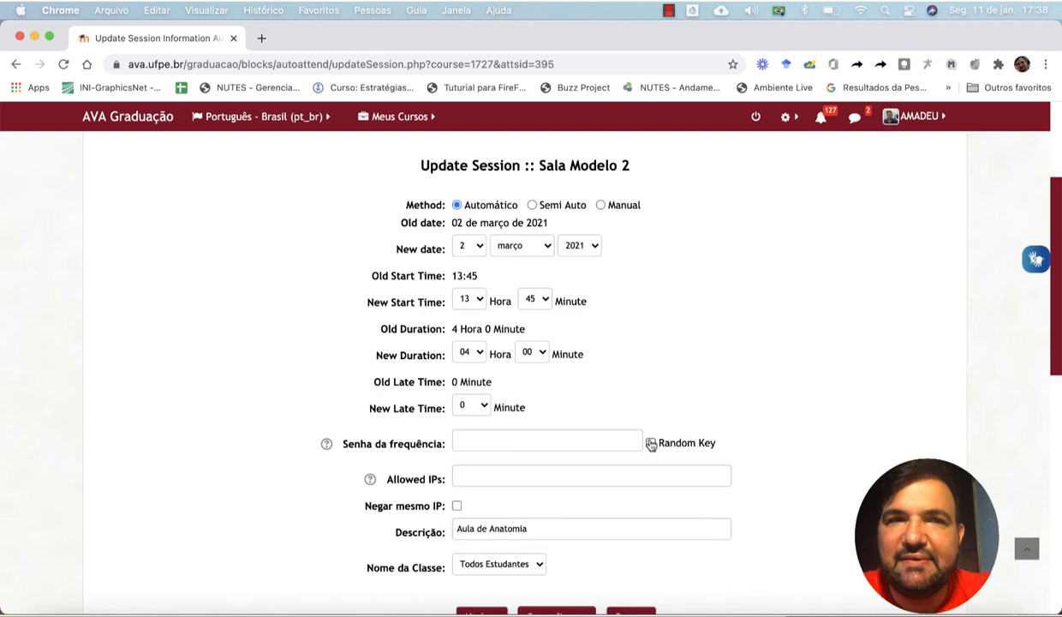
{"action": "scroll", "coordinate": [373, 482], "scroll_direction": "down", "scroll_amount": 2}
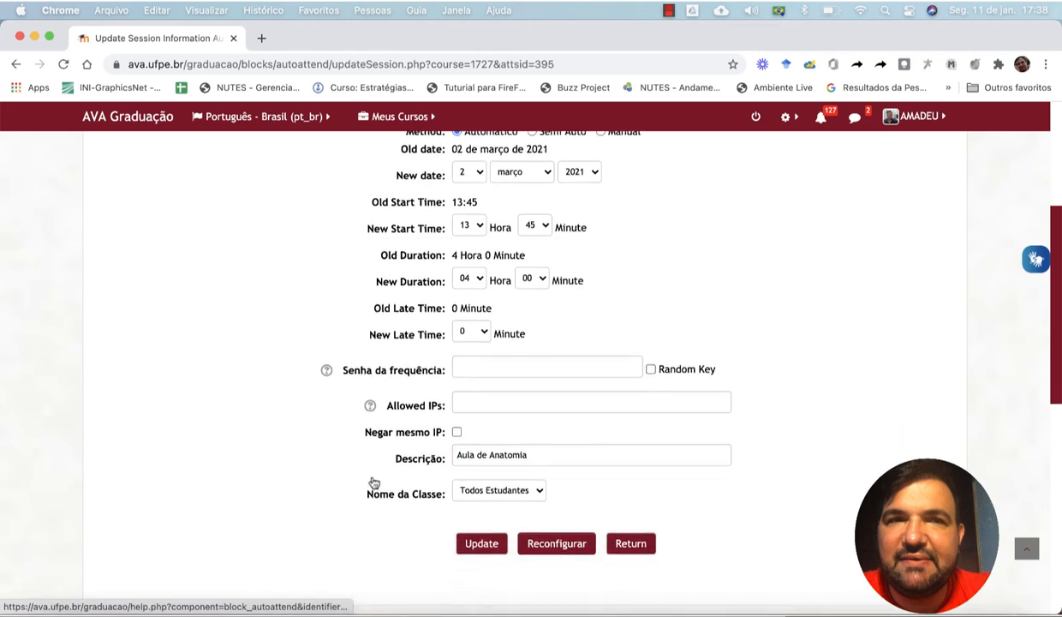
{"action": "left_click", "coordinate": [481, 533]}
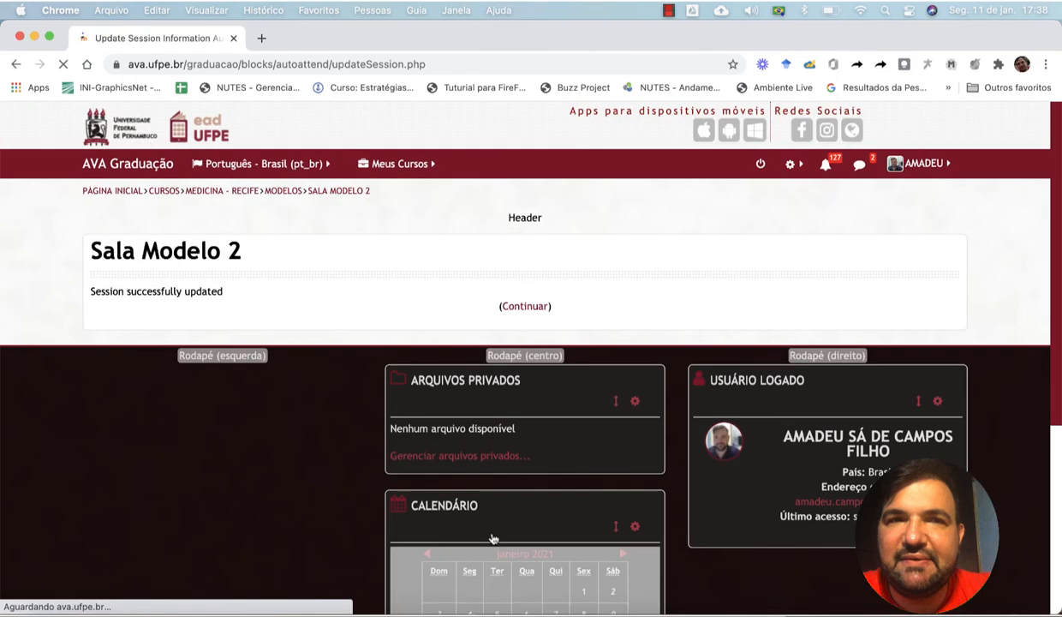
{"action": "left_click", "coordinate": [521, 306]}
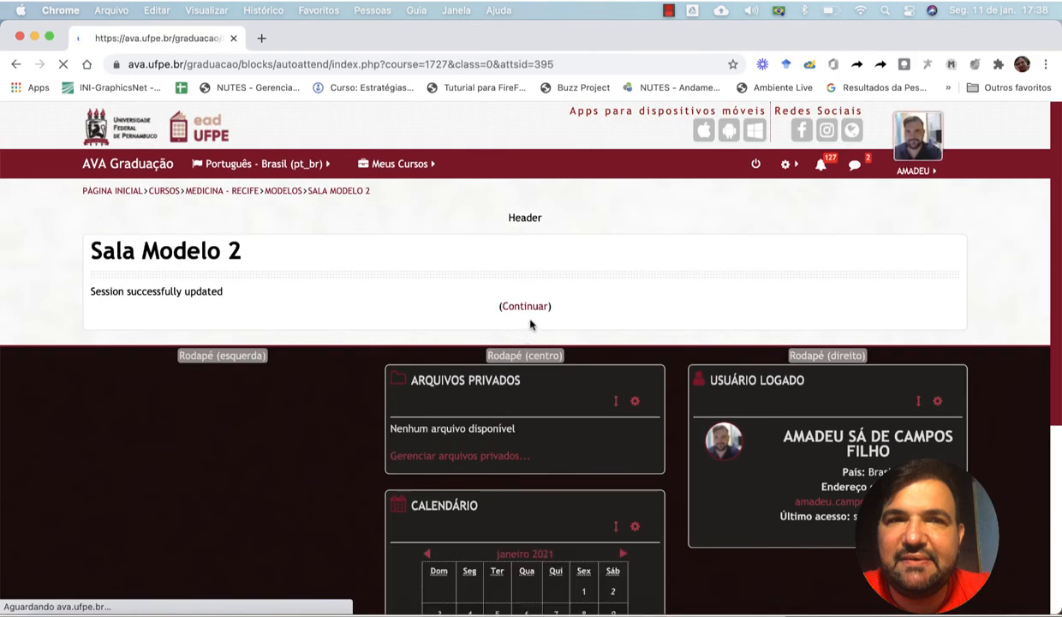
Open the class settings of the Sala Modelo 2 attendance block.
{"action": "left_click", "coordinate": [526, 306]}
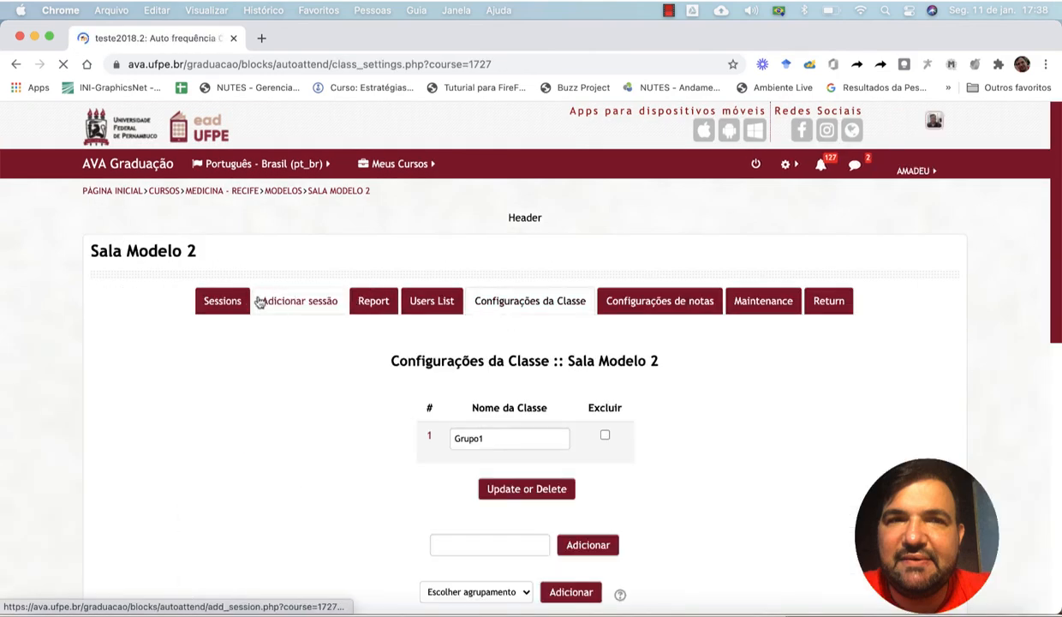
Go to the Sala Modelo 2 session list and examine the state and attendance actions of the past and upcoming sessions.
{"action": "left_click", "coordinate": [221, 302]}
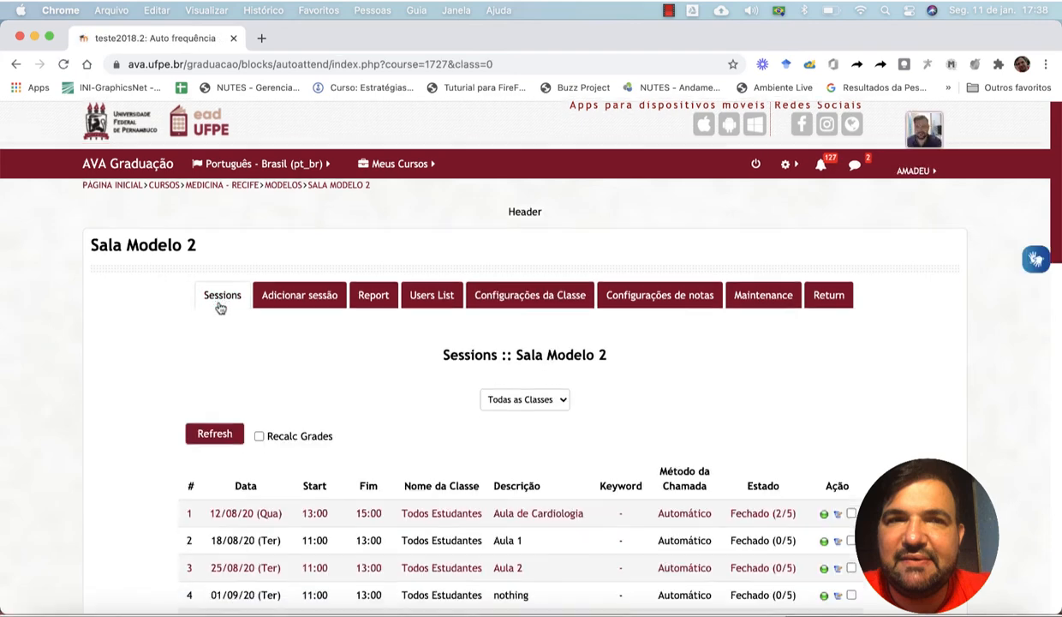
{"action": "scroll", "coordinate": [220, 308], "scroll_direction": "down", "scroll_amount": 3}
{"action": "scroll", "coordinate": [220, 308], "scroll_direction": "down", "scroll_amount": 2}
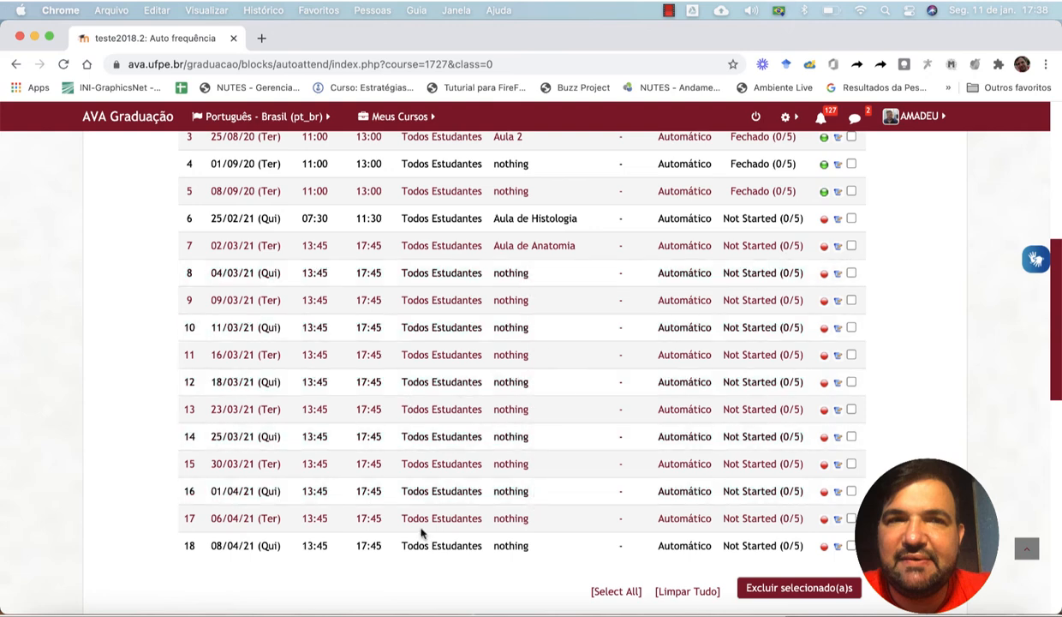
{"action": "scroll", "coordinate": [420, 532], "scroll_direction": "up", "scroll_amount": 4}
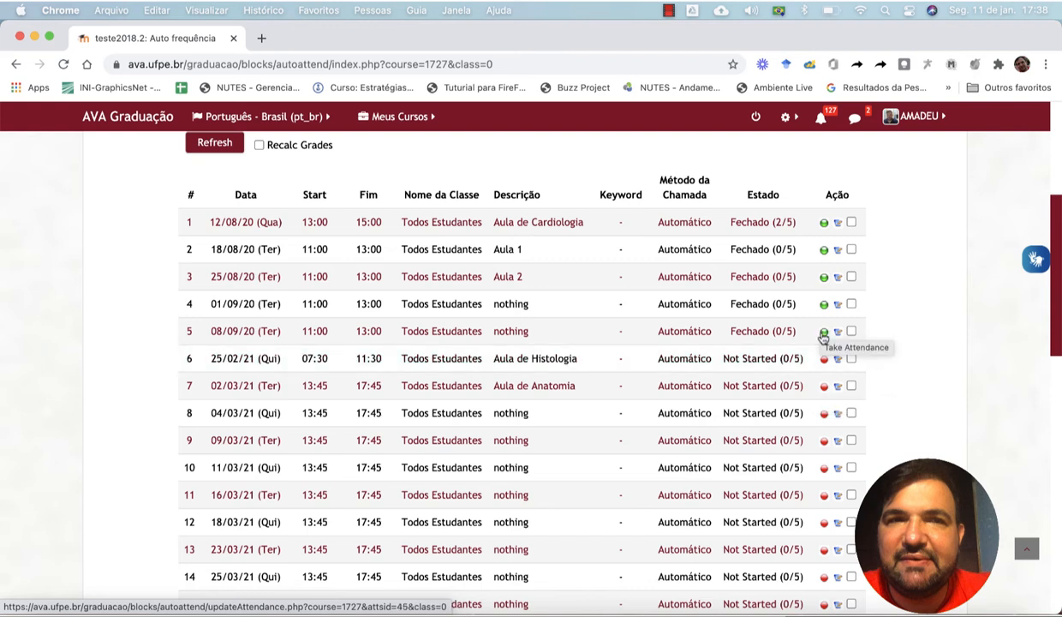
{"action": "scroll", "coordinate": [805, 390], "scroll_direction": "up", "scroll_amount": 3}
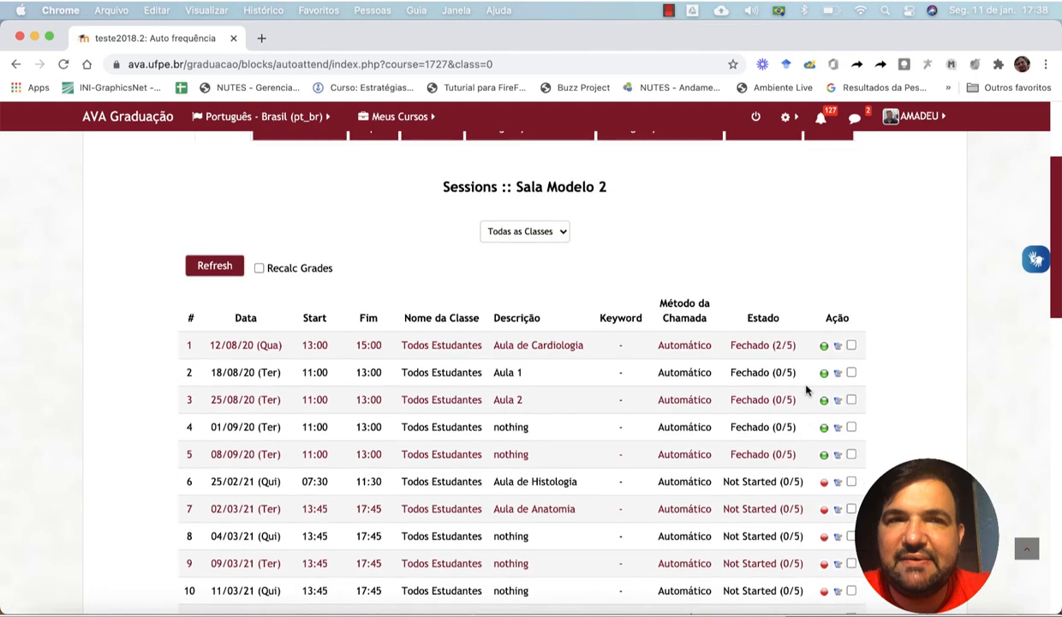
{"action": "scroll", "coordinate": [805, 390], "scroll_direction": "up", "scroll_amount": 3}
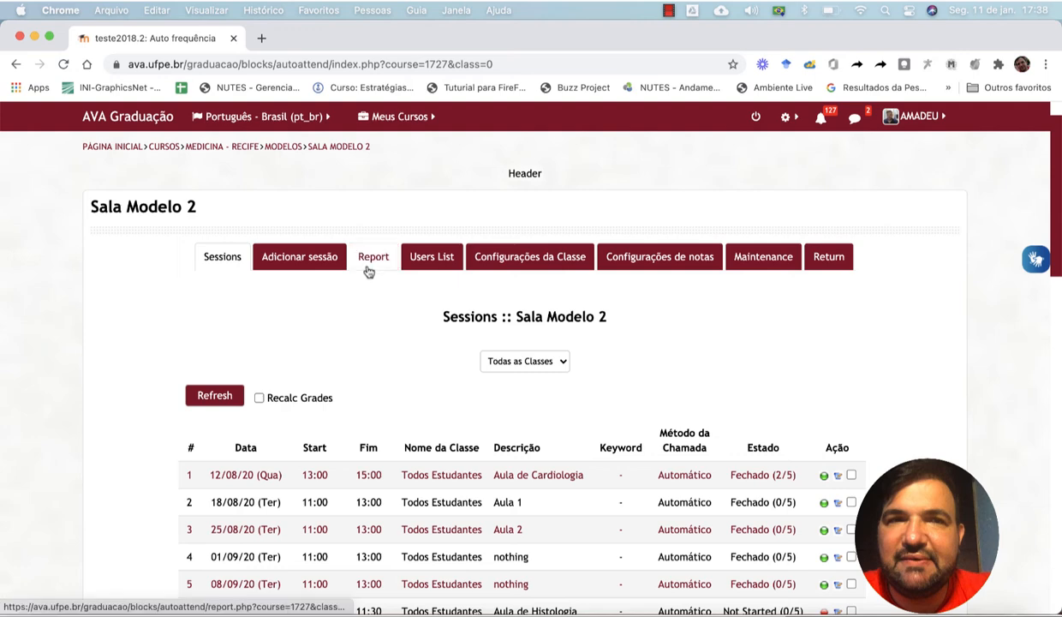
Open the users list of the attendance block and check which class each participant is assigned to.
{"action": "left_click", "coordinate": [422, 264]}
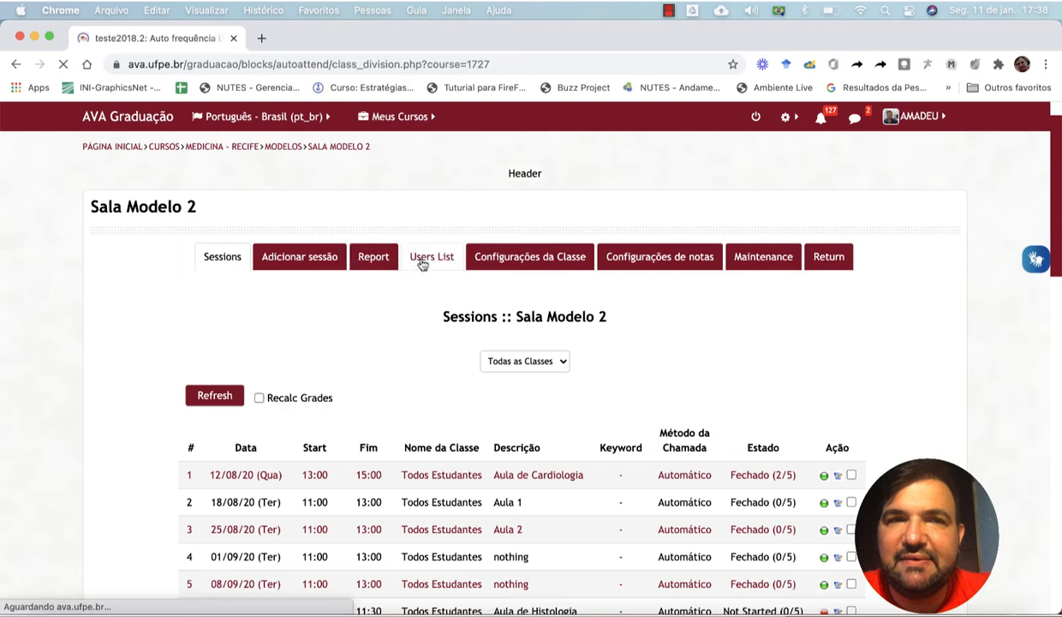
{"action": "scroll", "coordinate": [227, 431], "scroll_direction": "down", "scroll_amount": 3}
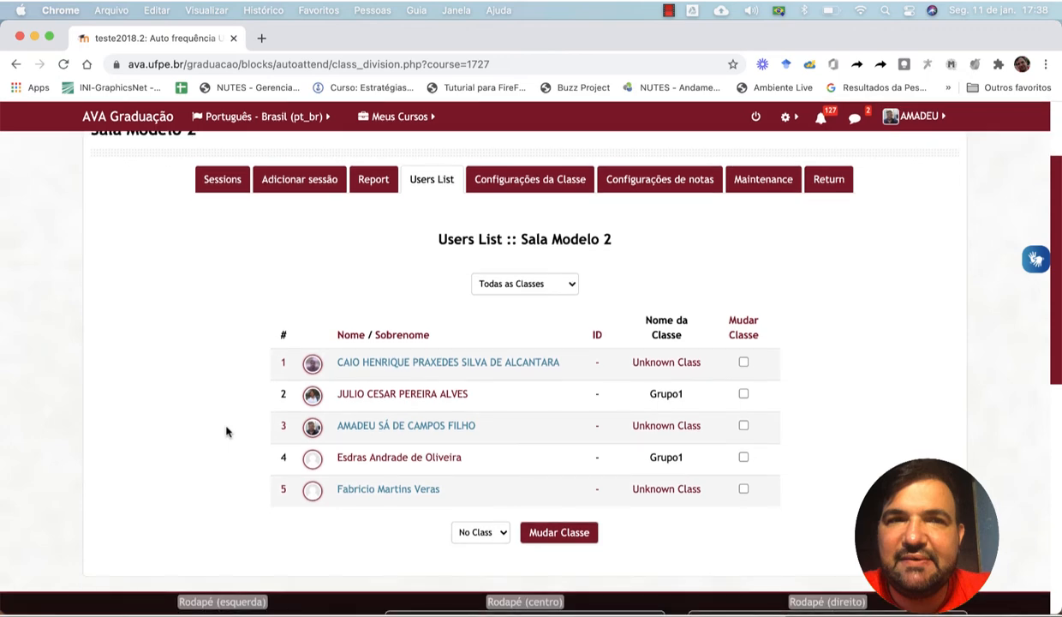
{"action": "scroll", "coordinate": [227, 430], "scroll_direction": "down", "scroll_amount": 1}
{"action": "scroll", "coordinate": [227, 431], "scroll_direction": "up", "scroll_amount": 2}
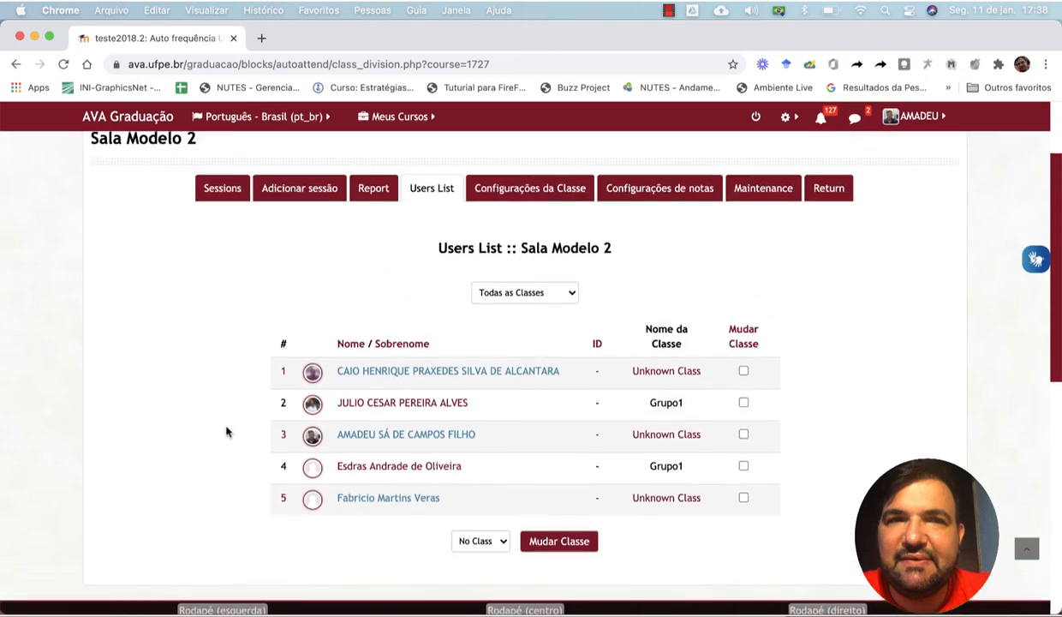
{"action": "scroll", "coordinate": [227, 431], "scroll_direction": "down", "scroll_amount": 1}
{"action": "scroll", "coordinate": [227, 430], "scroll_direction": "up", "scroll_amount": 3}
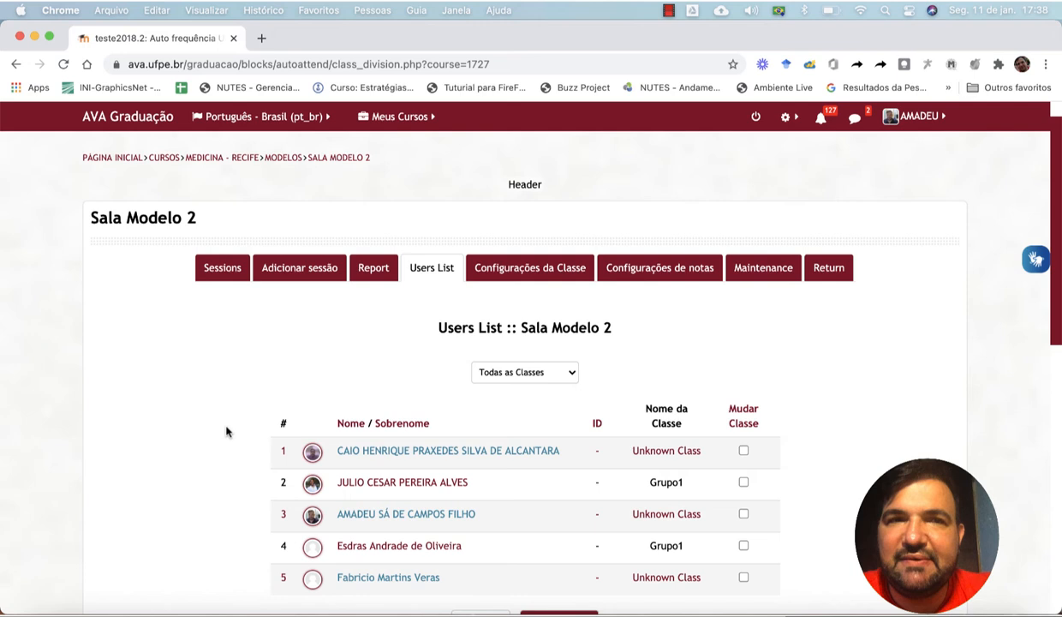
In the class settings, add the Subturma 1S grouping as a class.
{"action": "left_click", "coordinate": [503, 279]}
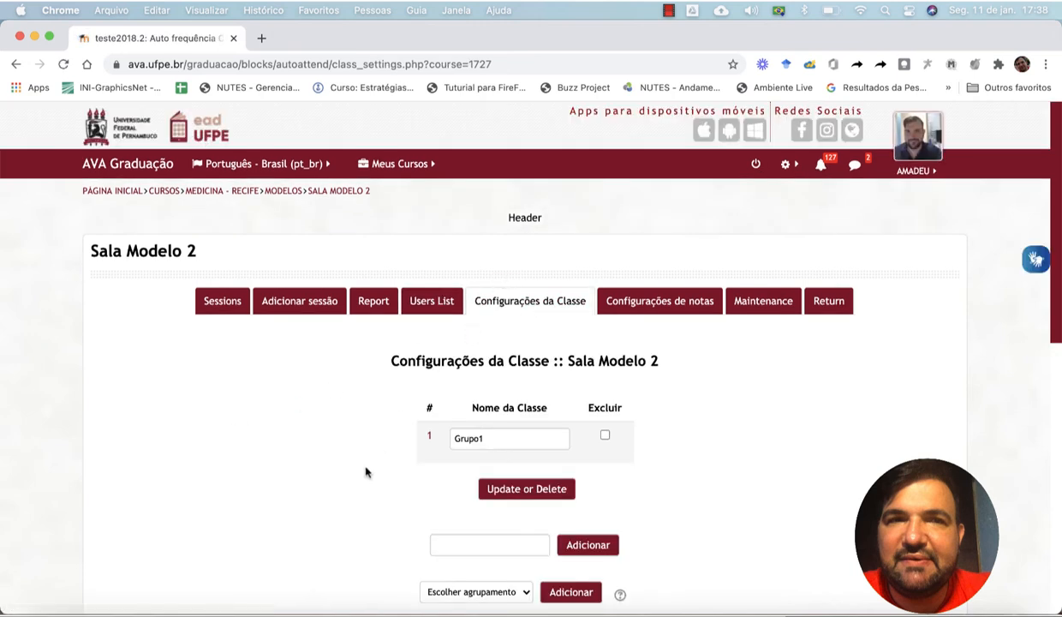
{"action": "scroll", "coordinate": [365, 472], "scroll_direction": "down", "scroll_amount": 2}
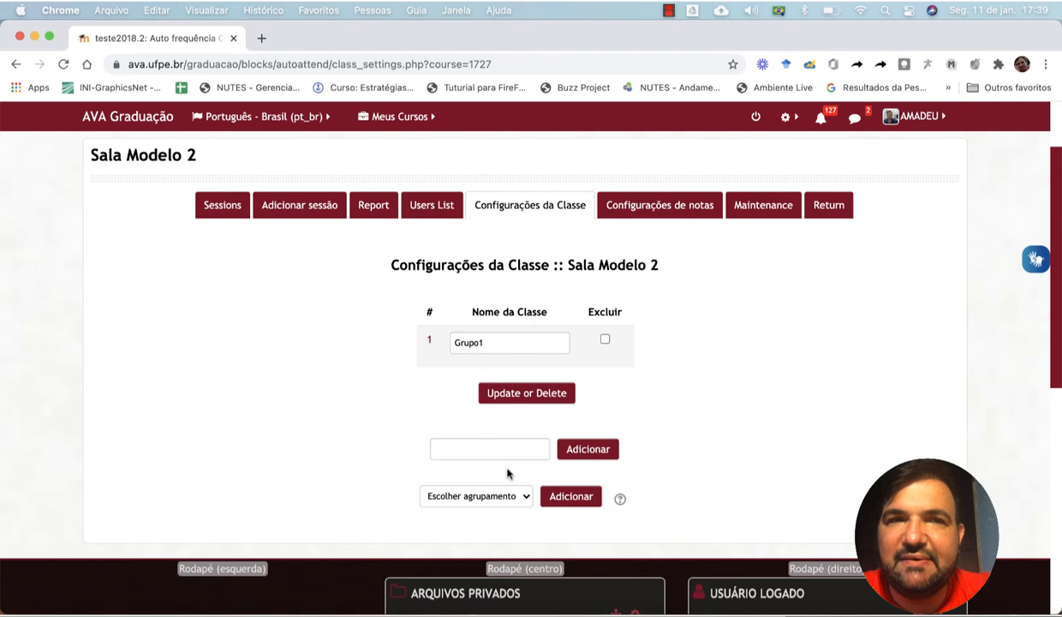
{"action": "left_click", "coordinate": [496, 499]}
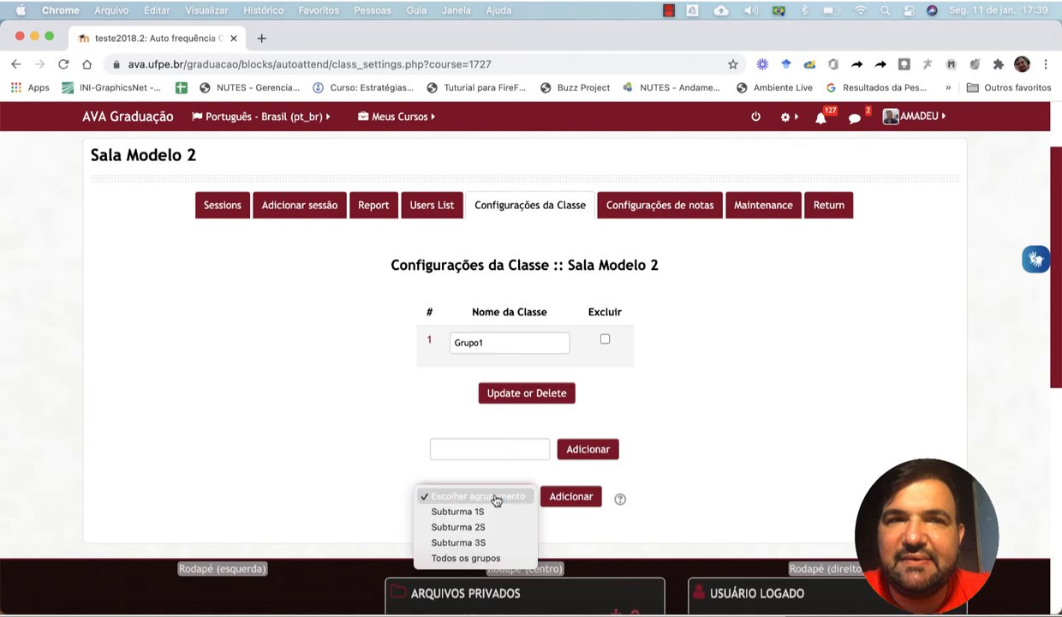
{"action": "left_click", "coordinate": [484, 513]}
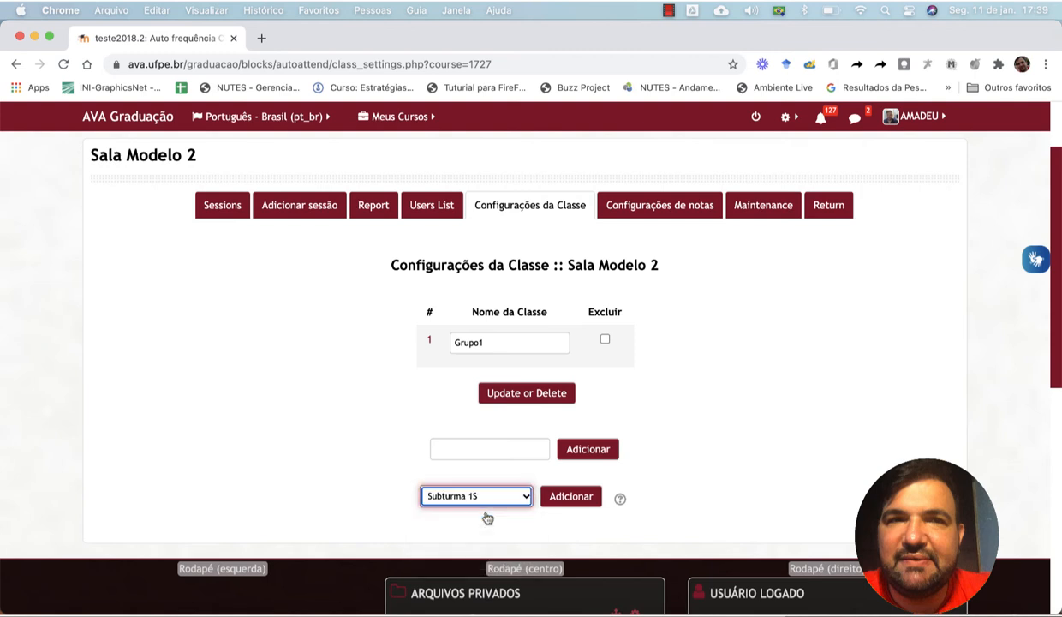
{"action": "left_click", "coordinate": [550, 495]}
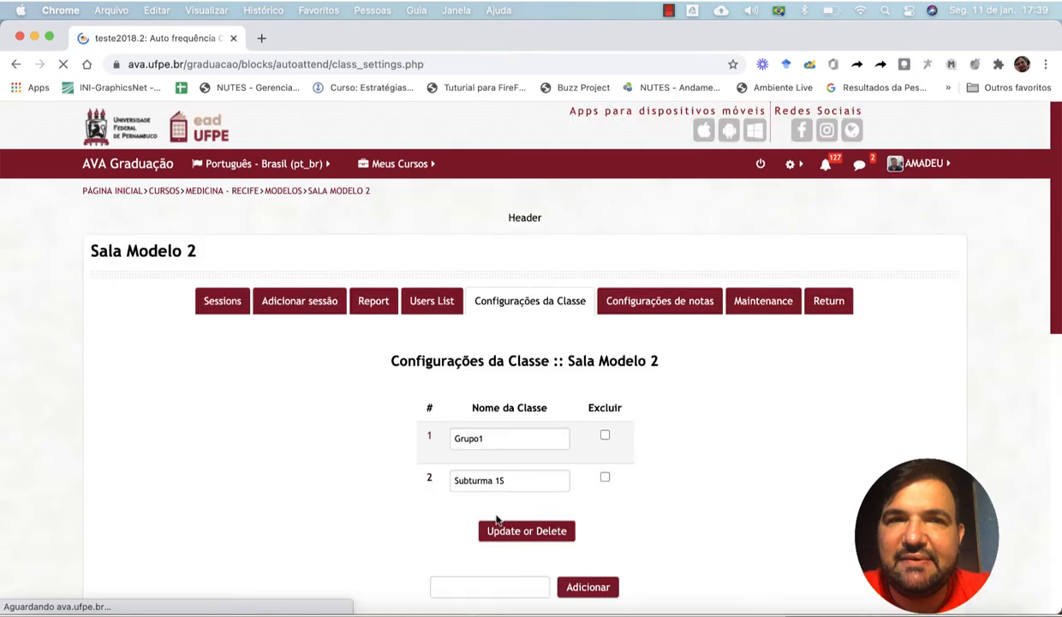
Add the Subturma 2S and Subturma 3S groupings as further classes.
{"action": "left_click", "coordinate": [497, 521]}
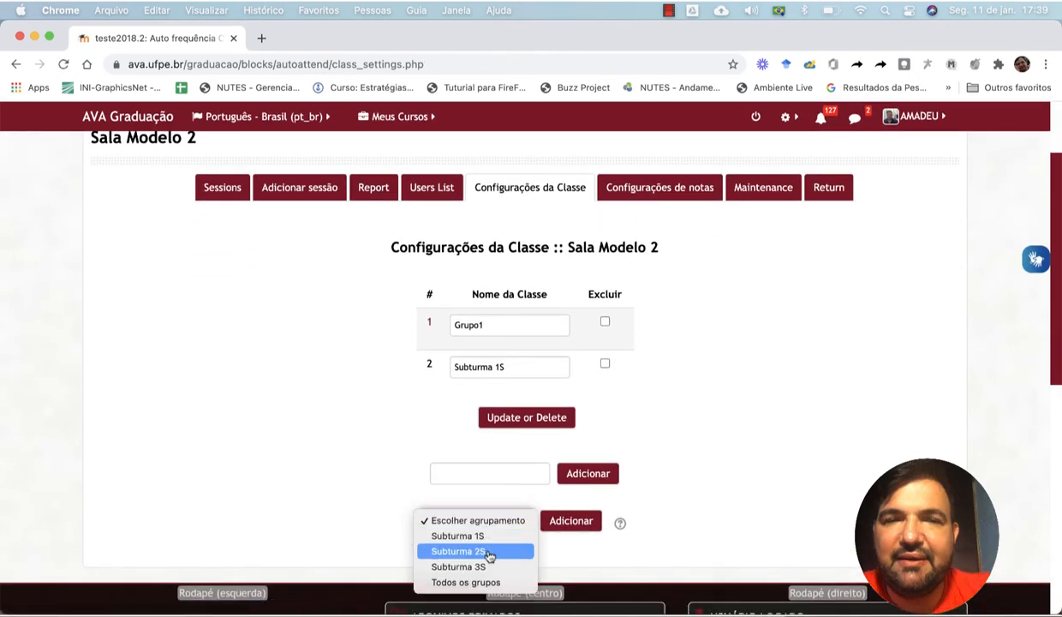
{"action": "left_click", "coordinate": [486, 550]}
{"action": "left_click", "coordinate": [571, 522]}
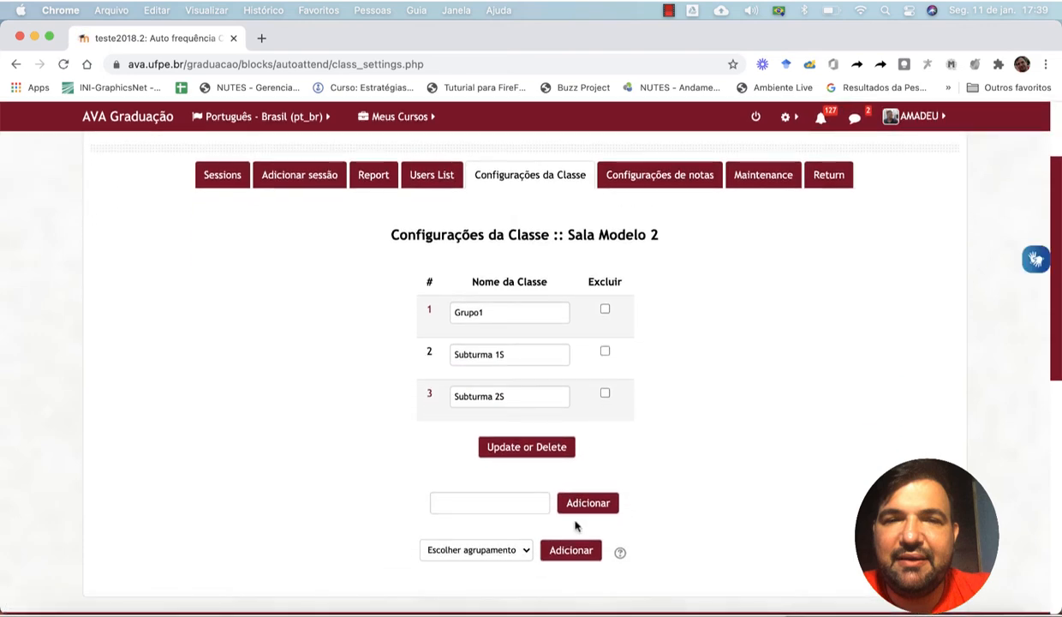
{"action": "left_click", "coordinate": [515, 549]}
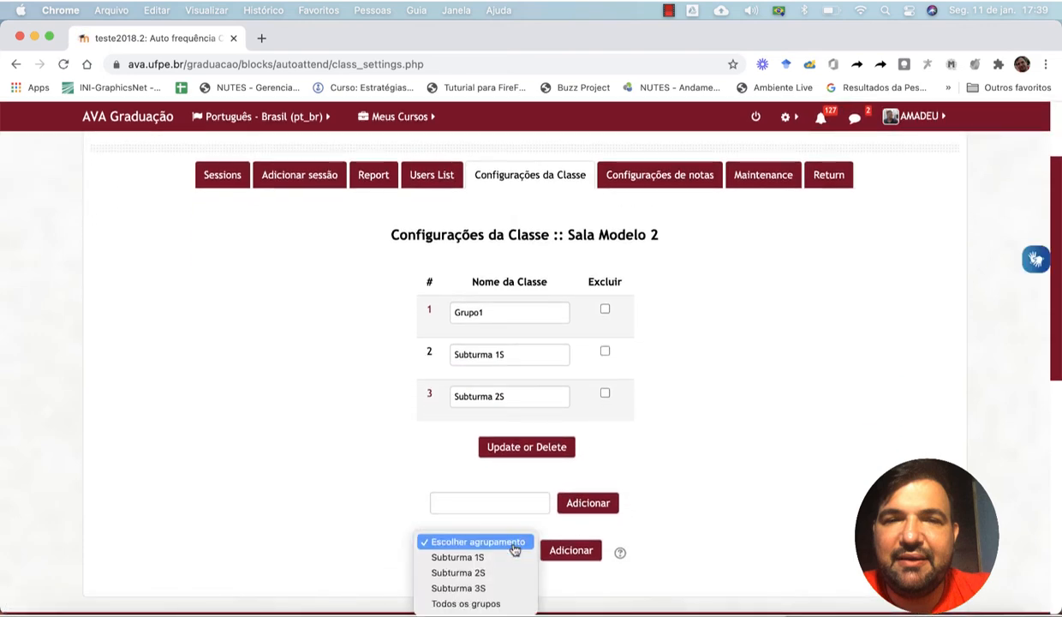
{"action": "left_click", "coordinate": [493, 589]}
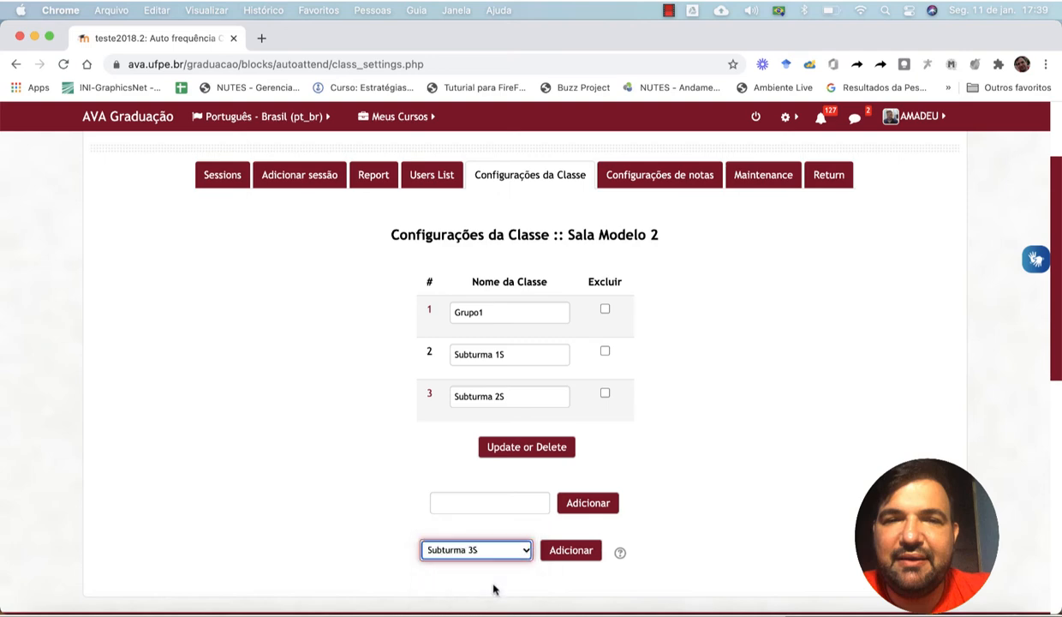
{"action": "left_click", "coordinate": [555, 552]}
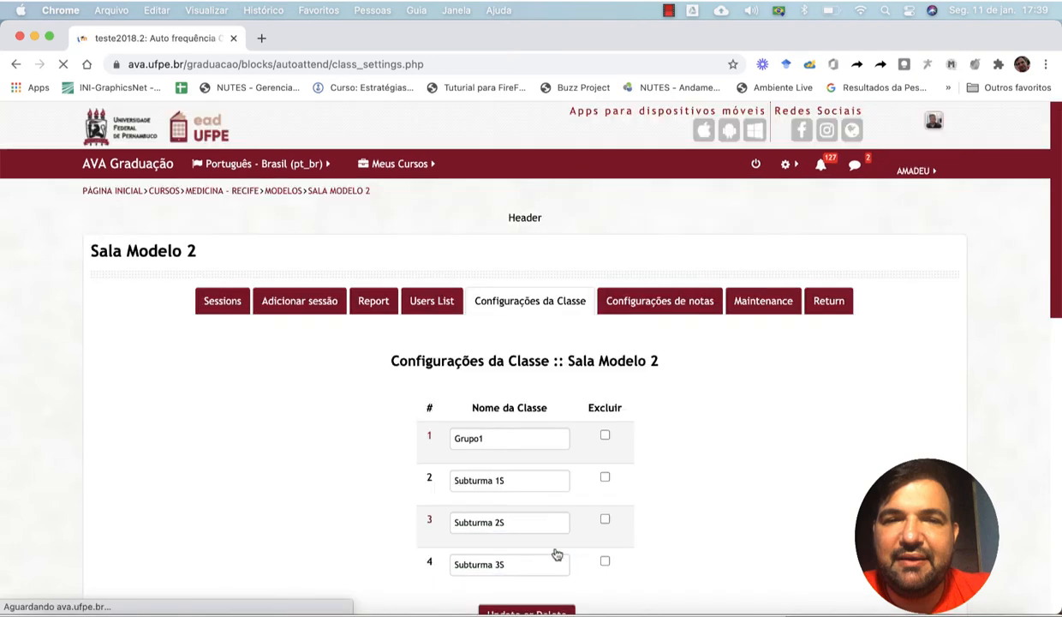
Check the class assignments in the users list, filtering it by Subturma 1S and by Subturma 2S.
{"action": "scroll", "coordinate": [557, 553], "scroll_direction": "down", "scroll_amount": 5}
{"action": "scroll", "coordinate": [556, 553], "scroll_direction": "up", "scroll_amount": 3}
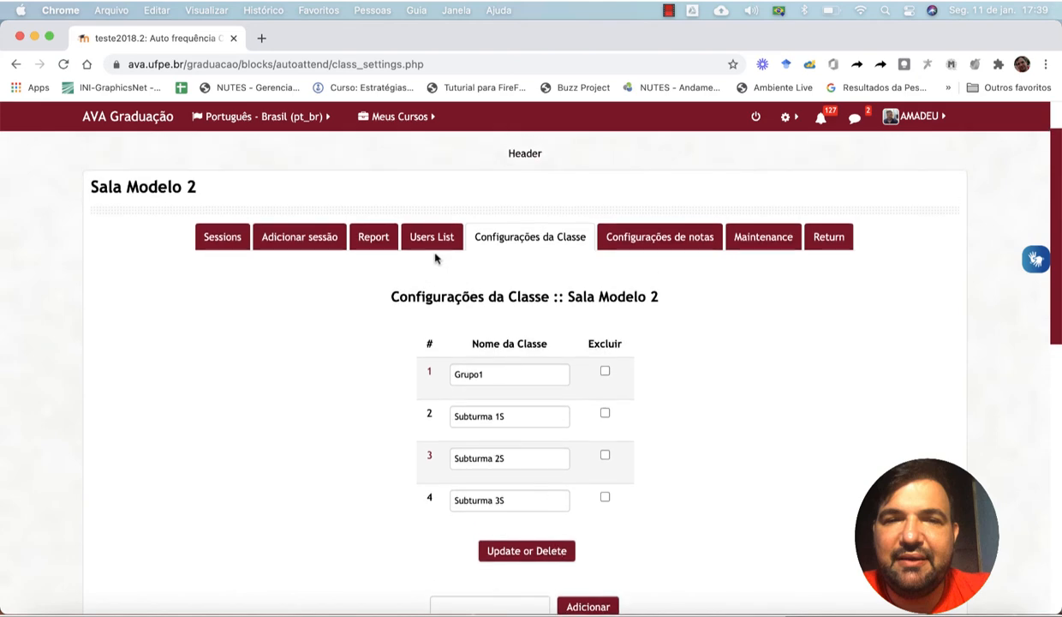
{"action": "left_click", "coordinate": [429, 244]}
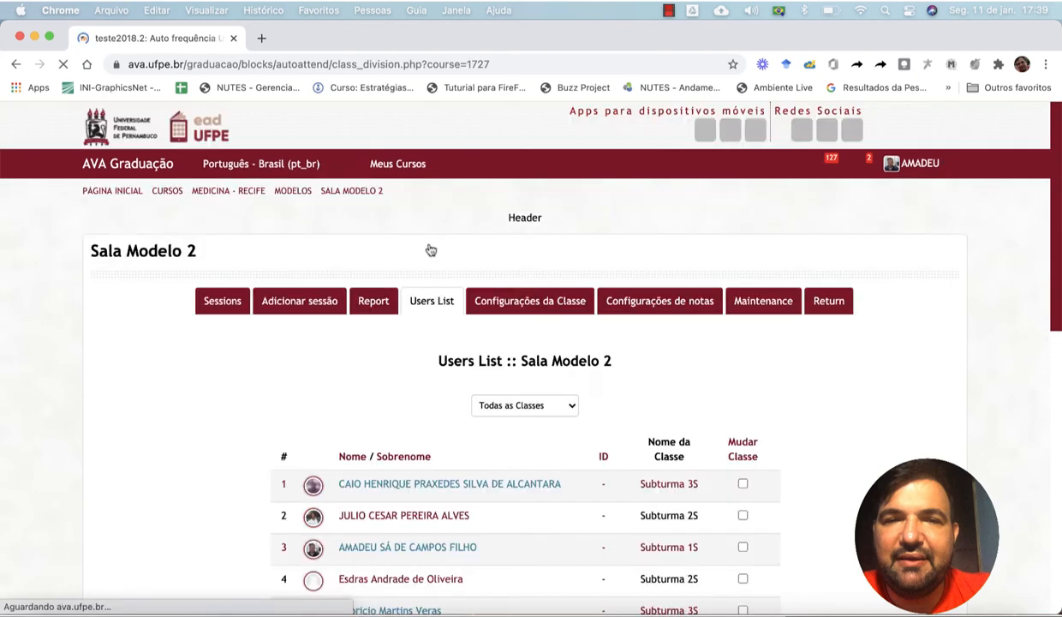
{"action": "scroll", "coordinate": [433, 337], "scroll_direction": "down", "scroll_amount": 2}
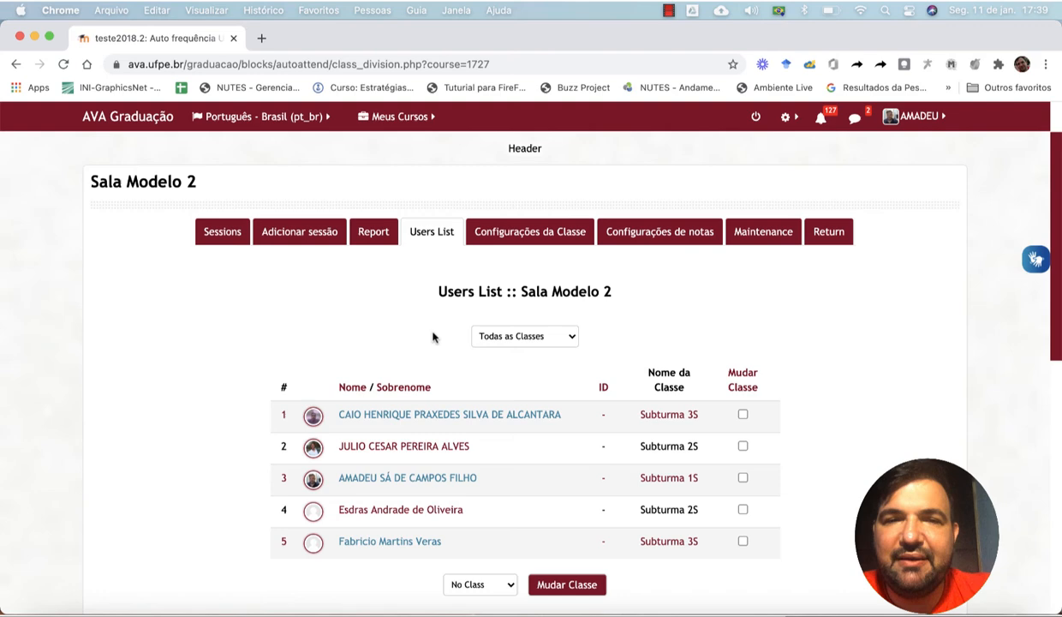
{"action": "left_click", "coordinate": [506, 341]}
{"action": "left_click", "coordinate": [504, 396]}
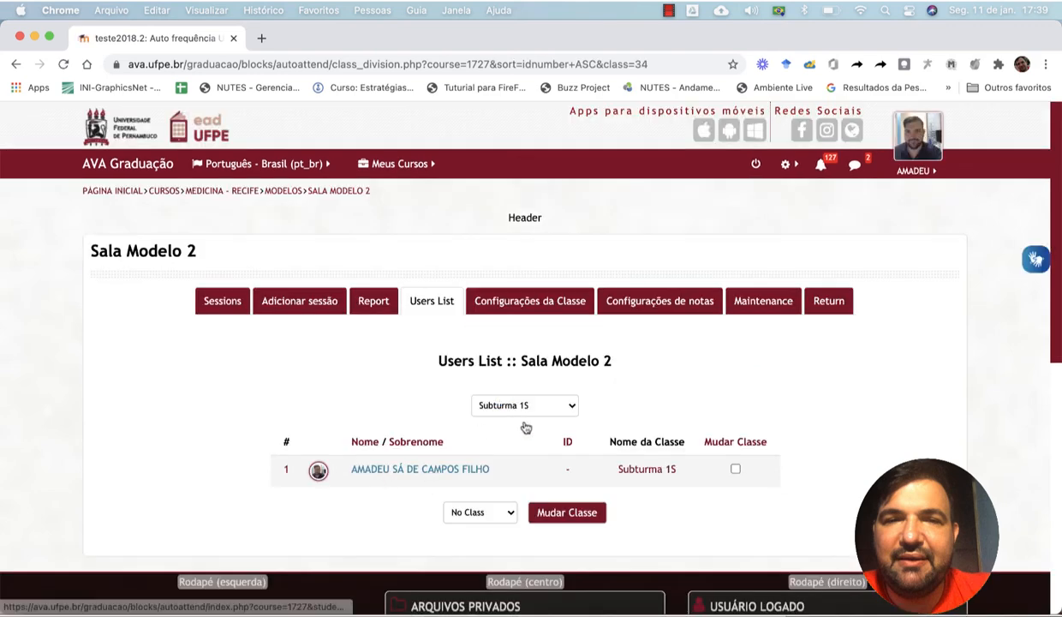
{"action": "left_click", "coordinate": [542, 405]}
{"action": "left_click", "coordinate": [542, 420]}
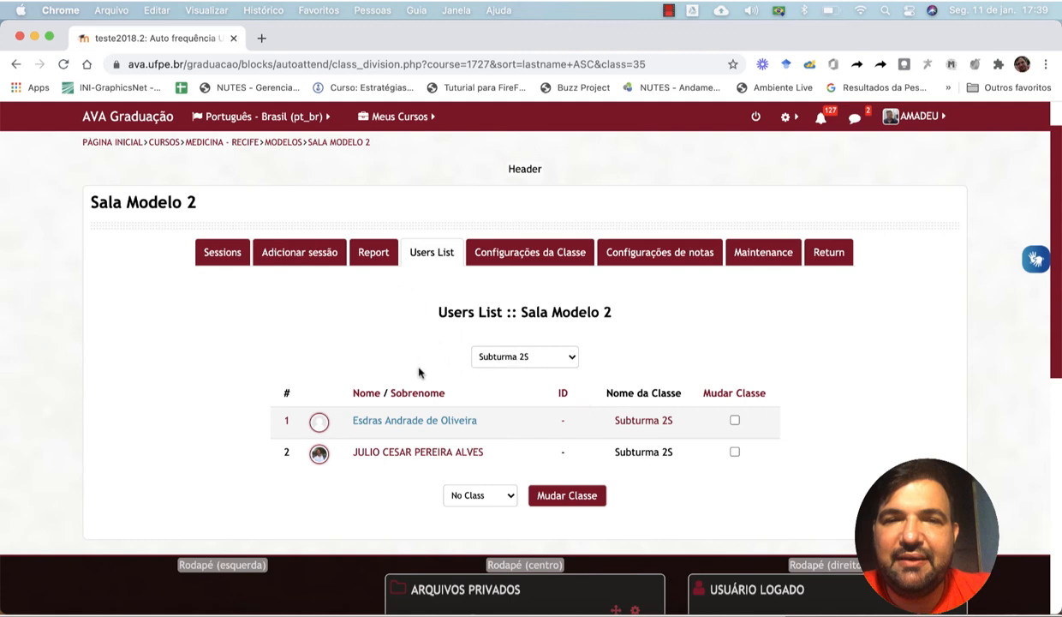
Open the grade settings and set the grade for Presente to 1.
{"action": "left_click", "coordinate": [527, 255]}
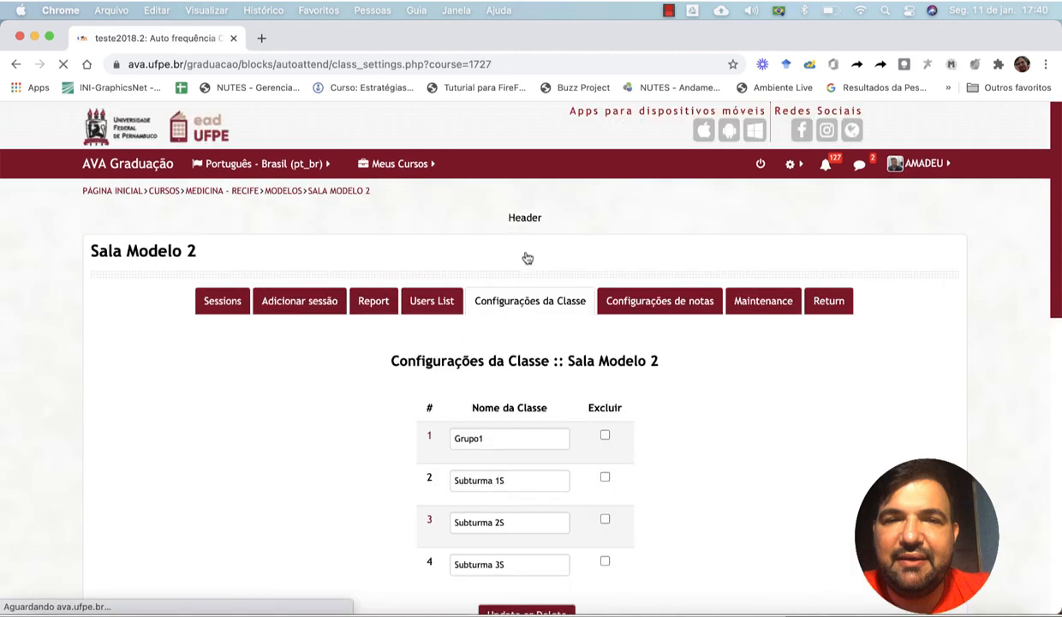
{"action": "left_click", "coordinate": [640, 304]}
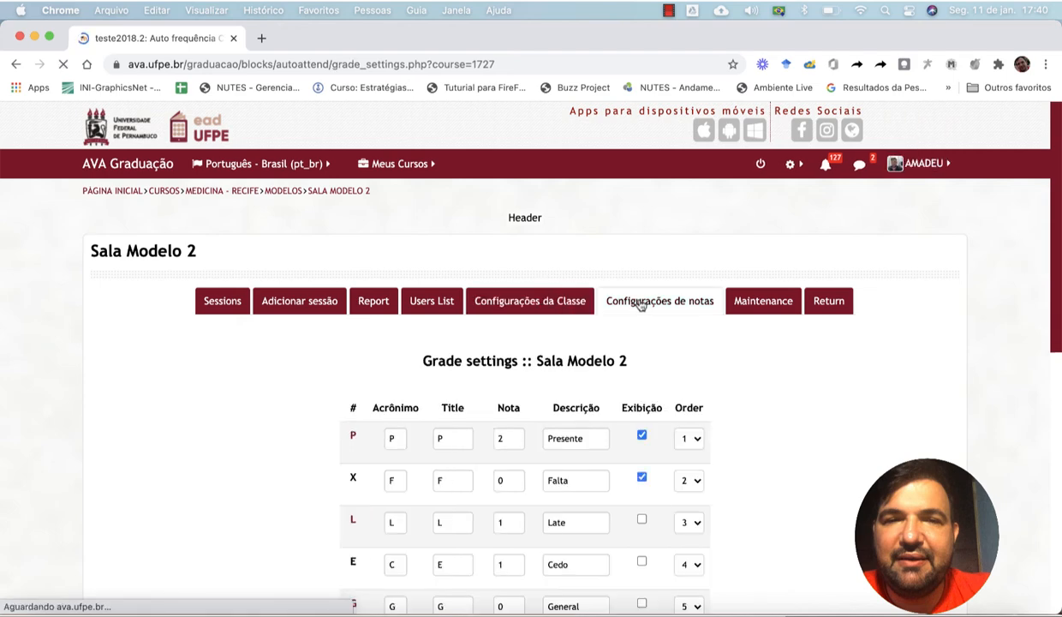
{"action": "scroll", "coordinate": [328, 475], "scroll_direction": "down", "scroll_amount": 3}
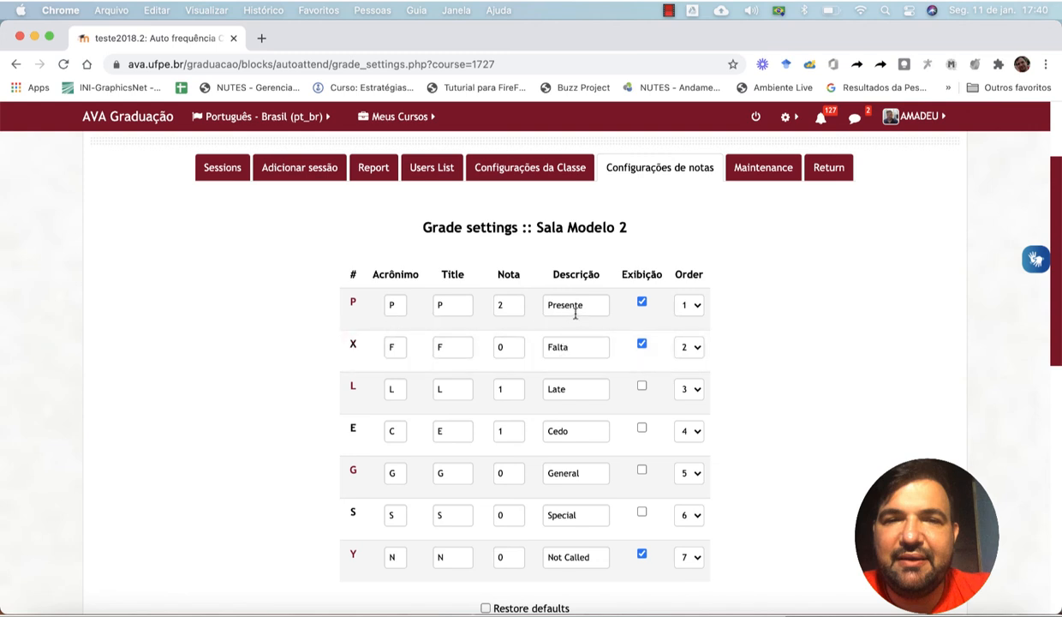
{"action": "left_click", "coordinate": [588, 309]}
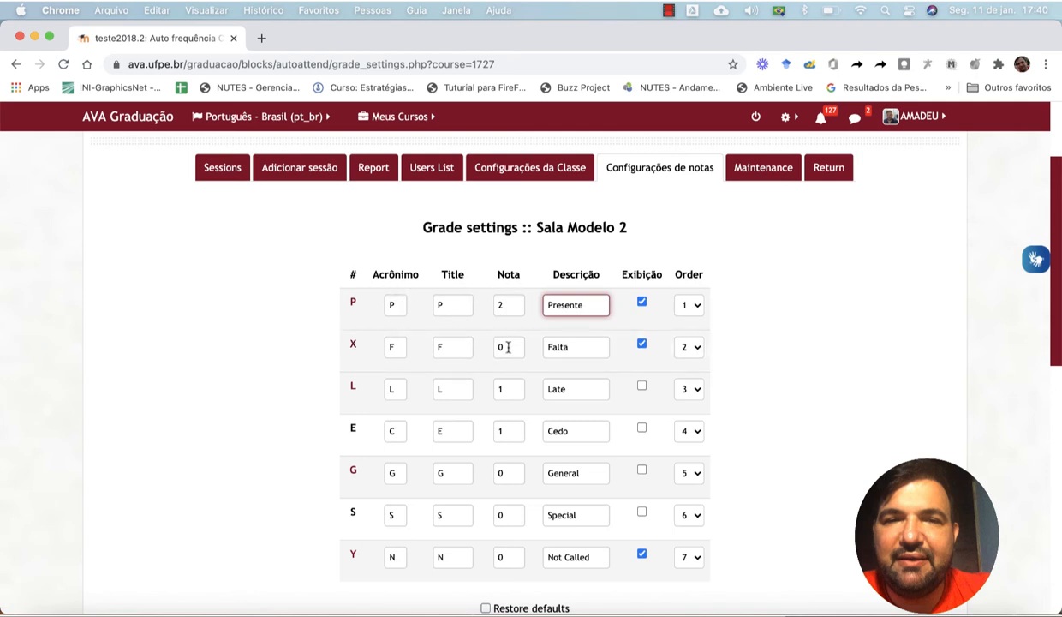
{"action": "left_click", "coordinate": [511, 304]}
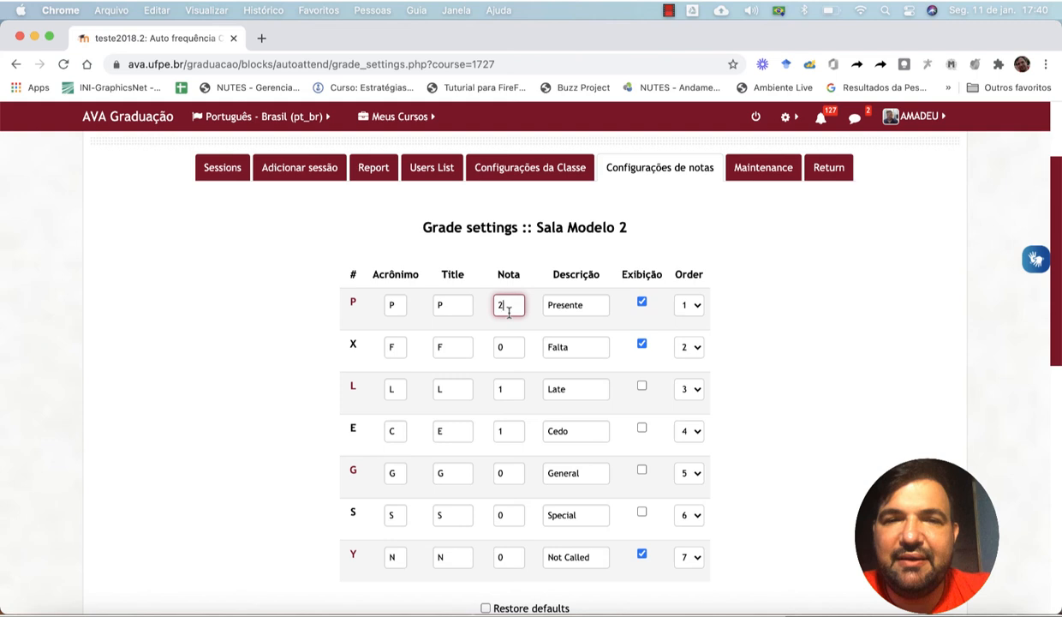
{"action": "left_click_drag", "start_coordinate": [508, 310], "coordinate": [484, 305]}
Turn off the display of the Not Called status and update the grade settings.
{"action": "left_click", "coordinate": [642, 555]}
{"action": "scroll", "coordinate": [646, 562], "scroll_direction": "down", "scroll_amount": 2}
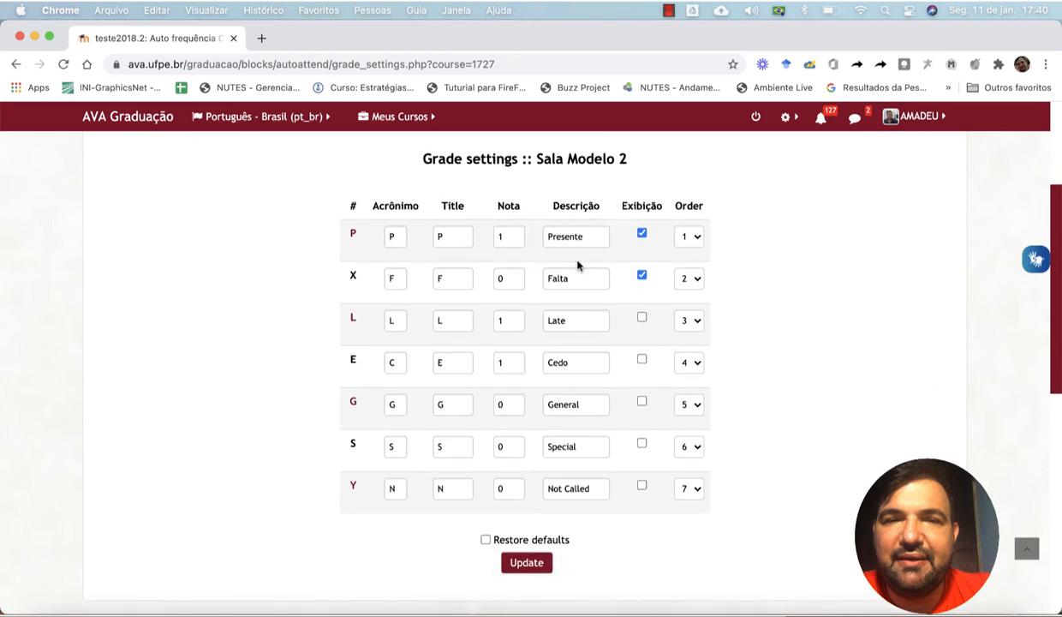
{"action": "scroll", "coordinate": [609, 450], "scroll_direction": "up", "scroll_amount": 2}
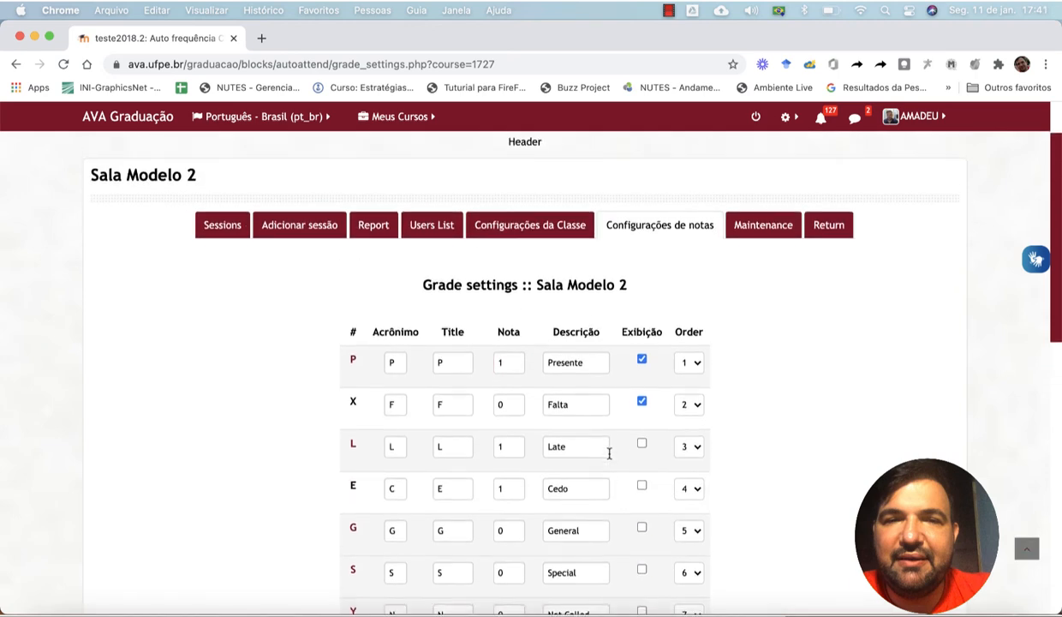
{"action": "scroll", "coordinate": [608, 452], "scroll_direction": "down", "scroll_amount": 2}
{"action": "left_click", "coordinate": [536, 575]}
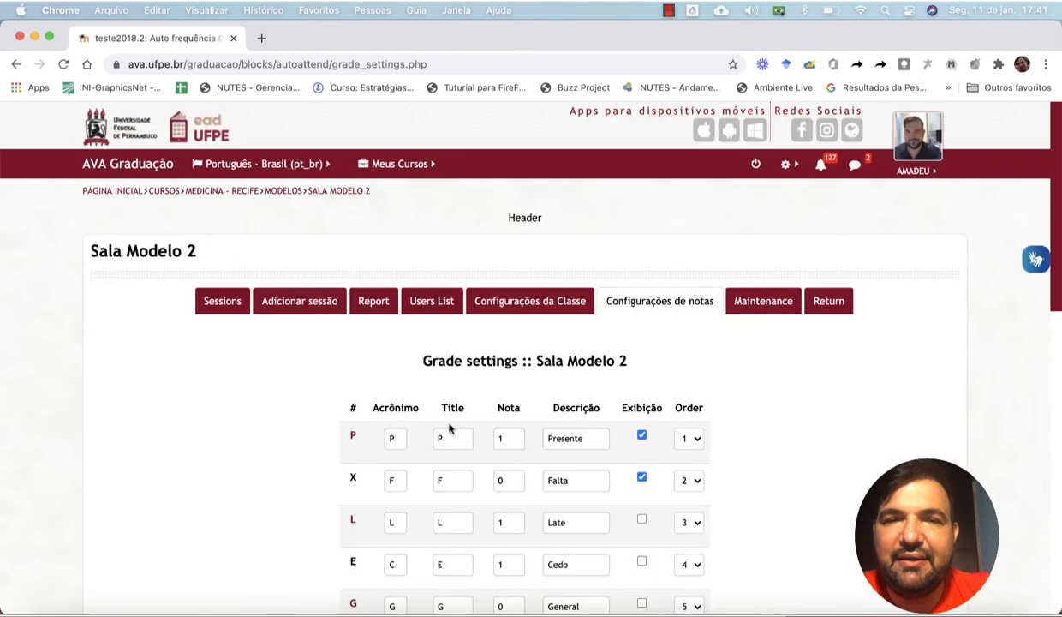
Return to the session list and look over the sessions of all classes.
{"action": "left_click", "coordinate": [229, 306]}
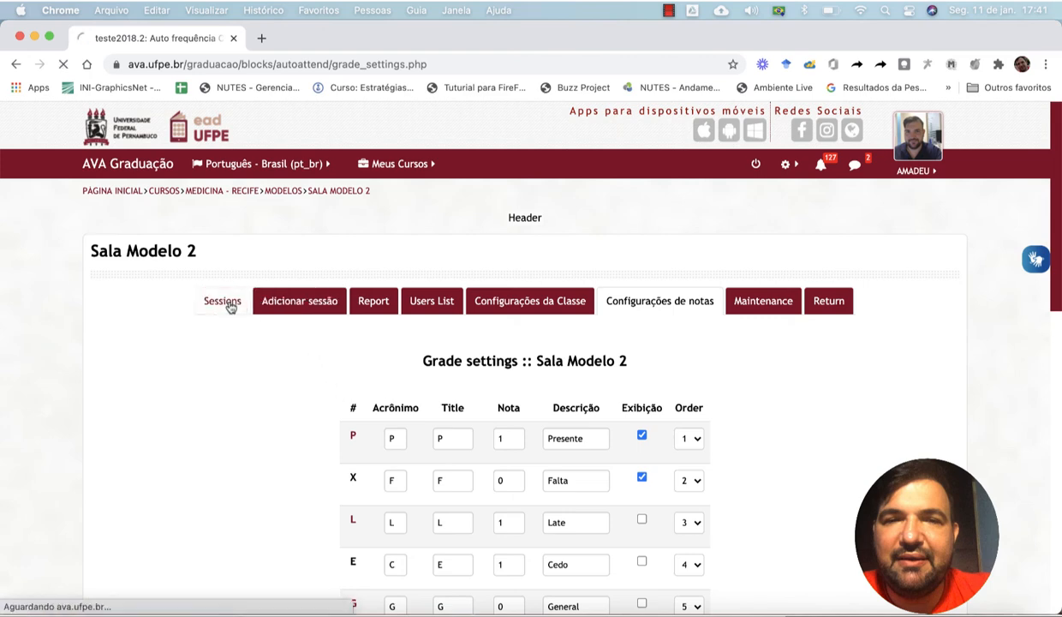
{"action": "scroll", "coordinate": [495, 420], "scroll_direction": "down", "scroll_amount": 3}
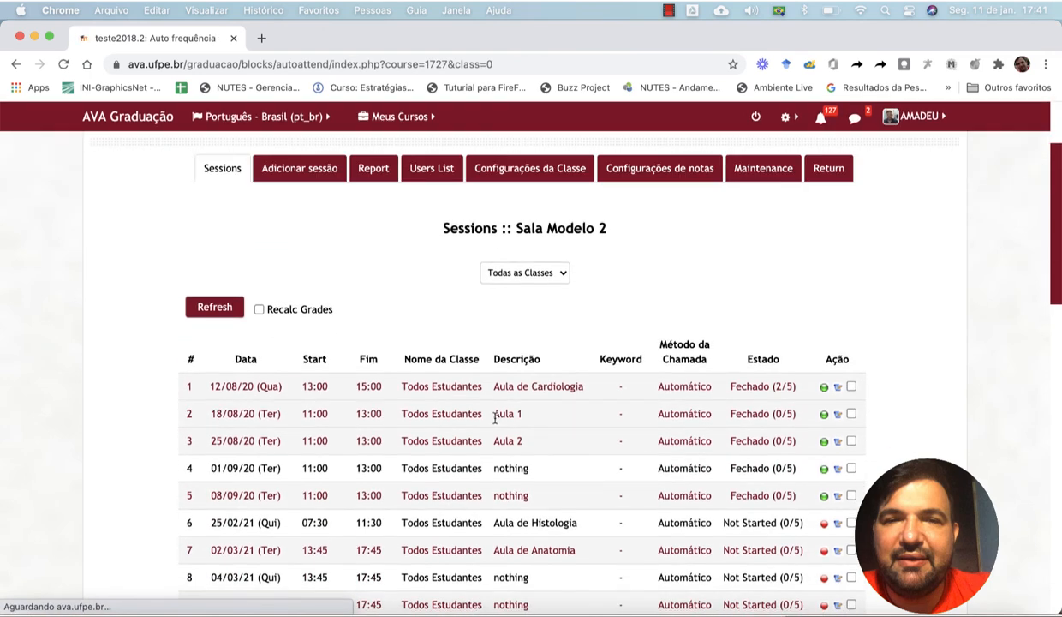
{"action": "scroll", "coordinate": [495, 419], "scroll_direction": "down", "scroll_amount": 1}
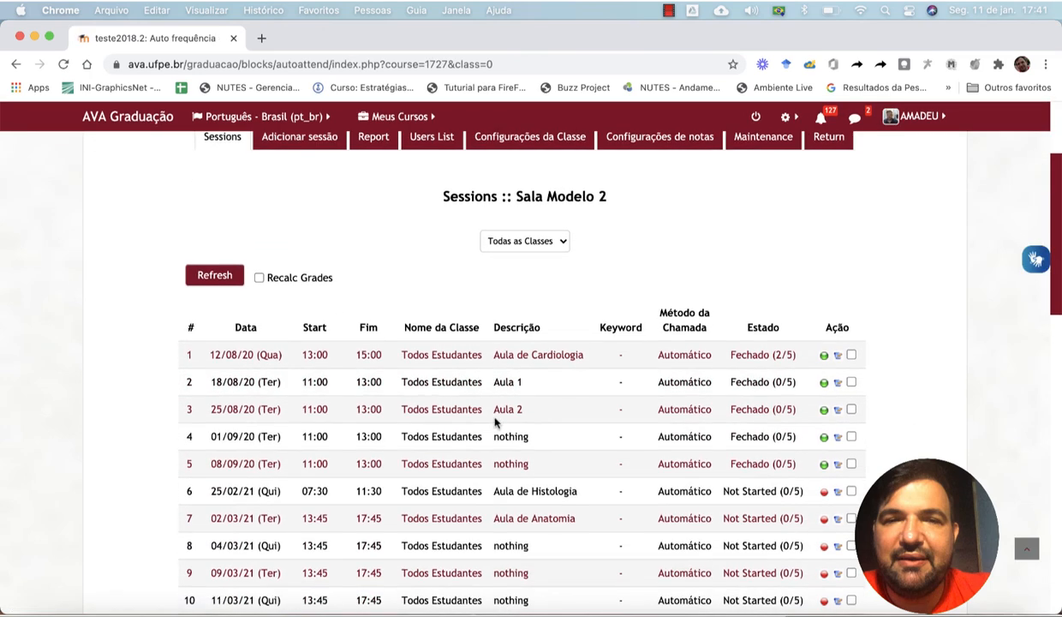
Open the attendance records of the 12/08/20 Aula de Cardiologia session and review the students' marks, call method and remarks fields.
{"action": "left_click", "coordinate": [824, 357]}
{"action": "scroll", "coordinate": [821, 361], "scroll_direction": "down", "scroll_amount": 3}
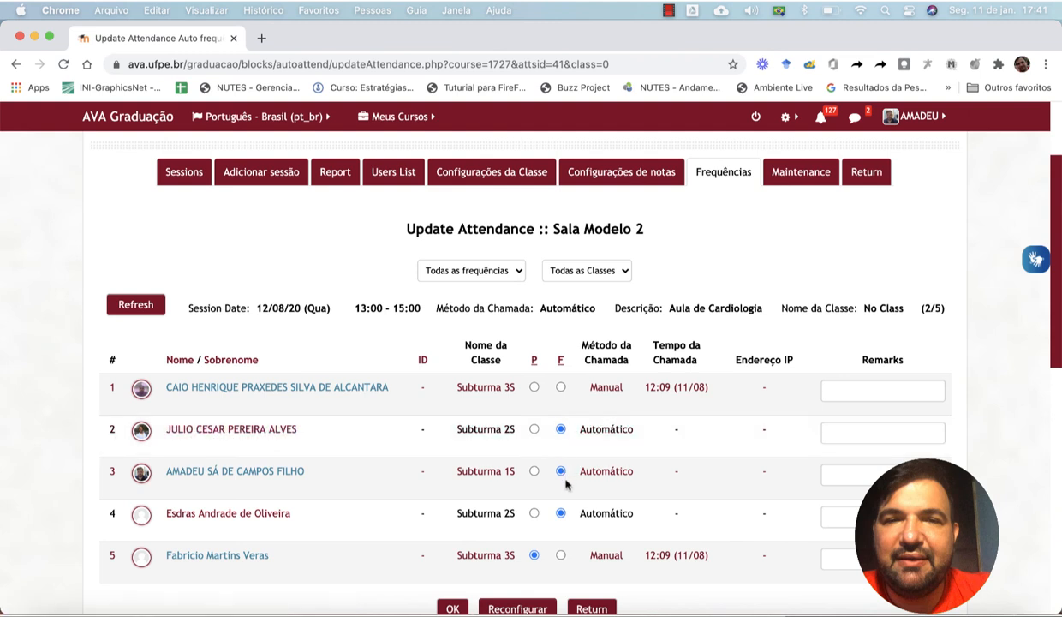
{"action": "scroll", "coordinate": [553, 539], "scroll_direction": "down", "scroll_amount": 1}
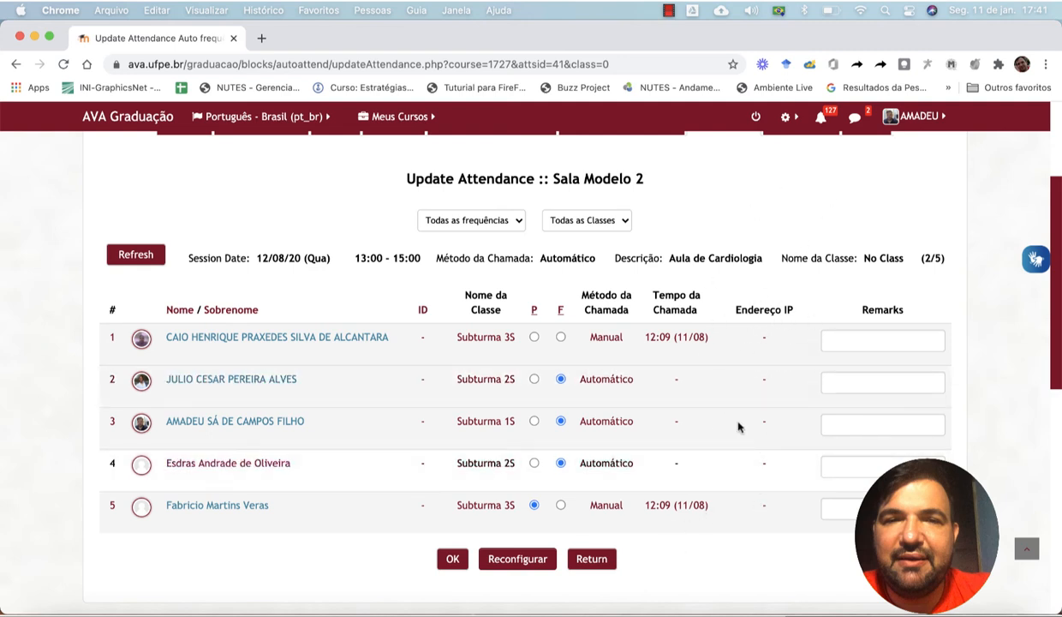
{"action": "left_click", "coordinate": [850, 343]}
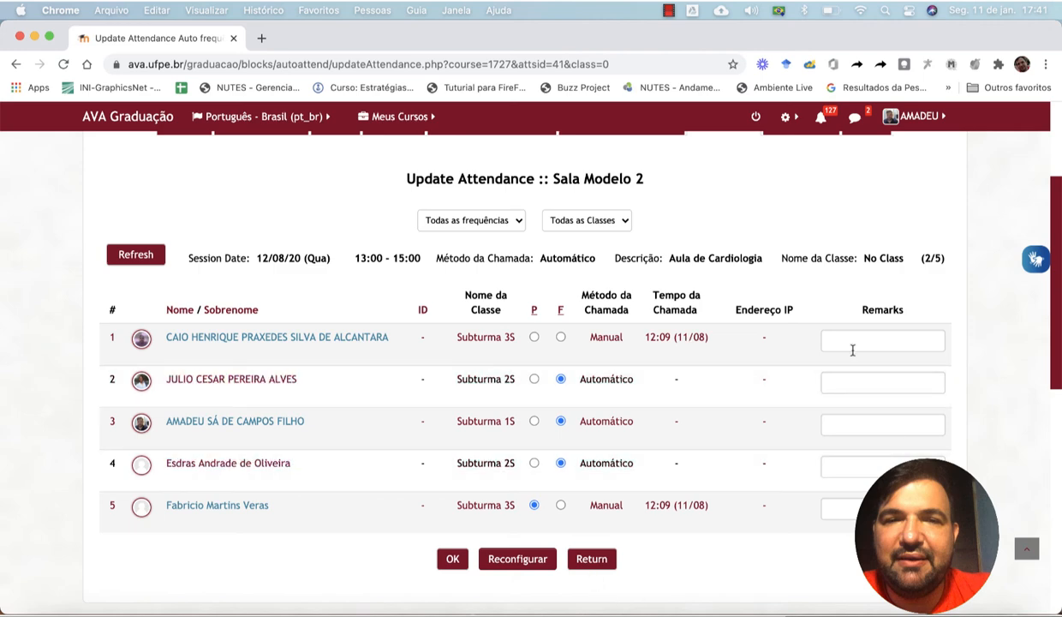
{"action": "scroll", "coordinate": [846, 382], "scroll_direction": "up", "scroll_amount": 4}
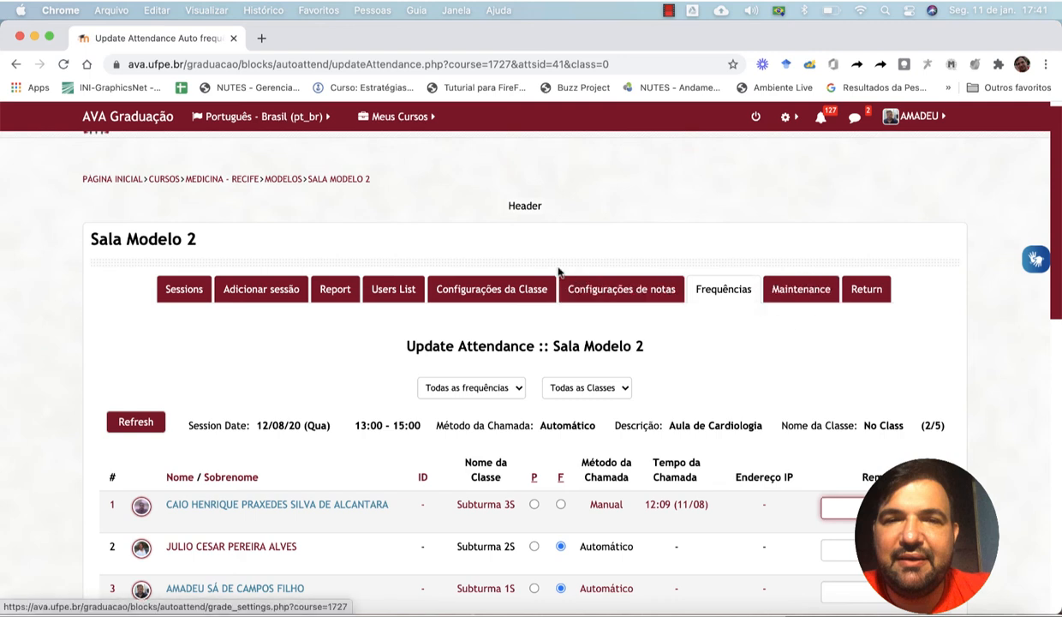
Open the attendance report and look over the students' totals and marks across all session dates.
{"action": "left_click", "coordinate": [334, 293]}
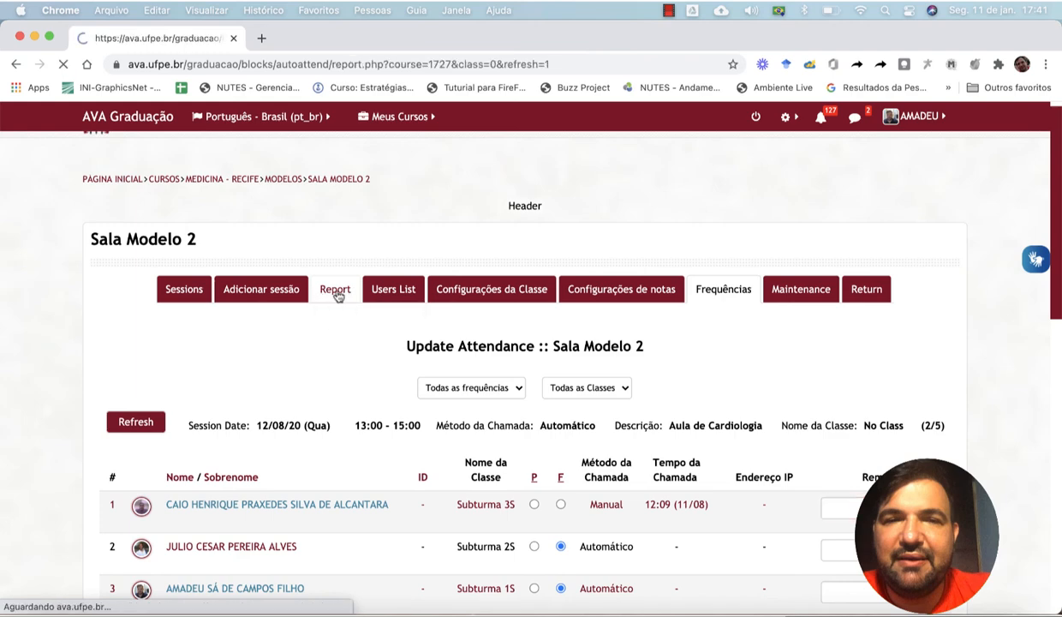
{"action": "scroll", "coordinate": [338, 296], "scroll_direction": "down", "scroll_amount": 3}
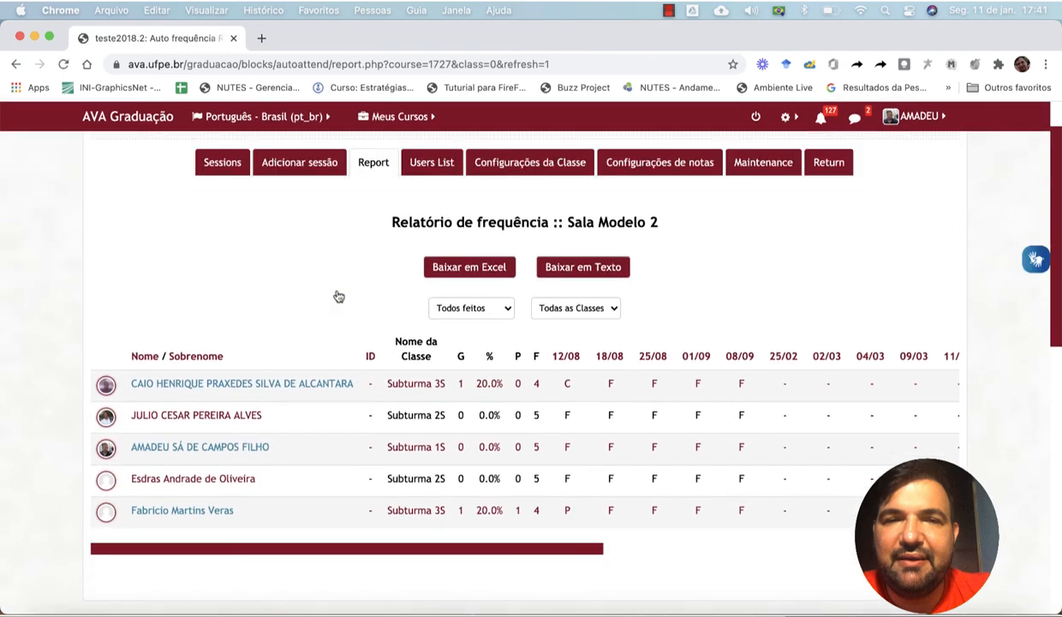
{"action": "scroll", "coordinate": [339, 296], "scroll_direction": "down", "scroll_amount": 1}
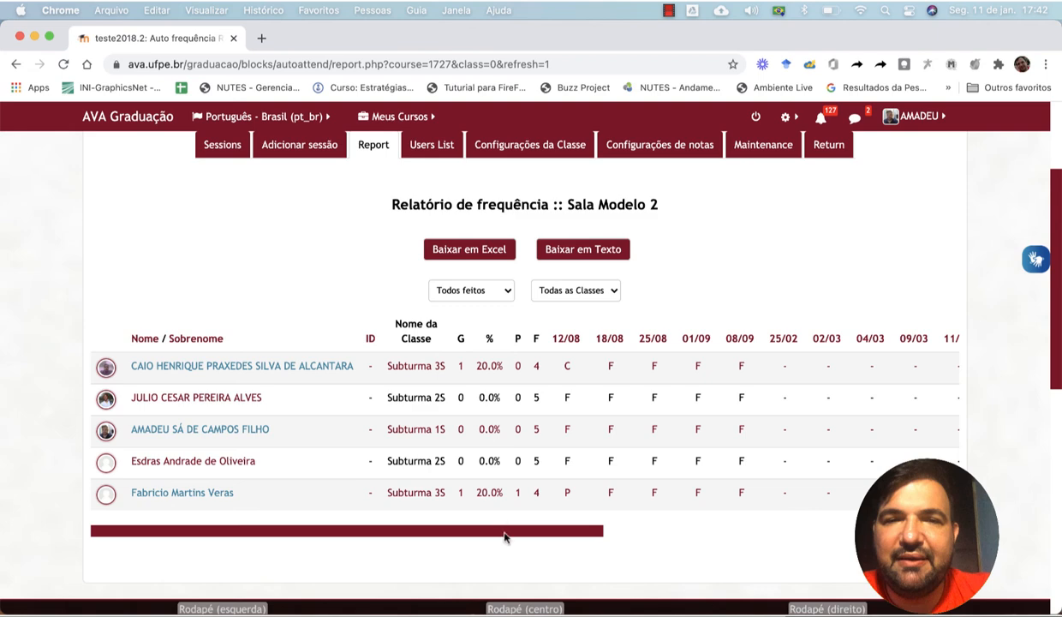
{"action": "left_click_drag", "start_coordinate": [506, 537], "coordinate": [861, 537]}
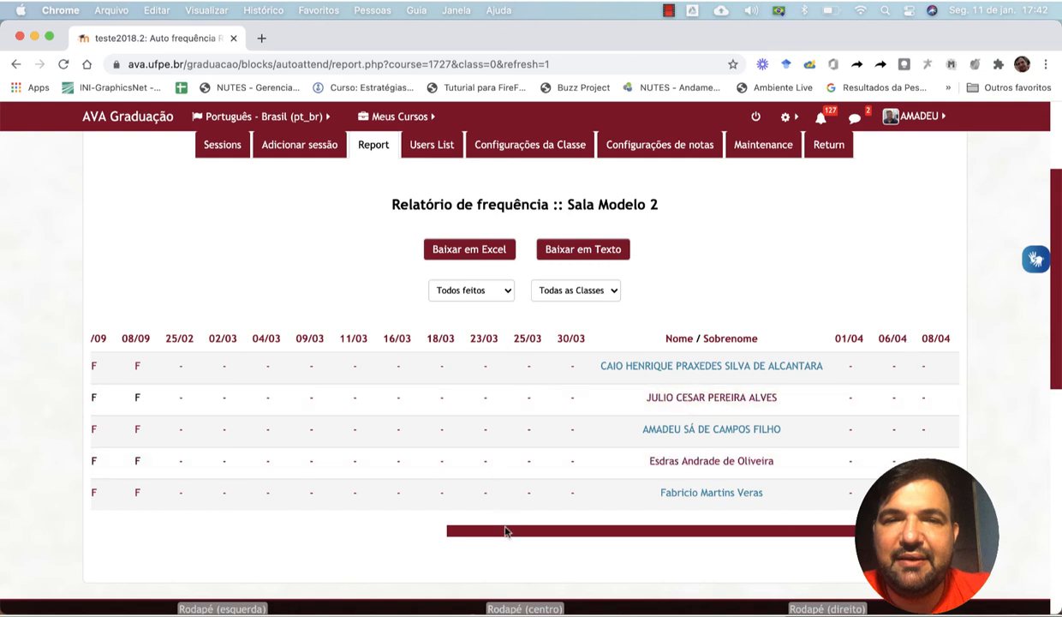
{"action": "left_click_drag", "start_coordinate": [505, 531], "coordinate": [33, 505]}
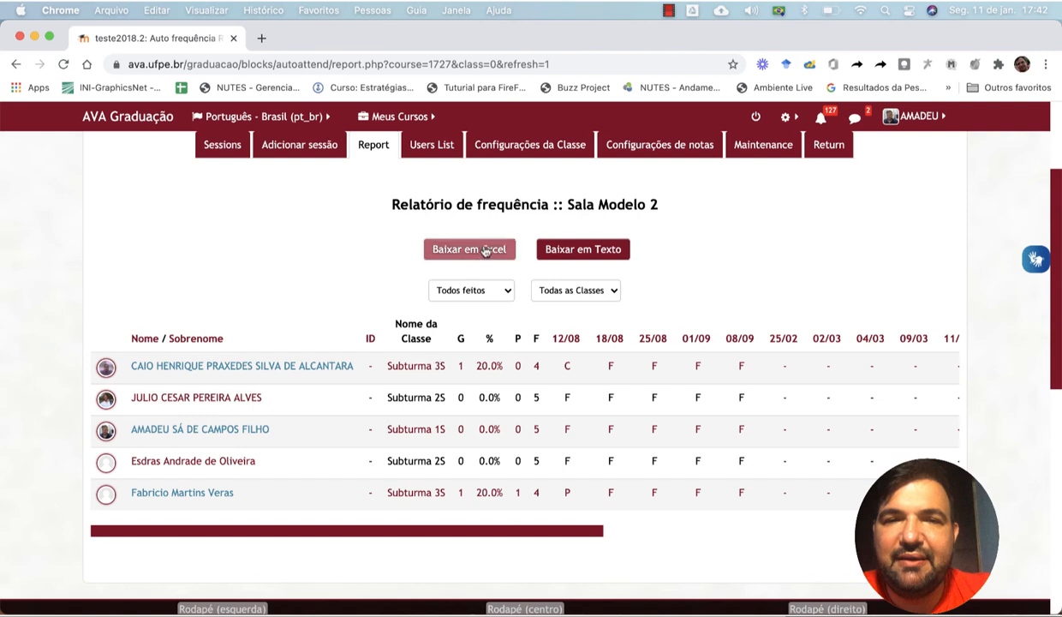
Check the report's period options and filter it by Subturma 1S and Subturma 3S, finishing with Todas as Classes.
{"action": "left_click", "coordinate": [480, 290]}
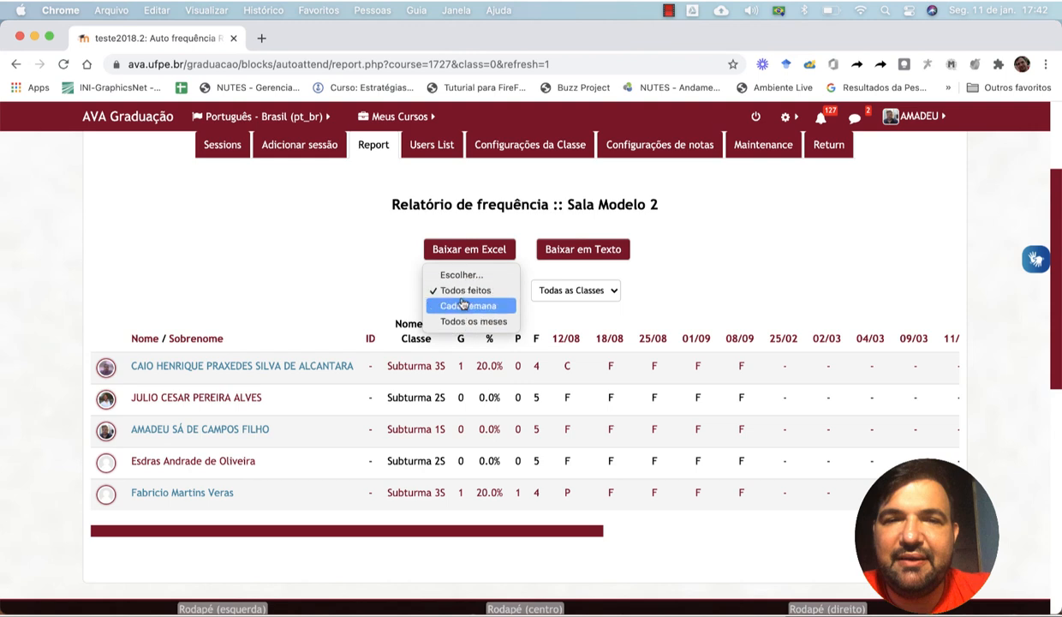
{"action": "left_click", "coordinate": [568, 294]}
{"action": "left_click", "coordinate": [567, 295]}
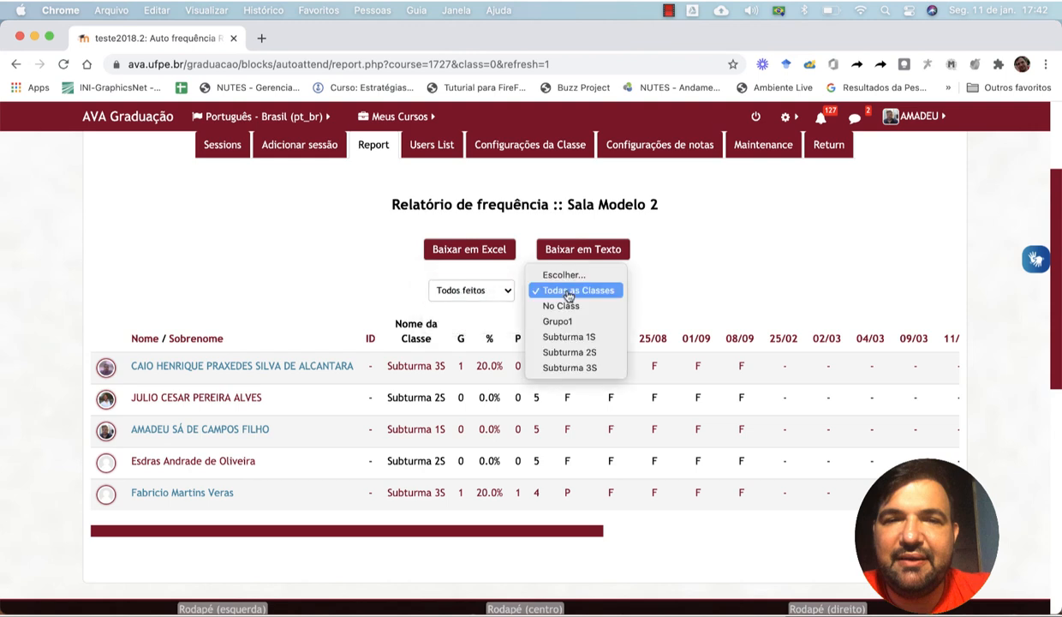
{"action": "left_click", "coordinate": [569, 337]}
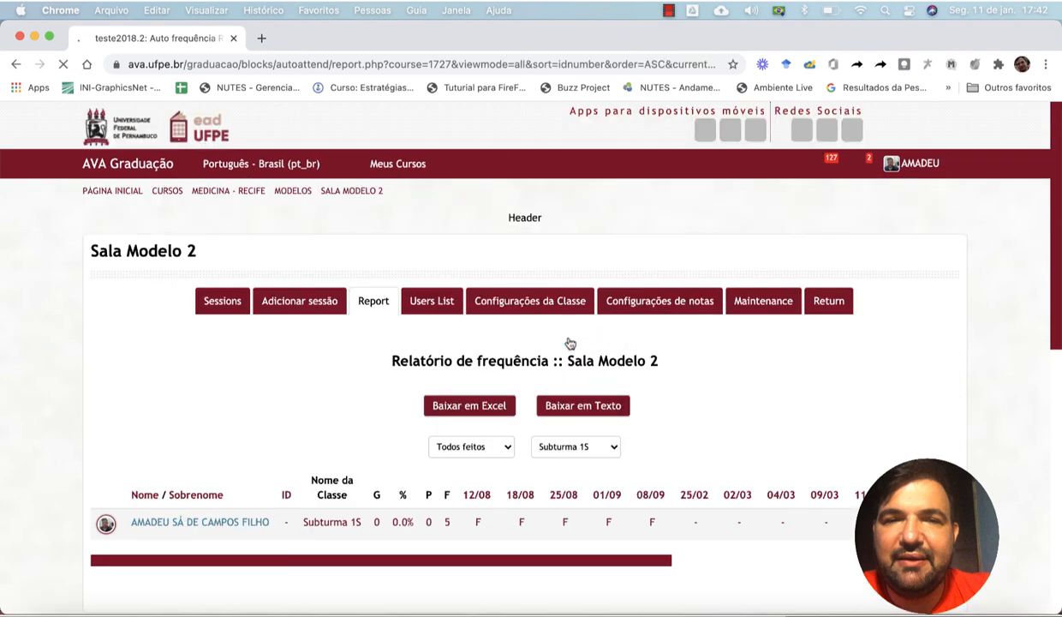
{"action": "scroll", "coordinate": [570, 343], "scroll_direction": "down", "scroll_amount": 1}
{"action": "left_click", "coordinate": [580, 386]}
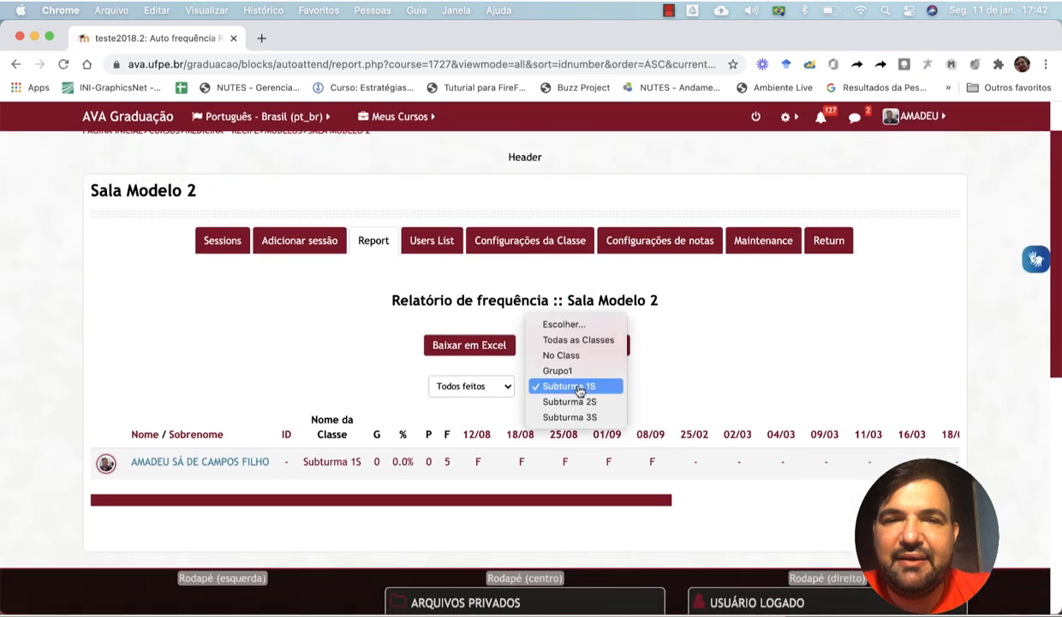
{"action": "left_click", "coordinate": [569, 415]}
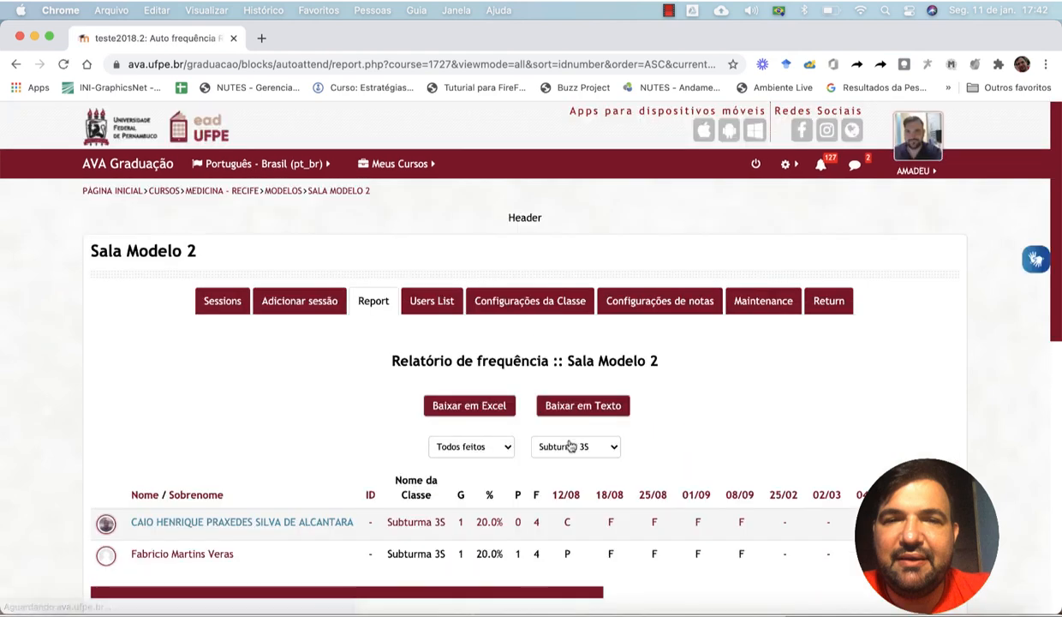
{"action": "left_click", "coordinate": [567, 446]}
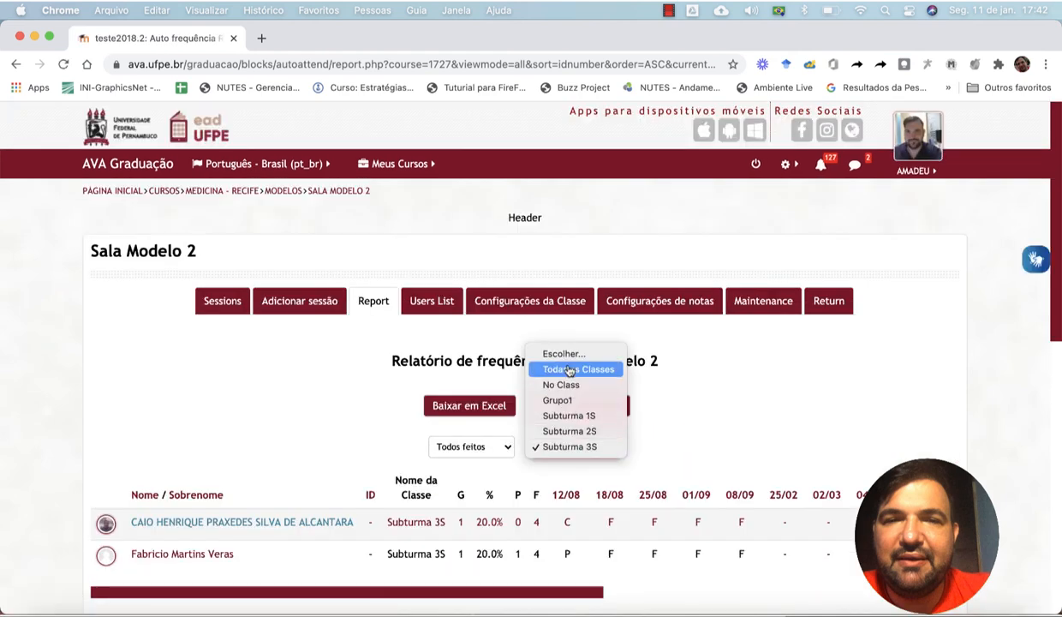
{"action": "key", "text": "Escape"}
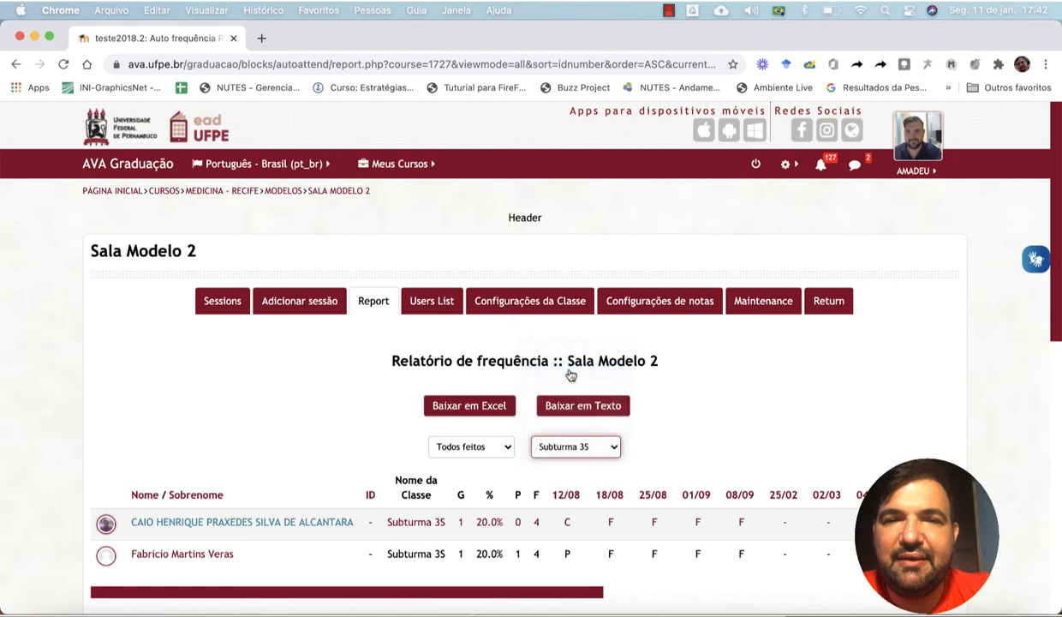
{"action": "left_click", "coordinate": [571, 375]}
{"action": "scroll", "coordinate": [570, 374], "scroll_direction": "down", "scroll_amount": 3}
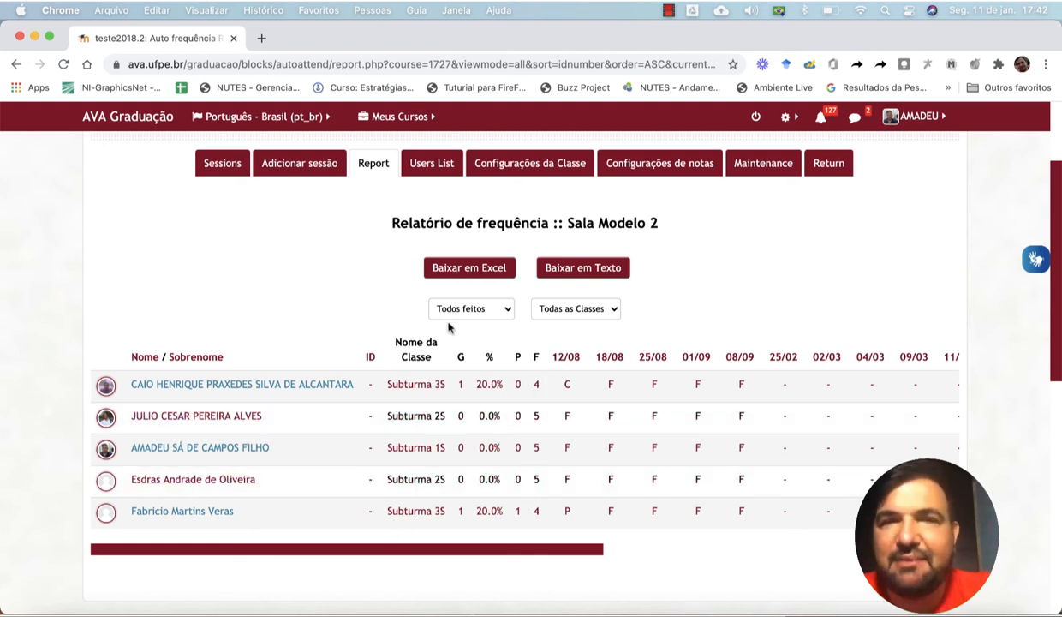
Download the attendance report for all classes as an Excel file into the Downloads folder and open it in Excel.
{"action": "left_click", "coordinate": [451, 270]}
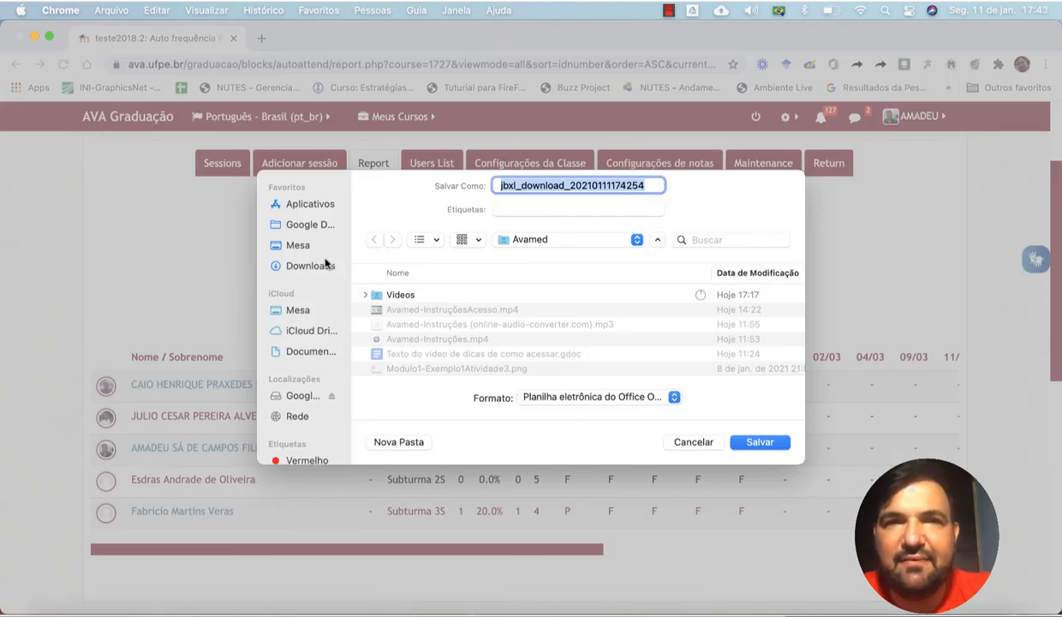
{"action": "left_click", "coordinate": [310, 265]}
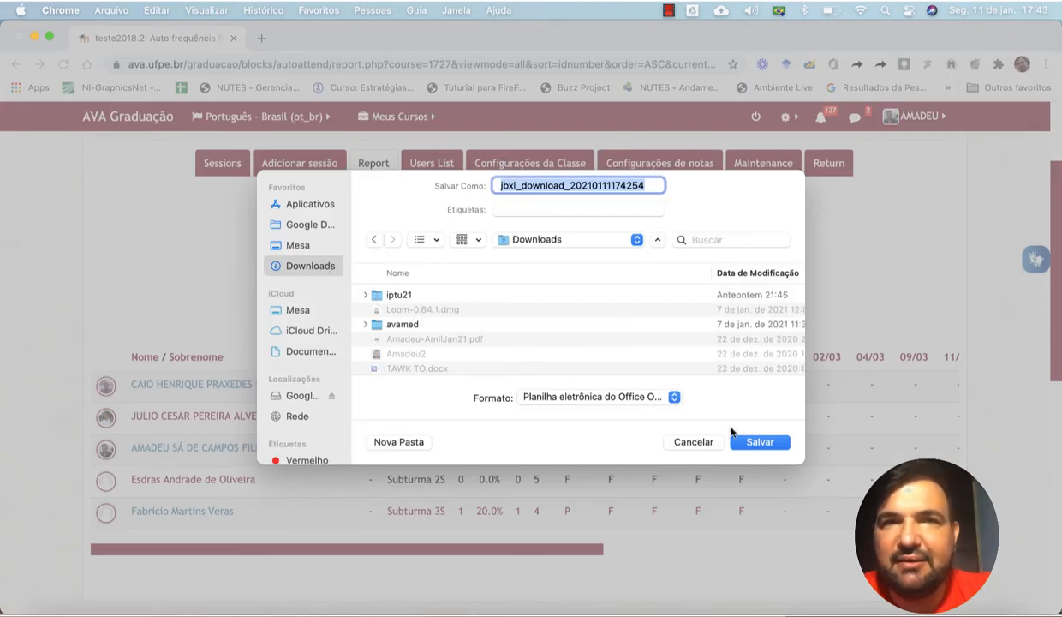
{"action": "left_click", "coordinate": [760, 441]}
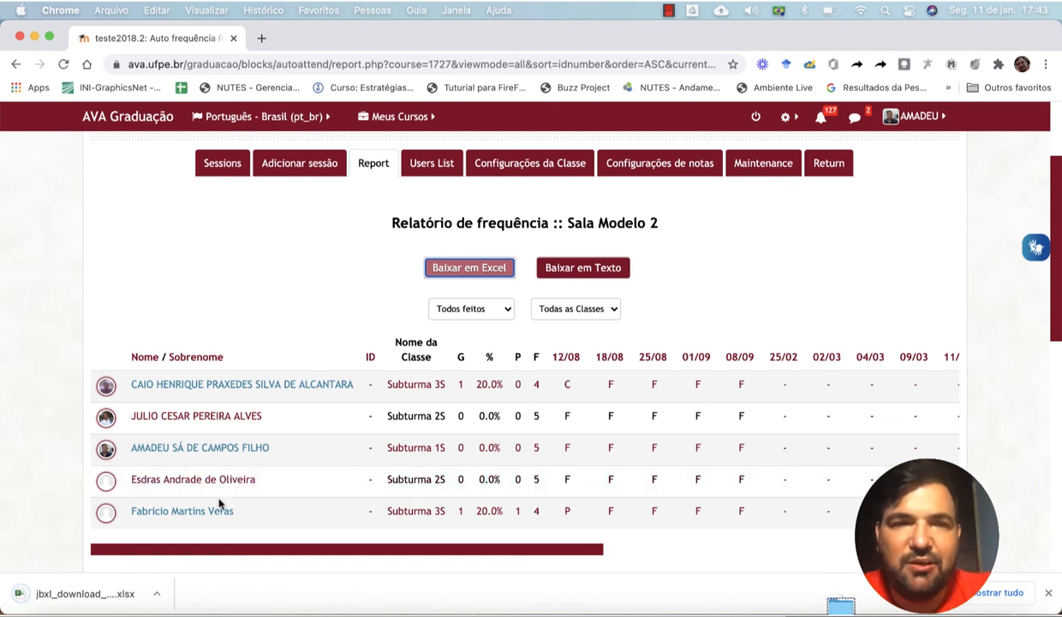
{"action": "left_click", "coordinate": [94, 592]}
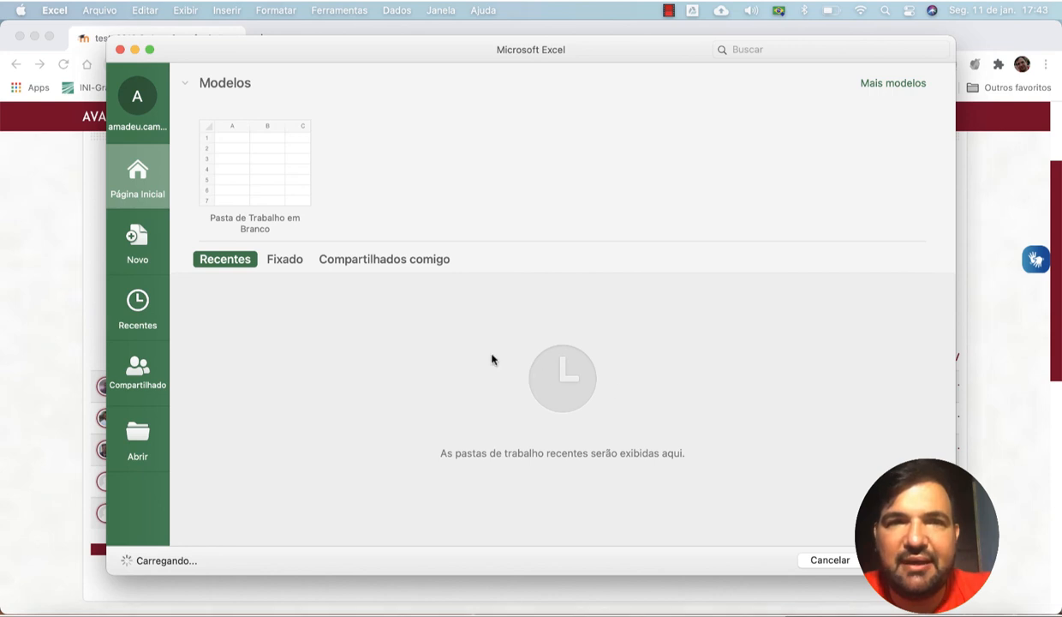
{"action": "key", "text": "Escape"}
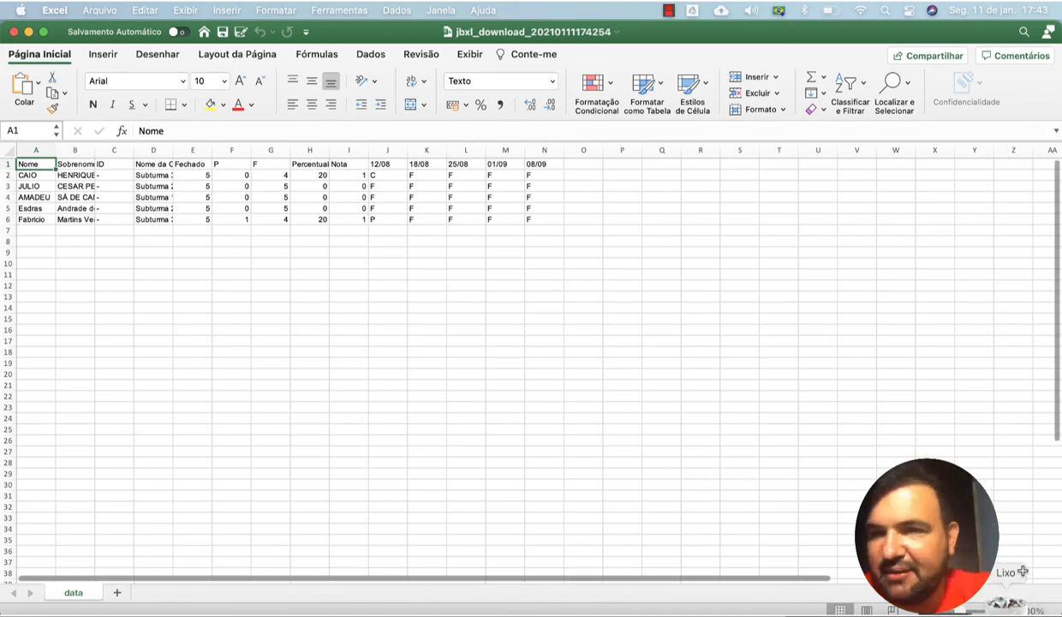
Examine the exported spreadsheet's columns: class name, closed sessions, P and F counts, percentage, grade and the marks for each date.
{"action": "left_click", "coordinate": [1005, 609]}
{"action": "left_click", "coordinate": [1005, 610]}
{"action": "left_click", "coordinate": [1004, 609]}
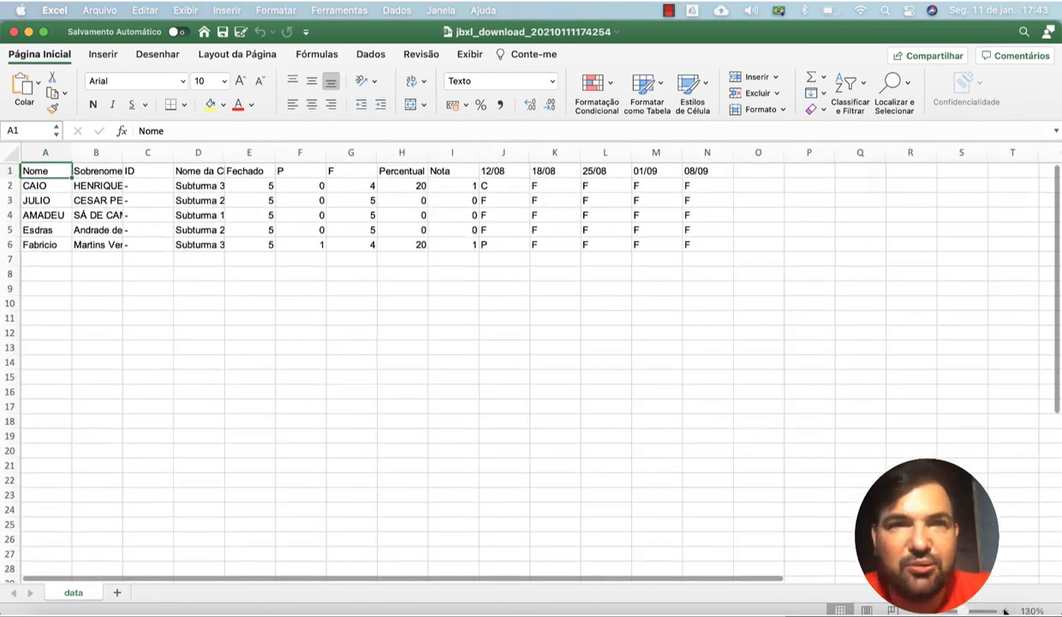
{"action": "left_click", "coordinate": [1005, 609]}
{"action": "left_click", "coordinate": [1004, 610]}
{"action": "left_click", "coordinate": [1005, 610]}
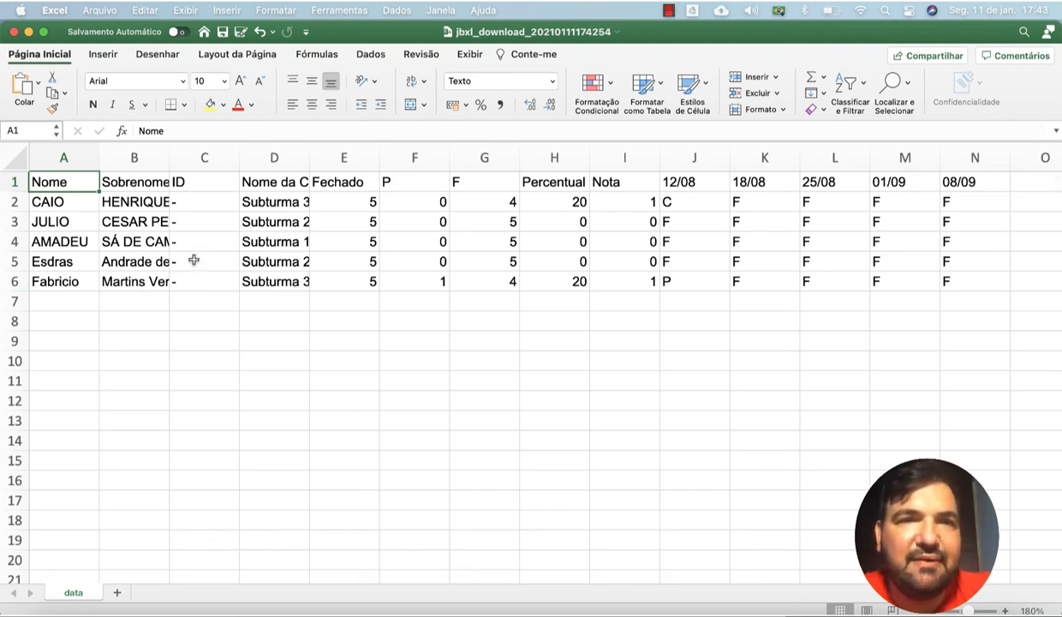
{"action": "left_click", "coordinate": [260, 186]}
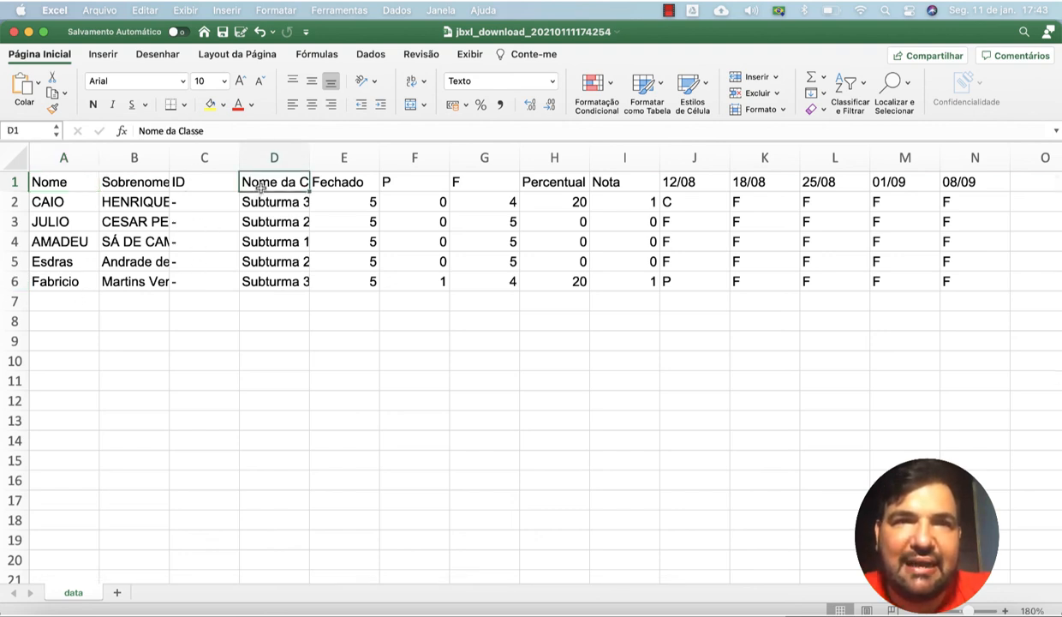
{"action": "left_click", "coordinate": [323, 183]}
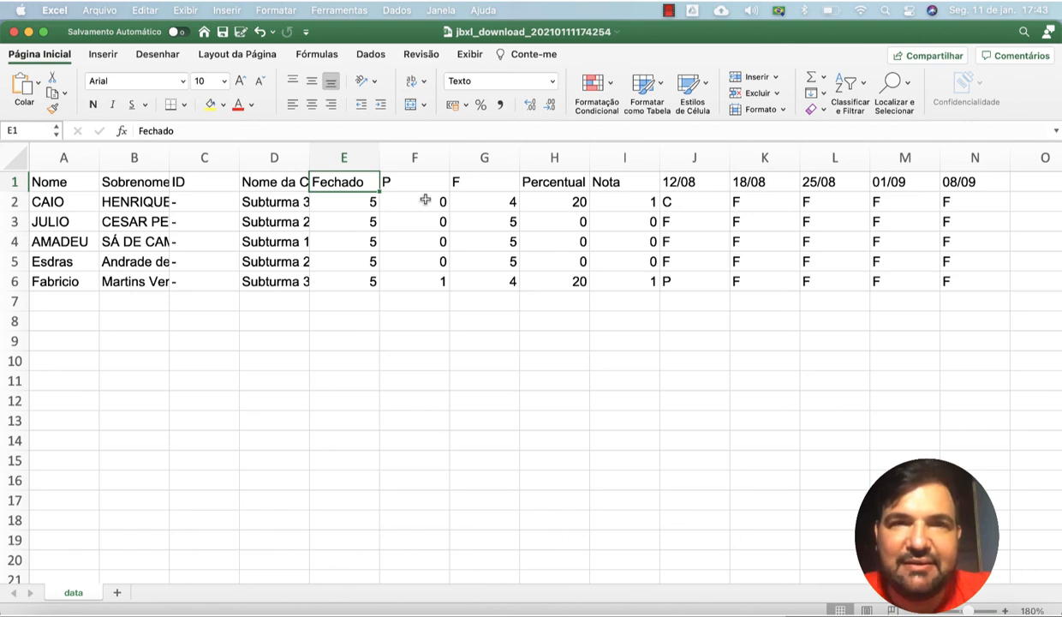
{"action": "left_click", "coordinate": [409, 177]}
{"action": "left_click", "coordinate": [472, 183]}
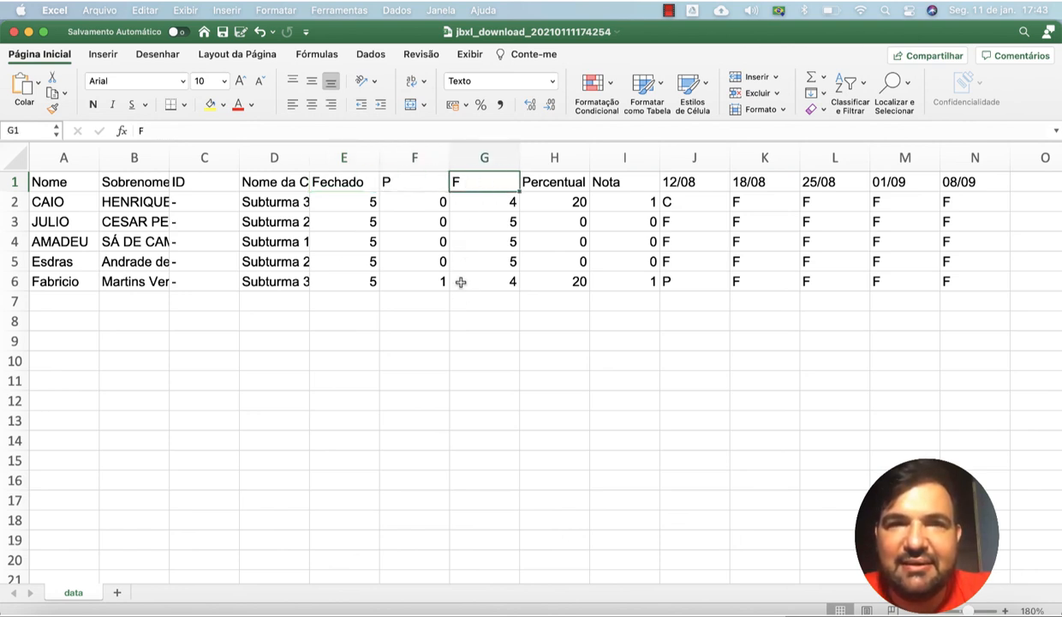
{"action": "left_click", "coordinate": [552, 184]}
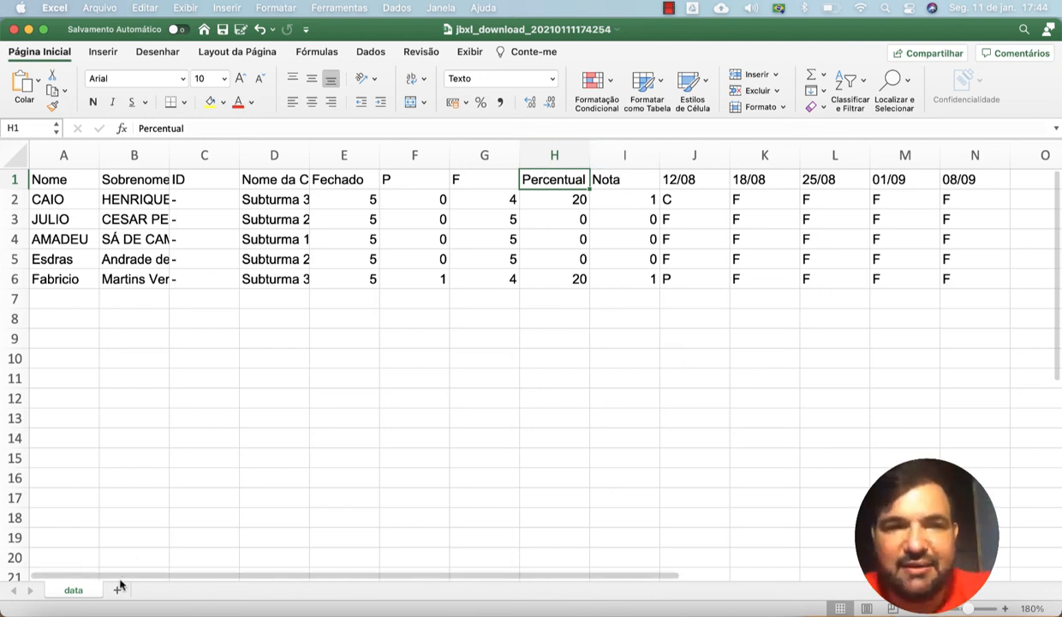
{"action": "left_click_drag", "start_coordinate": [147, 579], "coordinate": [411, 598]}
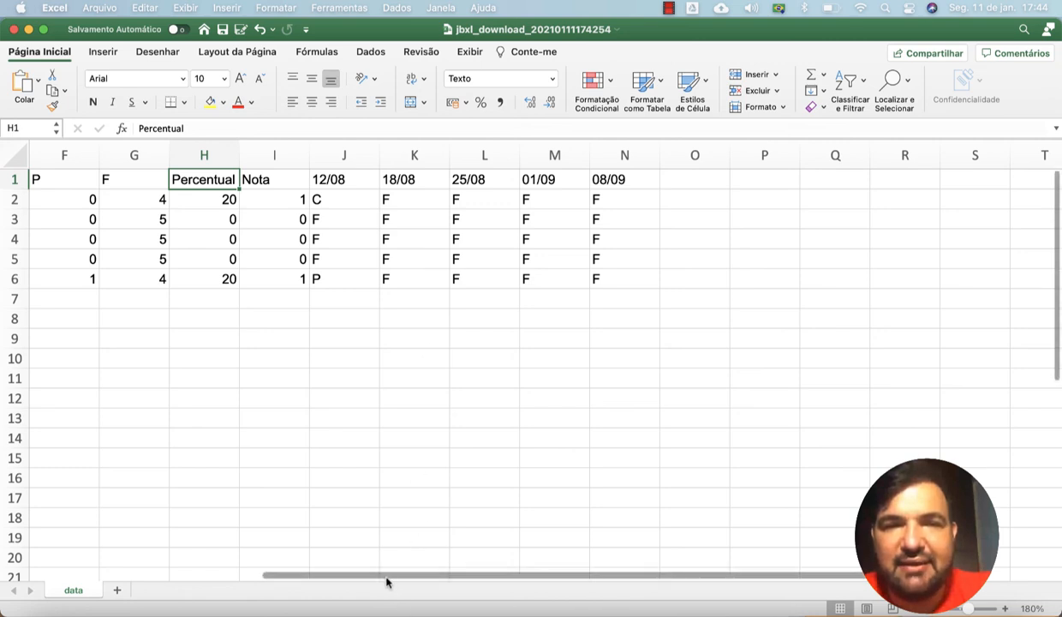
{"action": "left_click_drag", "start_coordinate": [386, 582], "coordinate": [153, 582]}
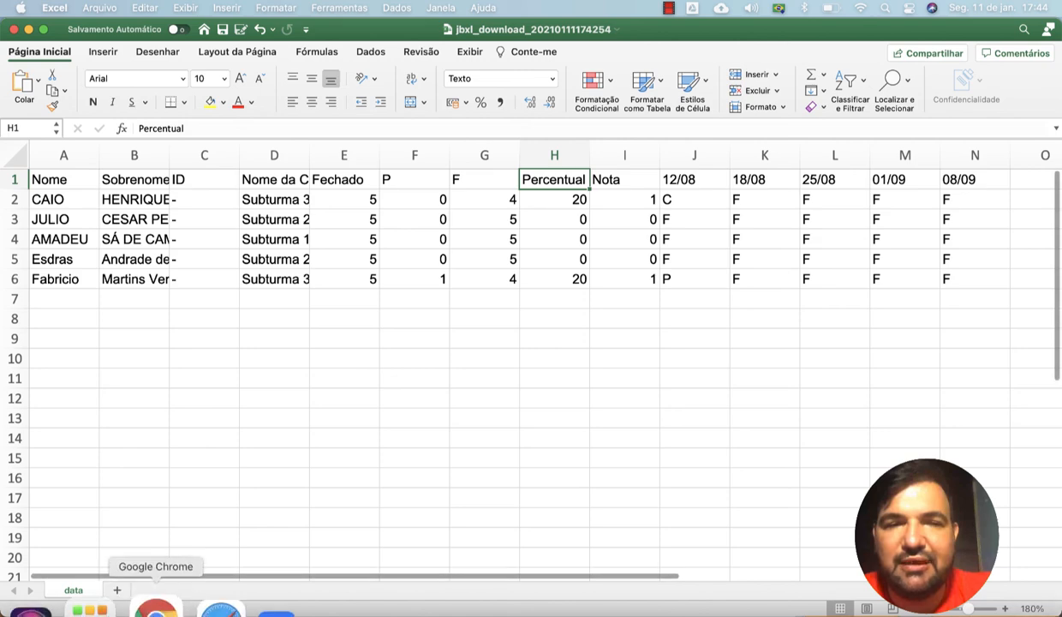
Switch back to Chrome and view the attendance report again.
{"action": "left_click", "coordinate": [156, 610]}
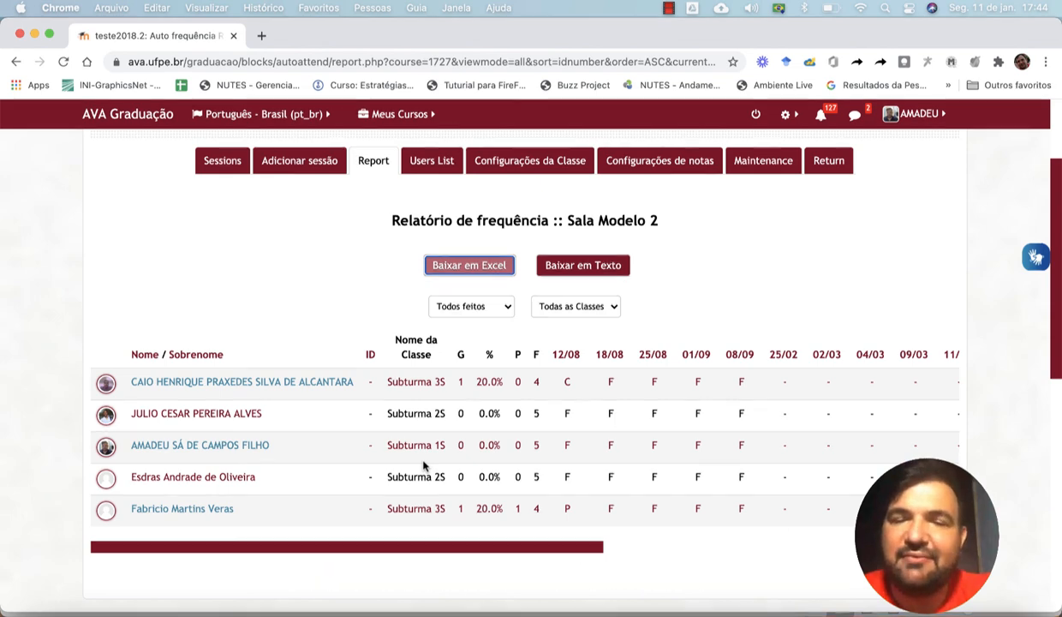
{"action": "key", "text": "super+Tab"}
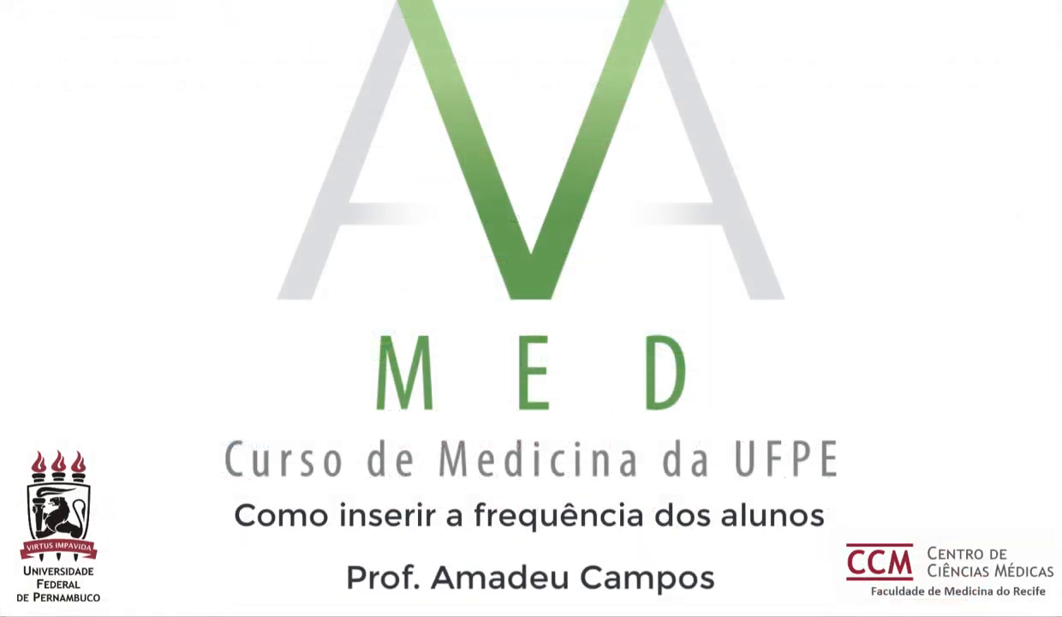